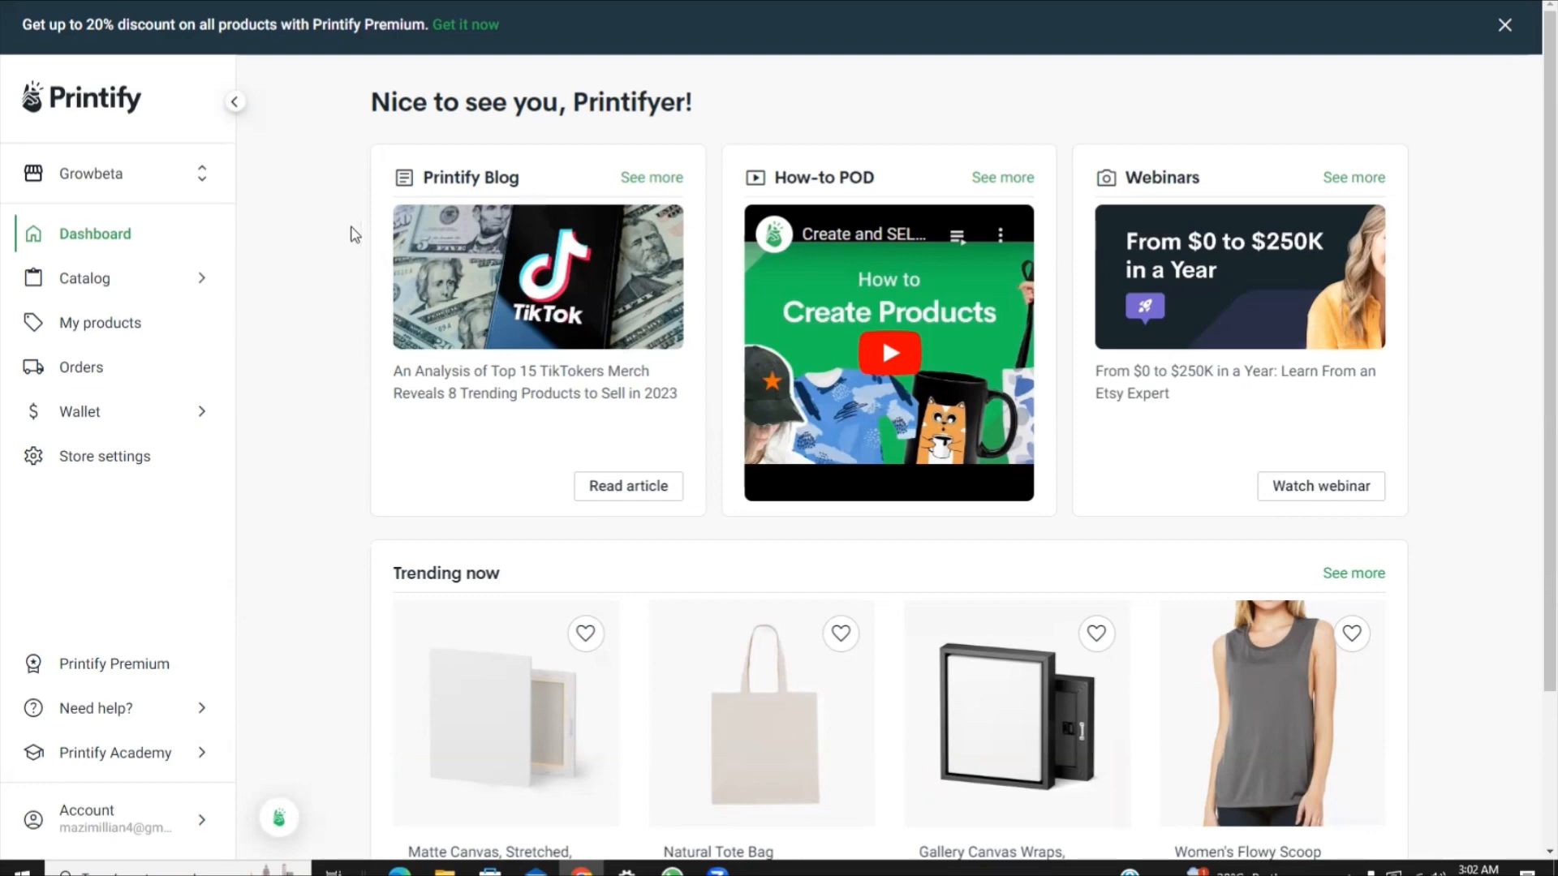
Open the catalog's brands page and search the catalog for "phone".
{"action": "left_click", "coordinate": [111, 284]}
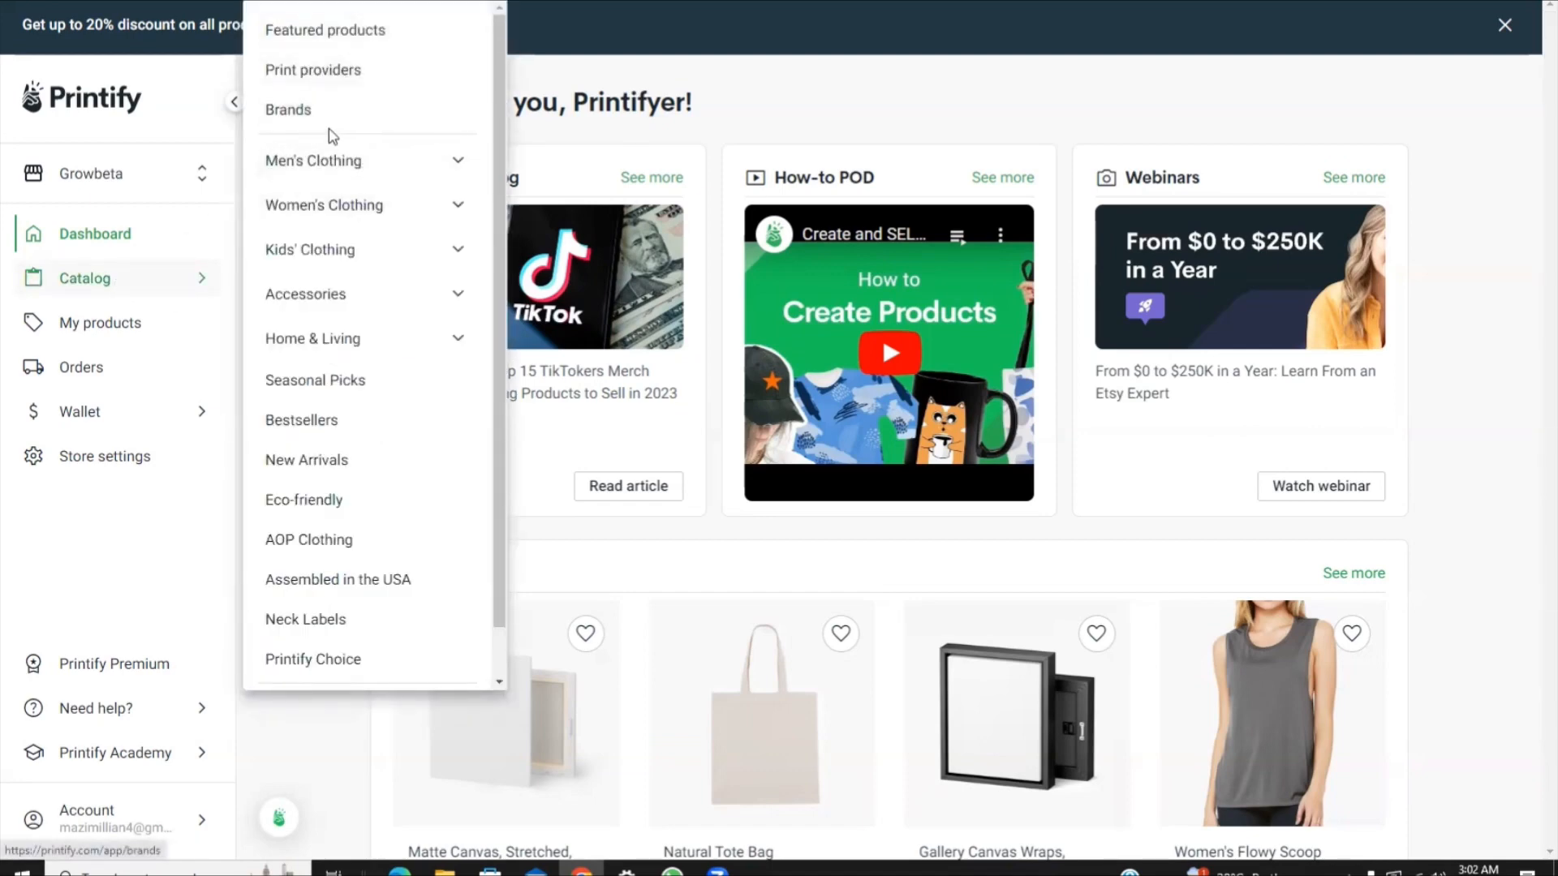
{"action": "left_click", "coordinate": [294, 110]}
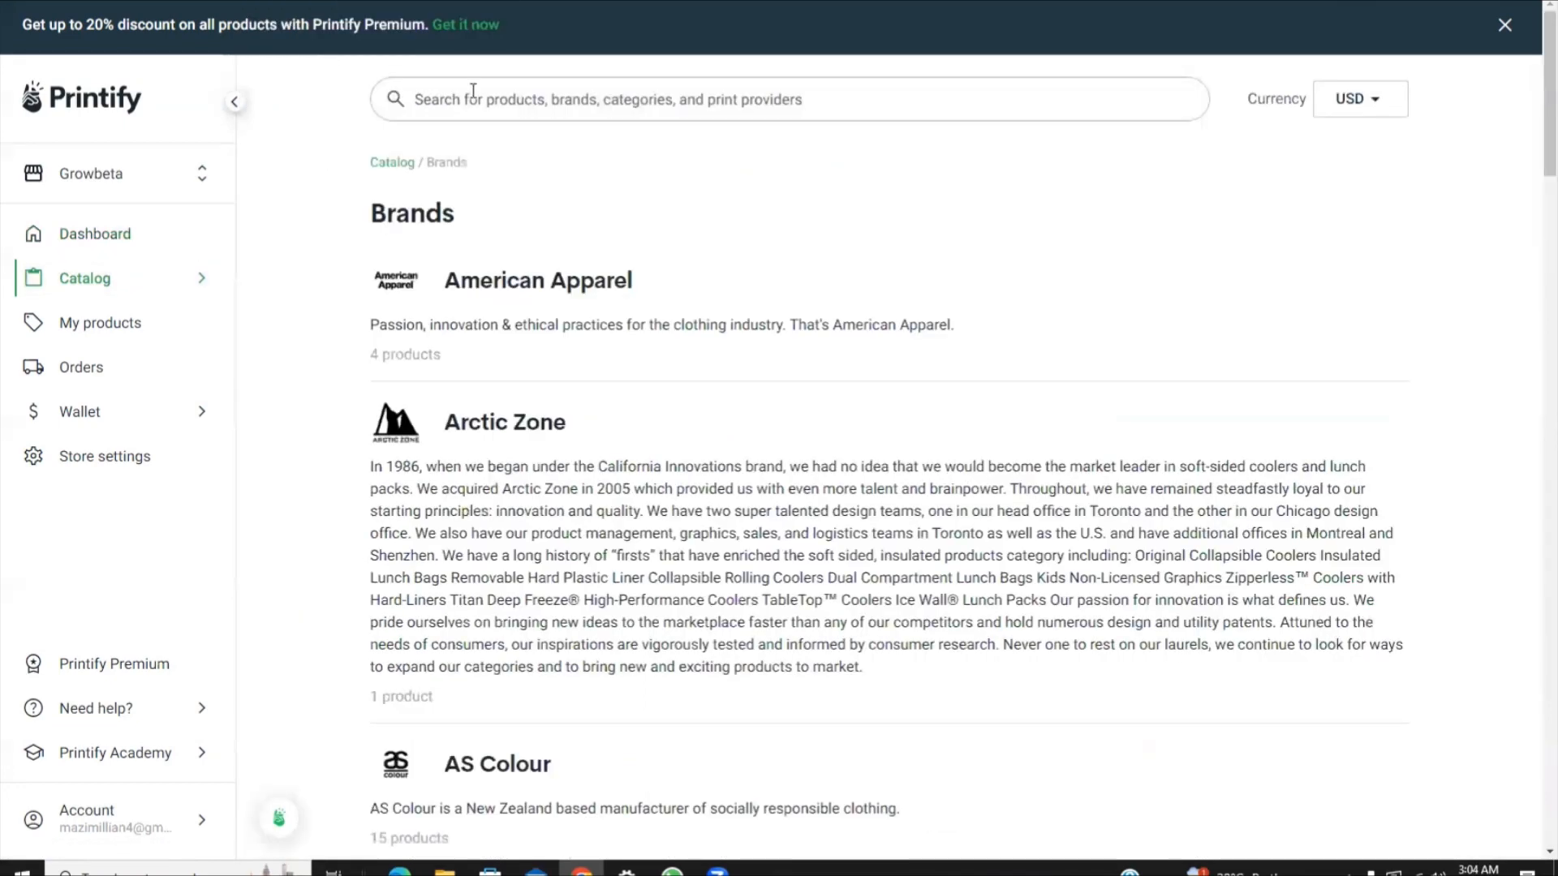
{"action": "left_click", "coordinate": [473, 90]}
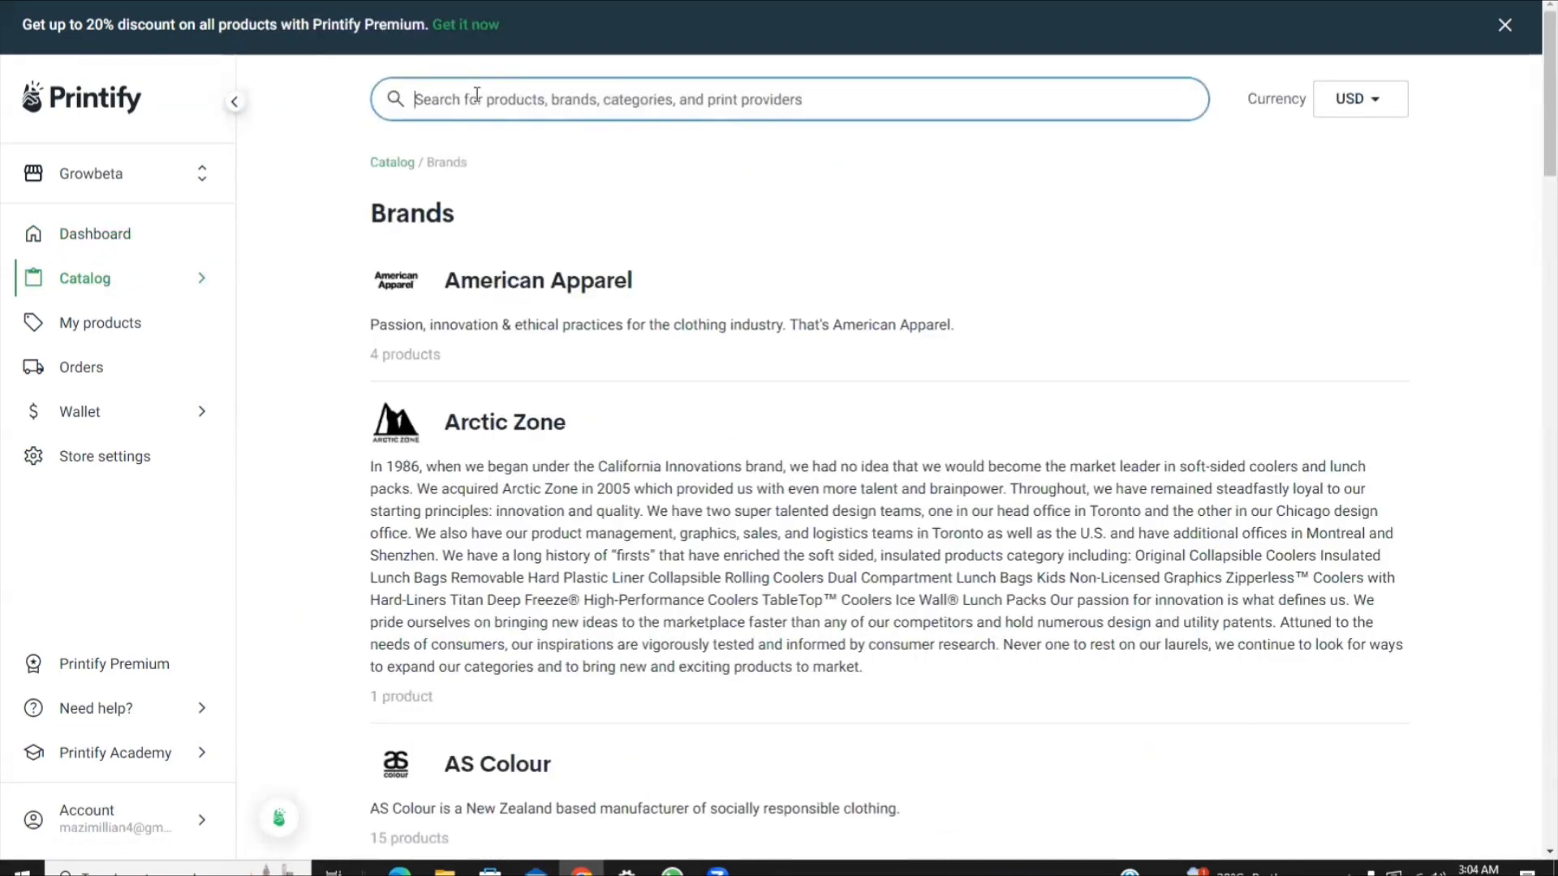
{"action": "type", "text": "ph"}
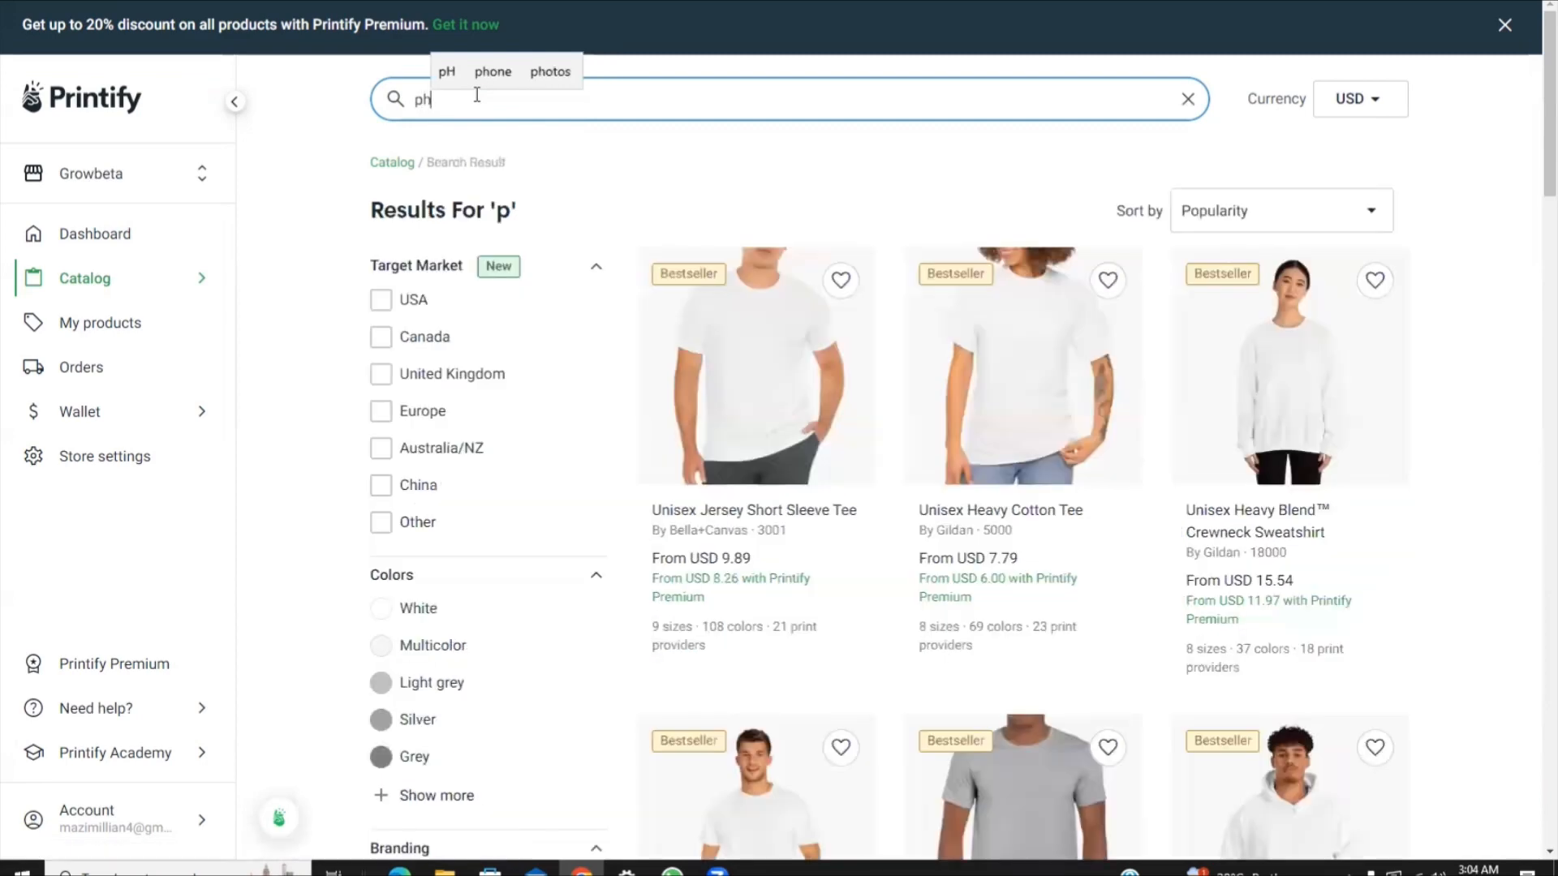
{"action": "type", "text": "one"}
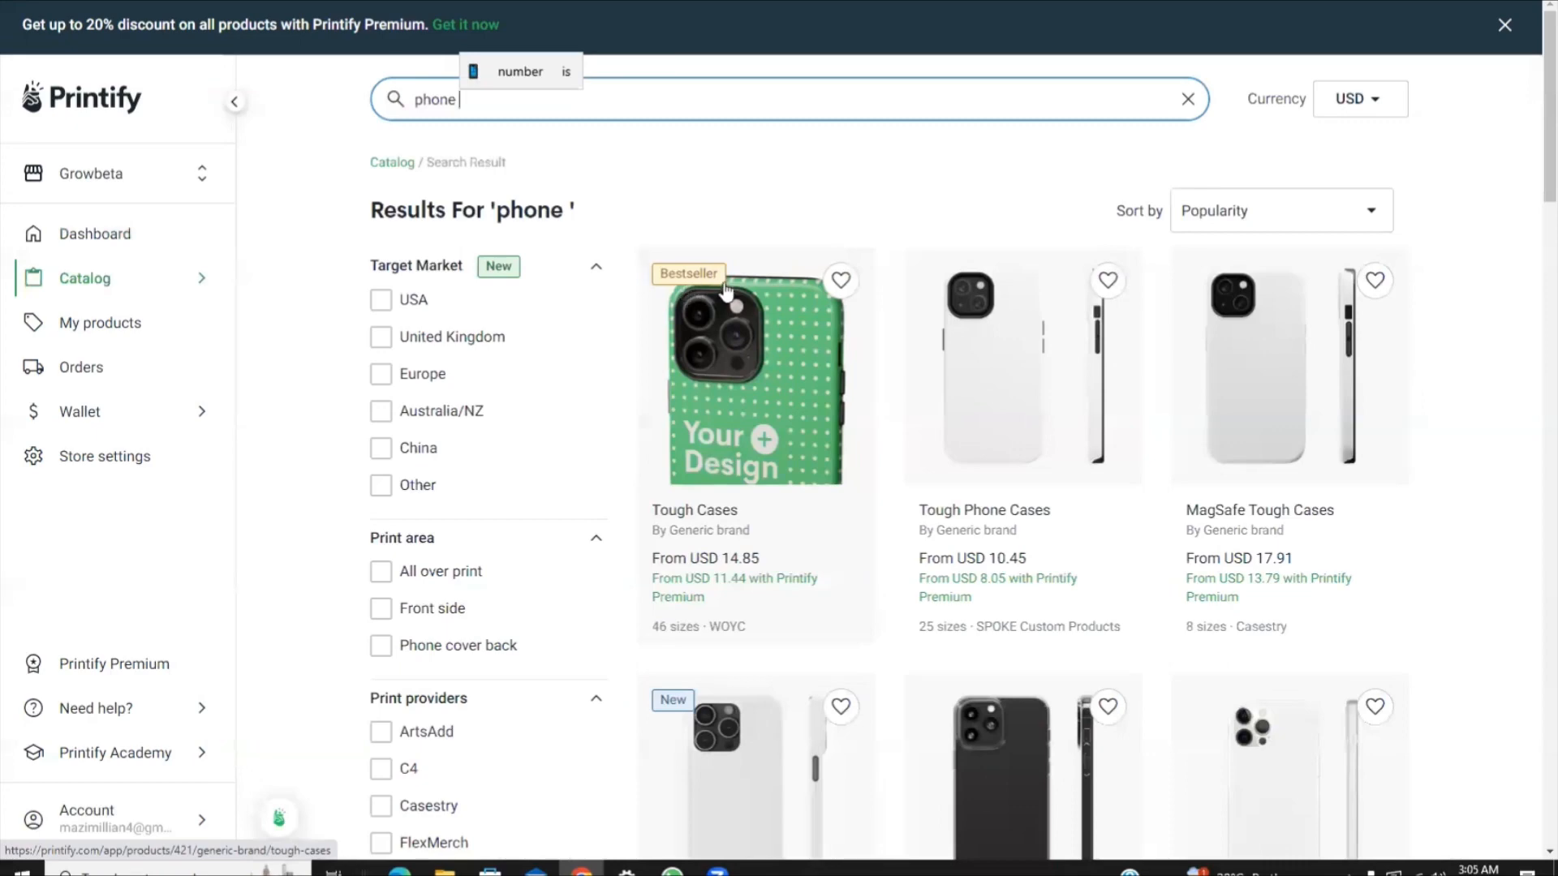
Choose the Tough Cases product and start designing it with the WOYC provider.
{"action": "left_click", "coordinate": [766, 483]}
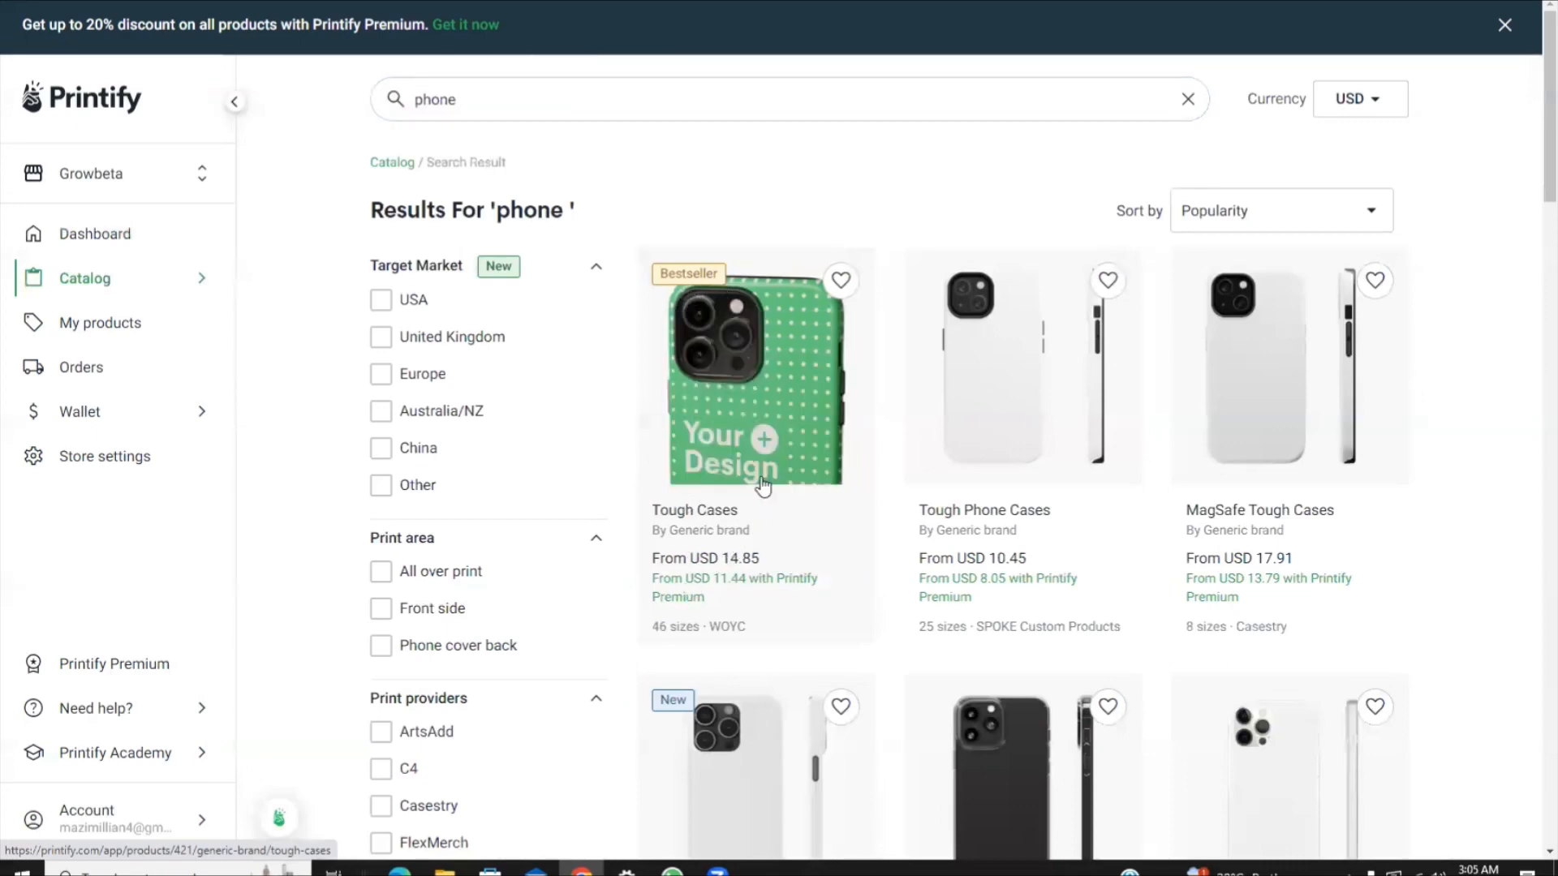
{"action": "left_click", "coordinate": [756, 532]}
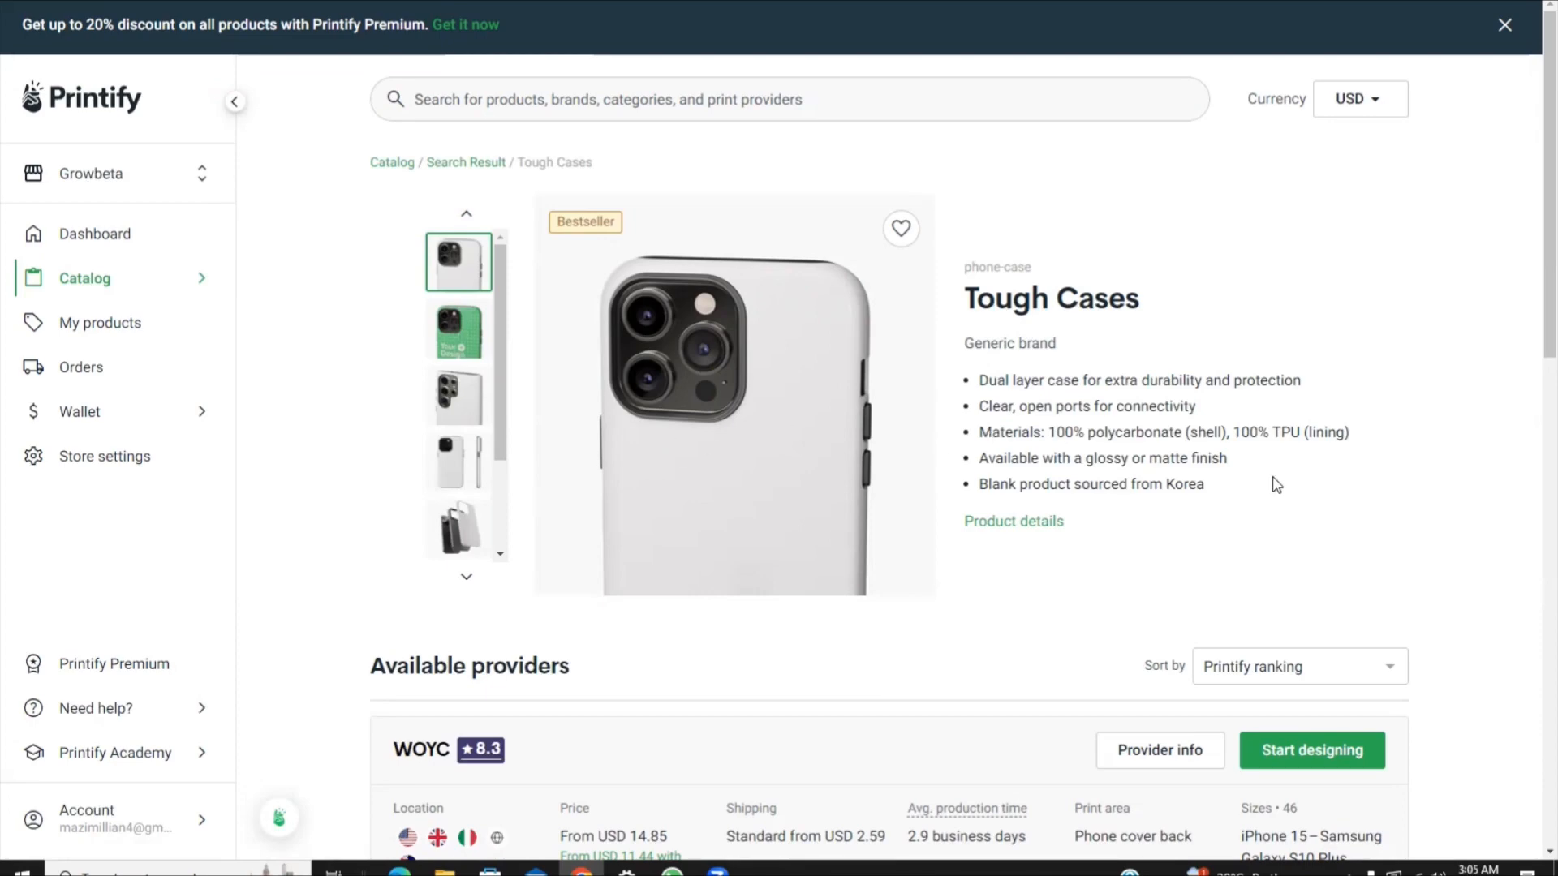
{"action": "scroll", "coordinate": [1272, 484], "scroll_direction": "down", "scroll_amount": 2}
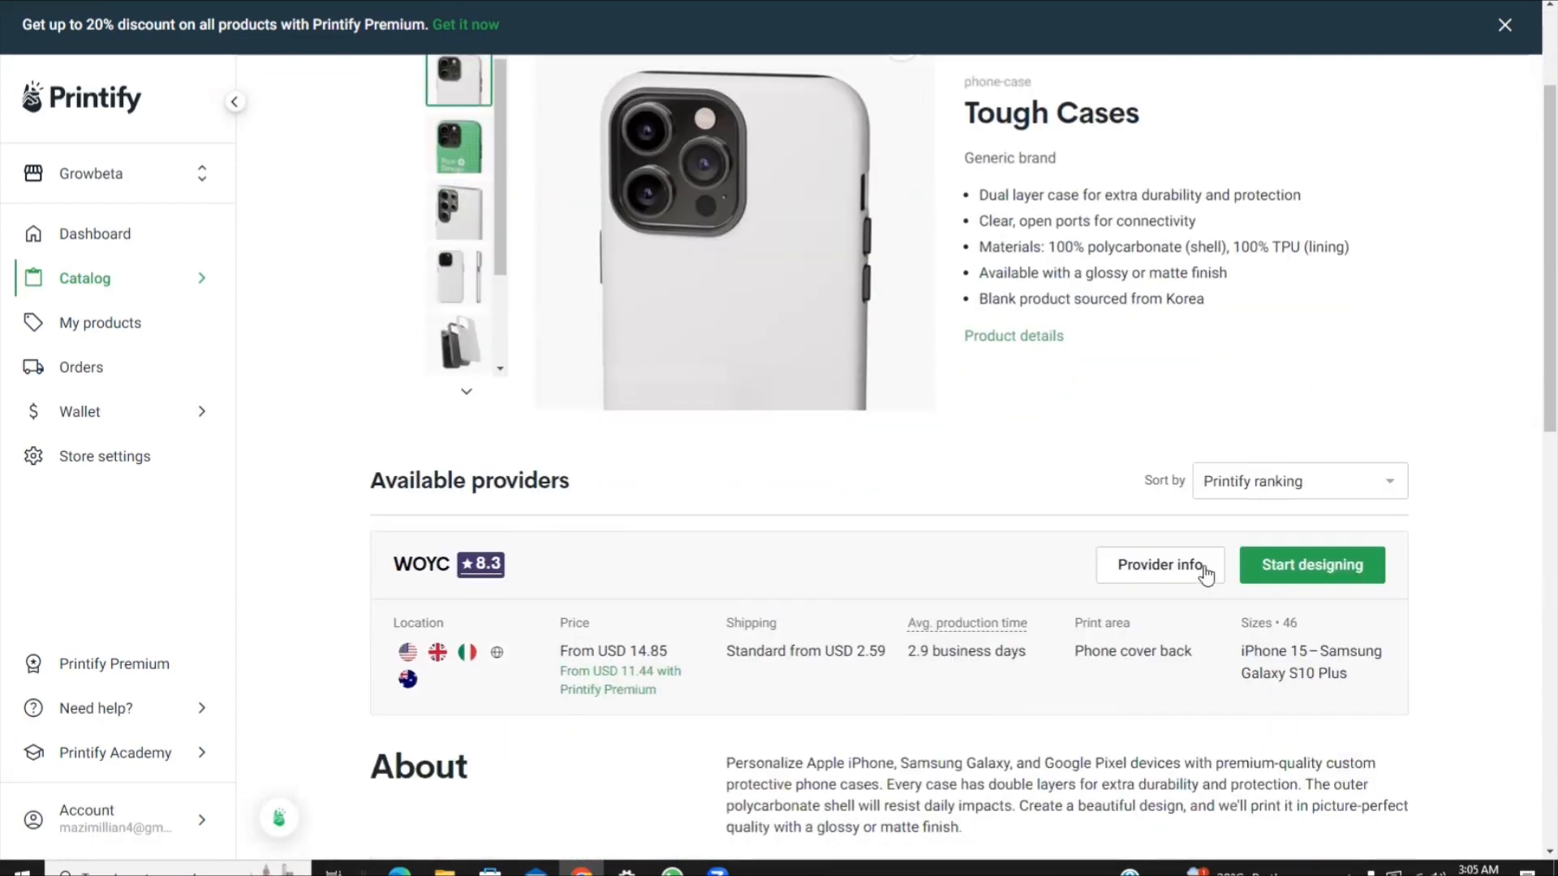
{"action": "left_click", "coordinate": [1323, 566]}
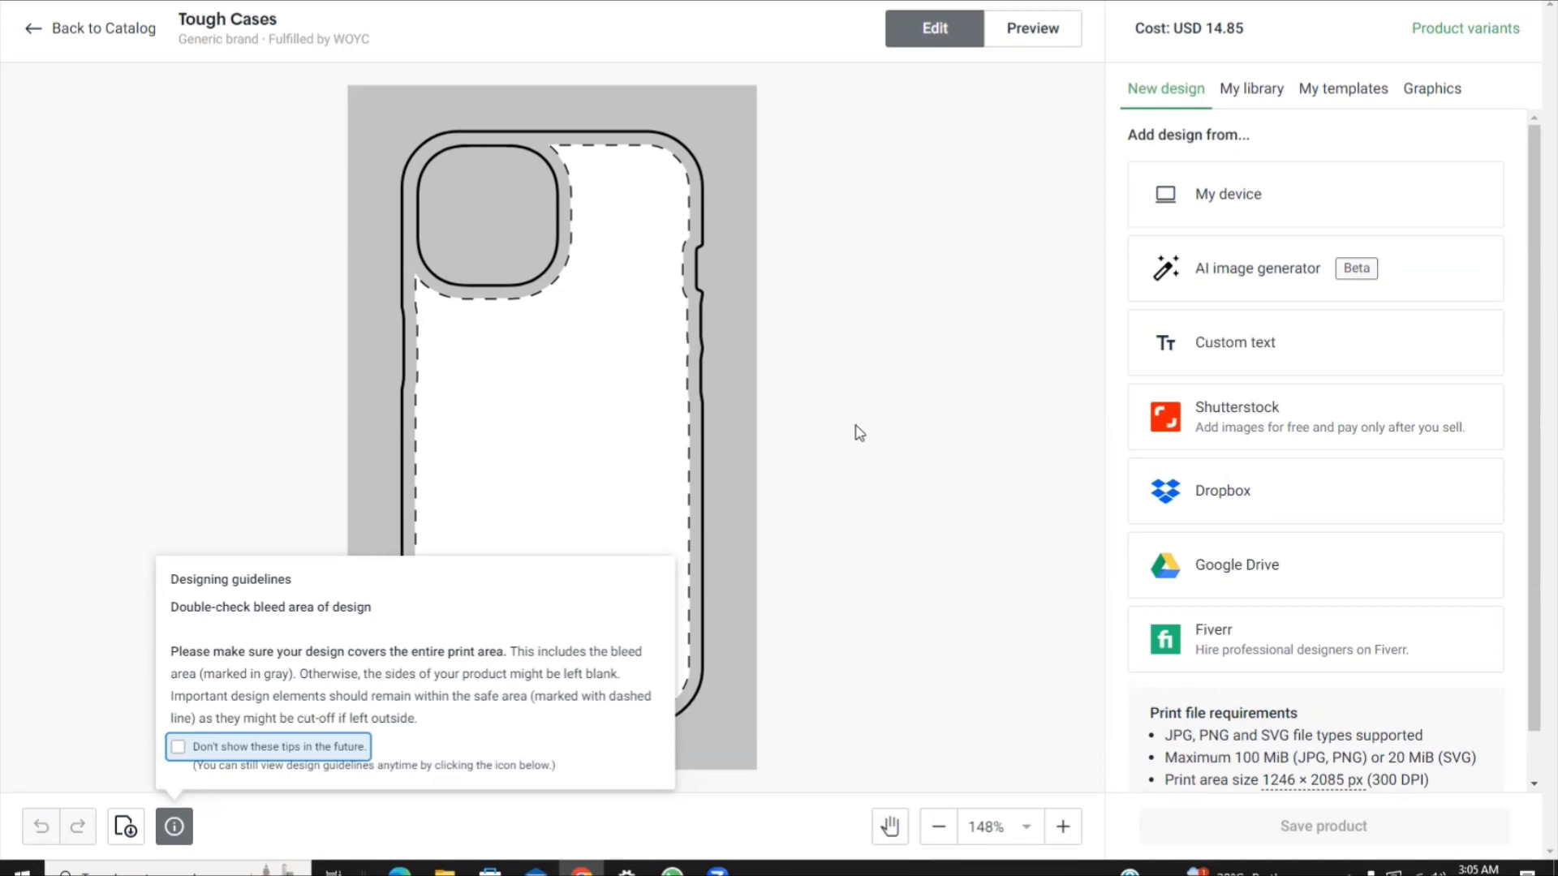
Open the AI image generator for the phone case design, ready for a text prompt.
{"action": "left_click", "coordinate": [1217, 276]}
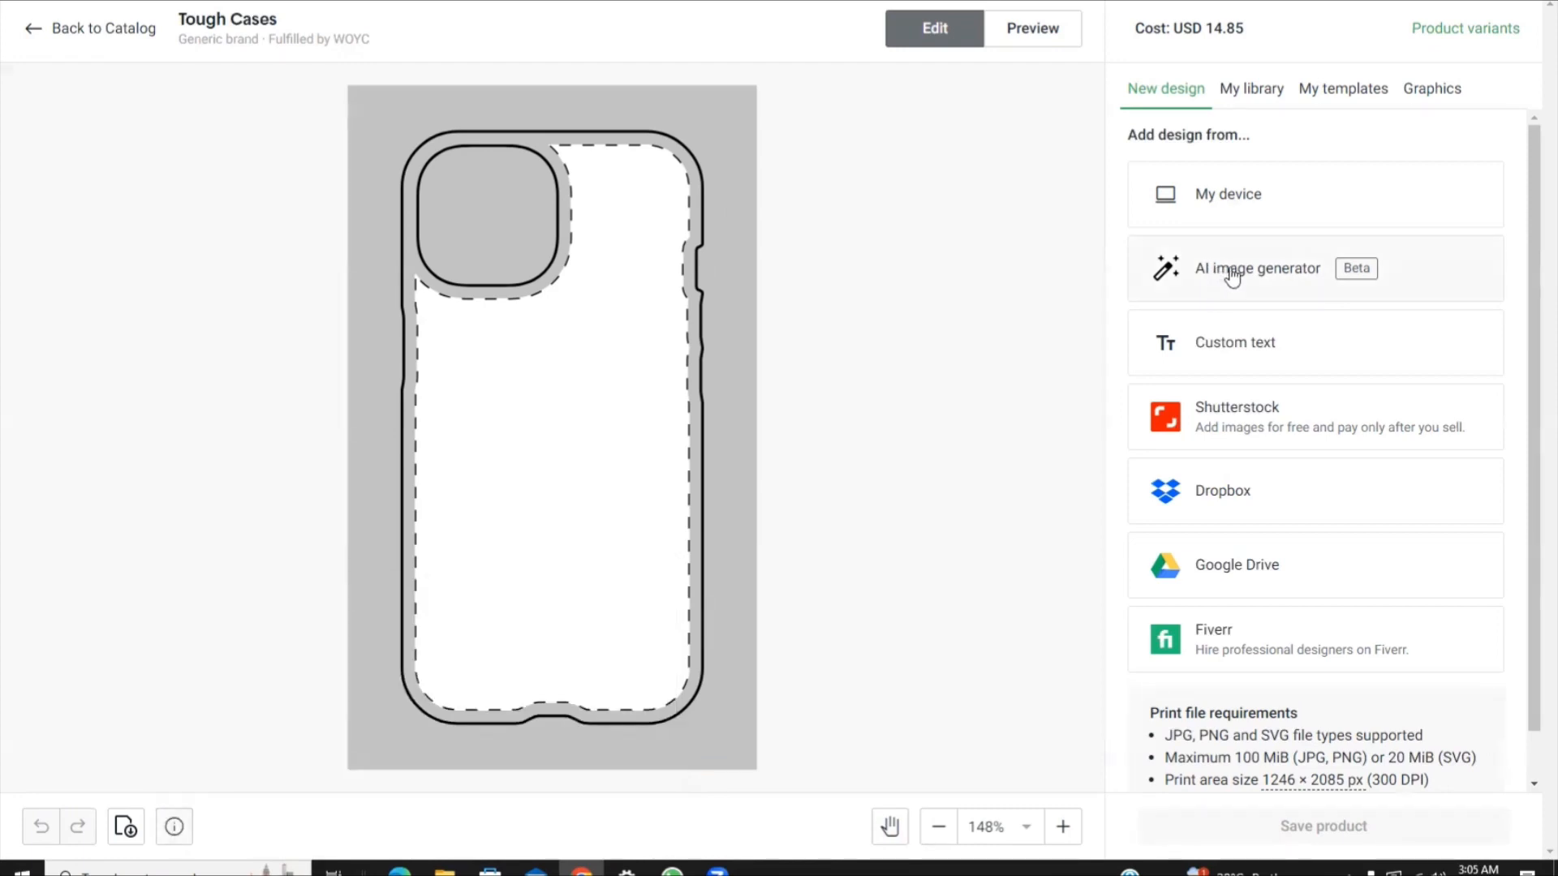
{"action": "left_click", "coordinate": [1228, 253]}
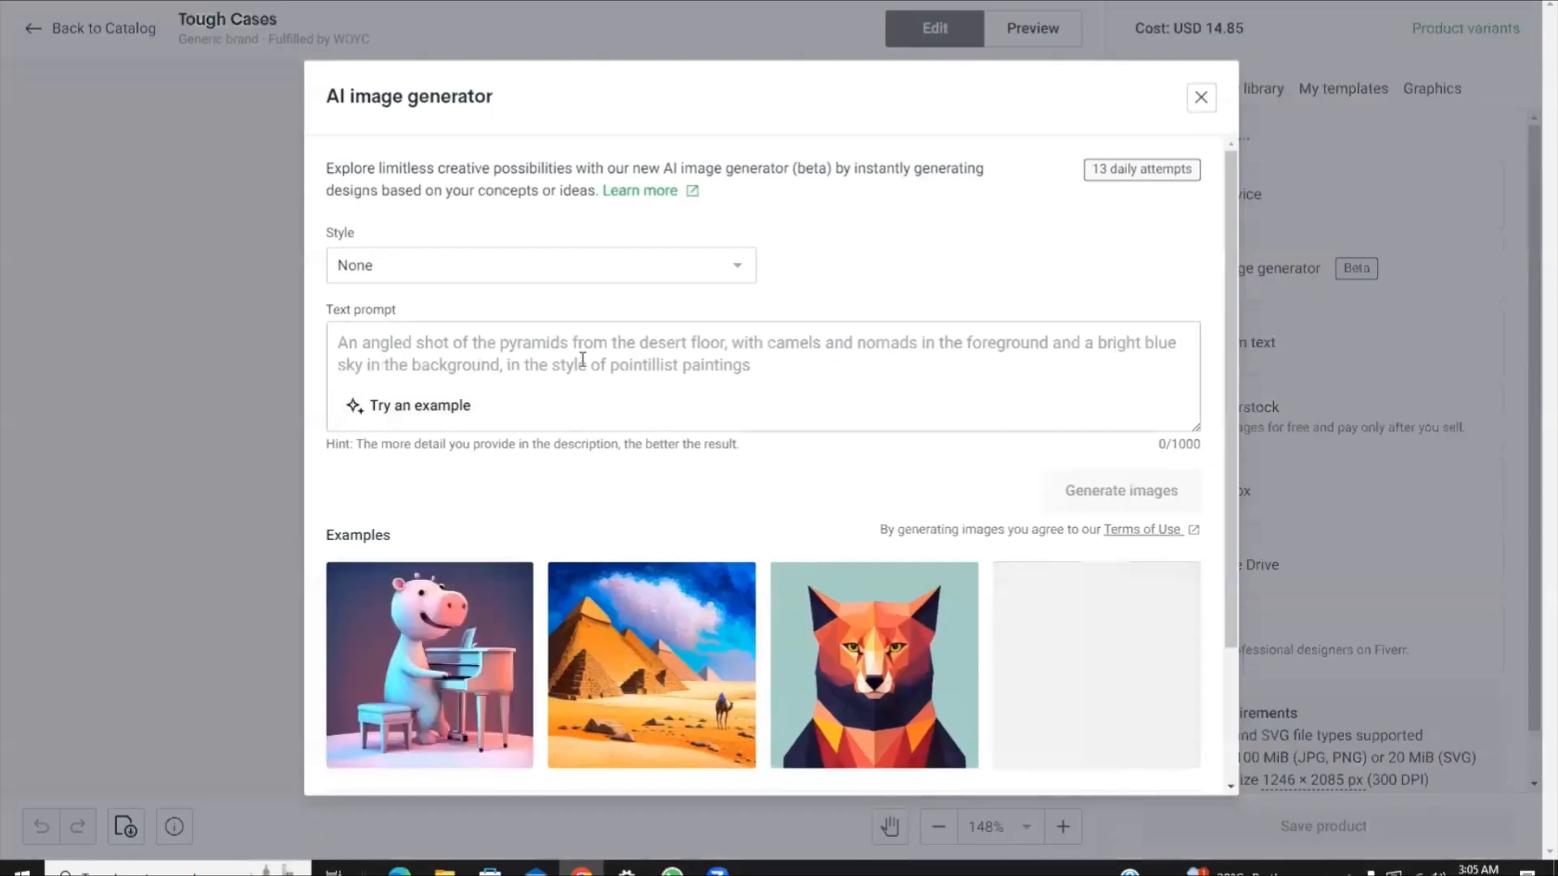
{"action": "left_click", "coordinate": [577, 361]}
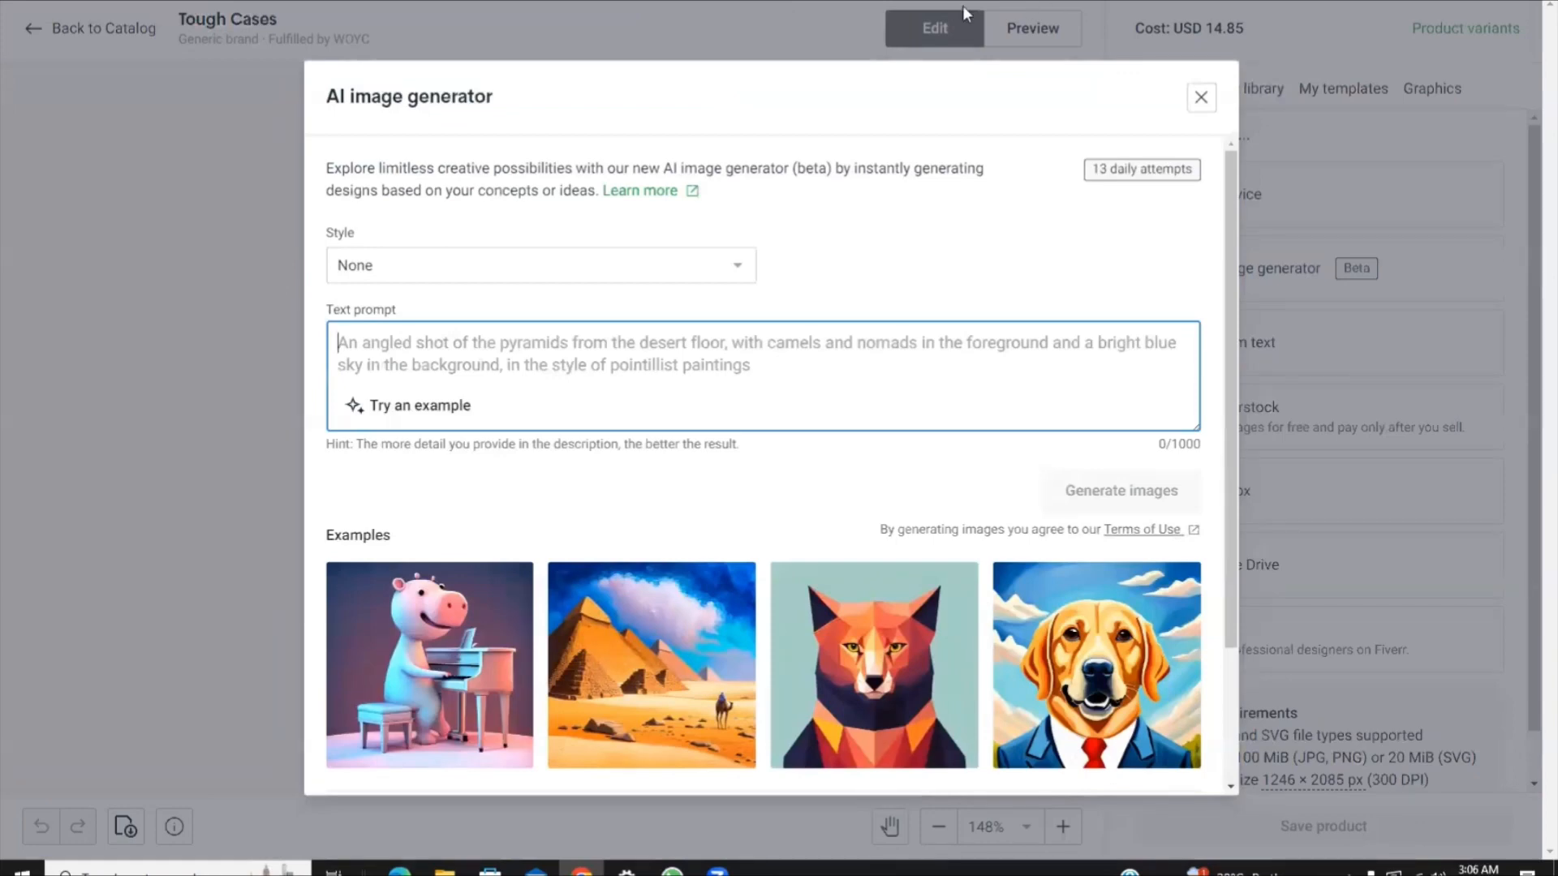
Switch to the Google Docs document and copy the line "aesthetic earth tone watercolor minmalistic".
{"action": "left_click", "coordinate": [1221, 1]}
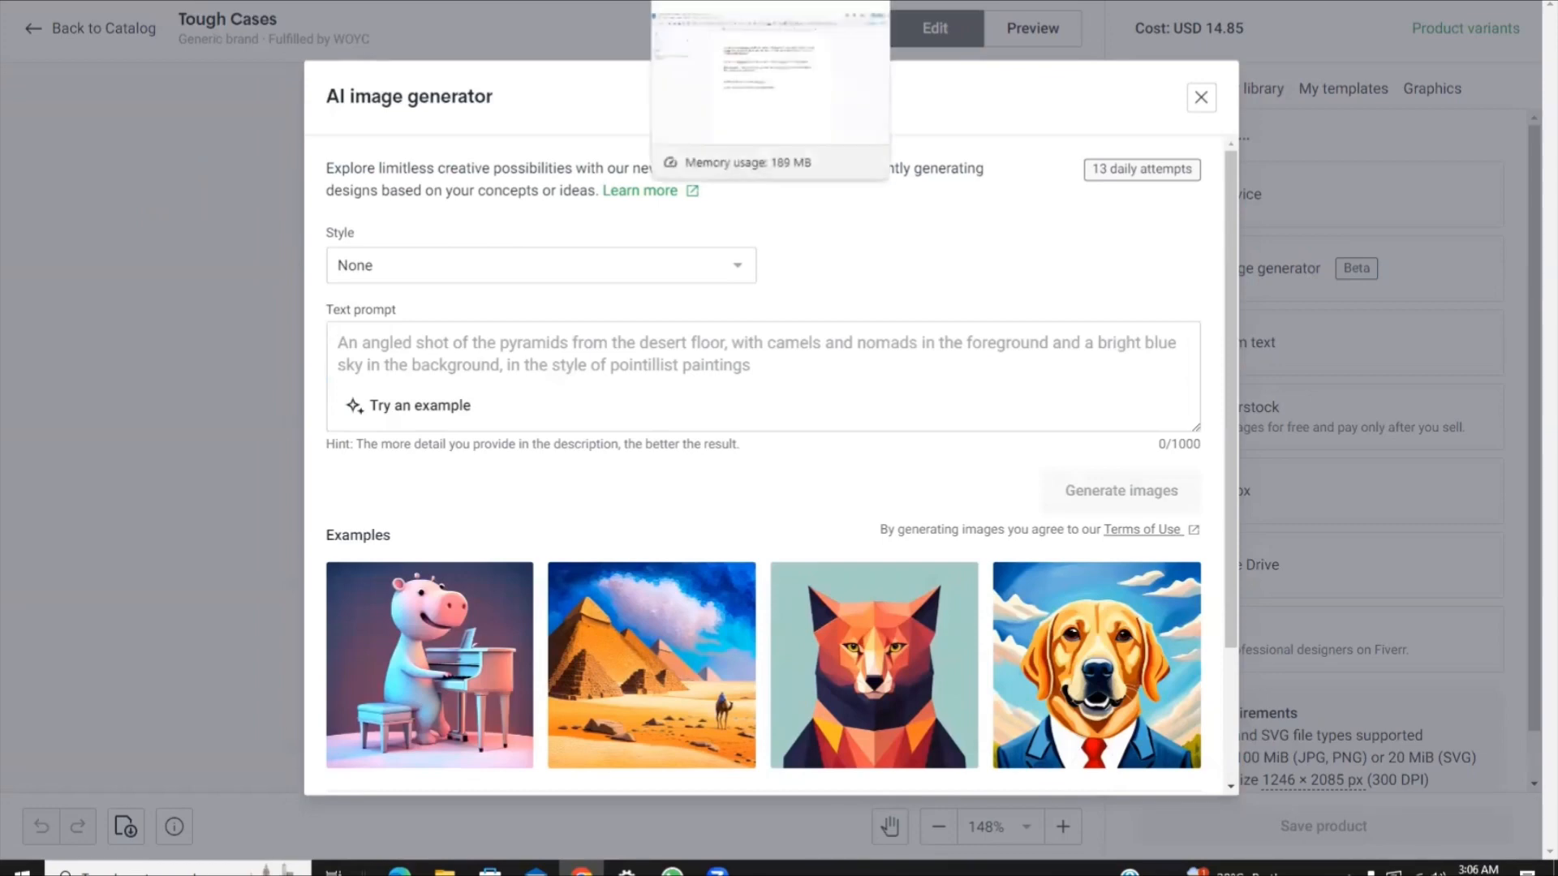
{"action": "left_click", "coordinate": [722, 1]}
{"action": "right_click", "coordinate": [688, 432]}
{"action": "left_click", "coordinate": [470, 445]}
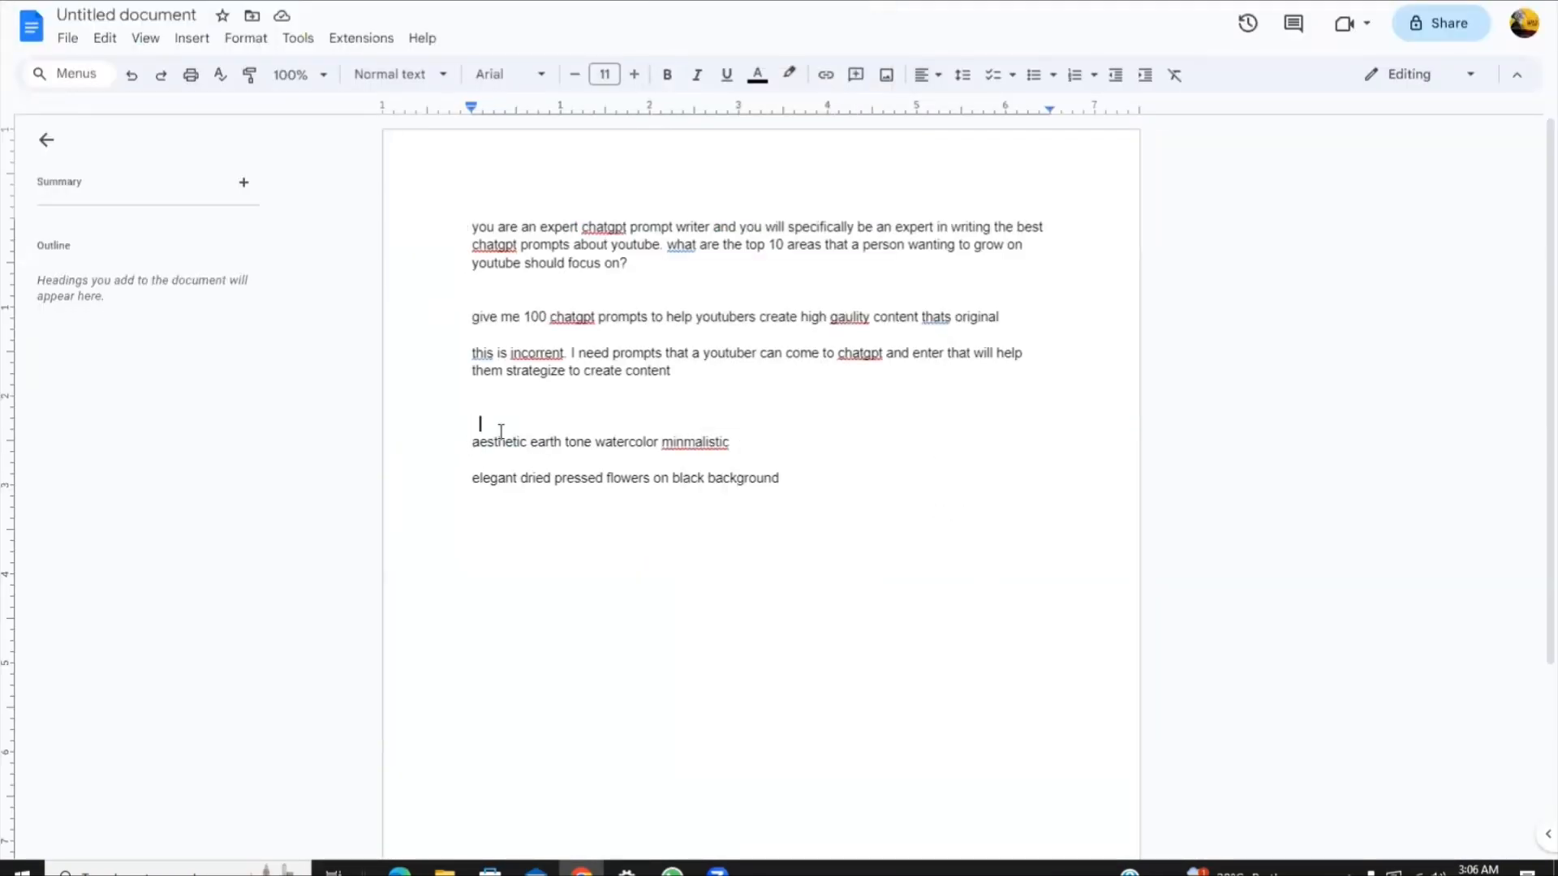
{"action": "left_click_drag", "start_coordinate": [471, 443], "coordinate": [714, 441]}
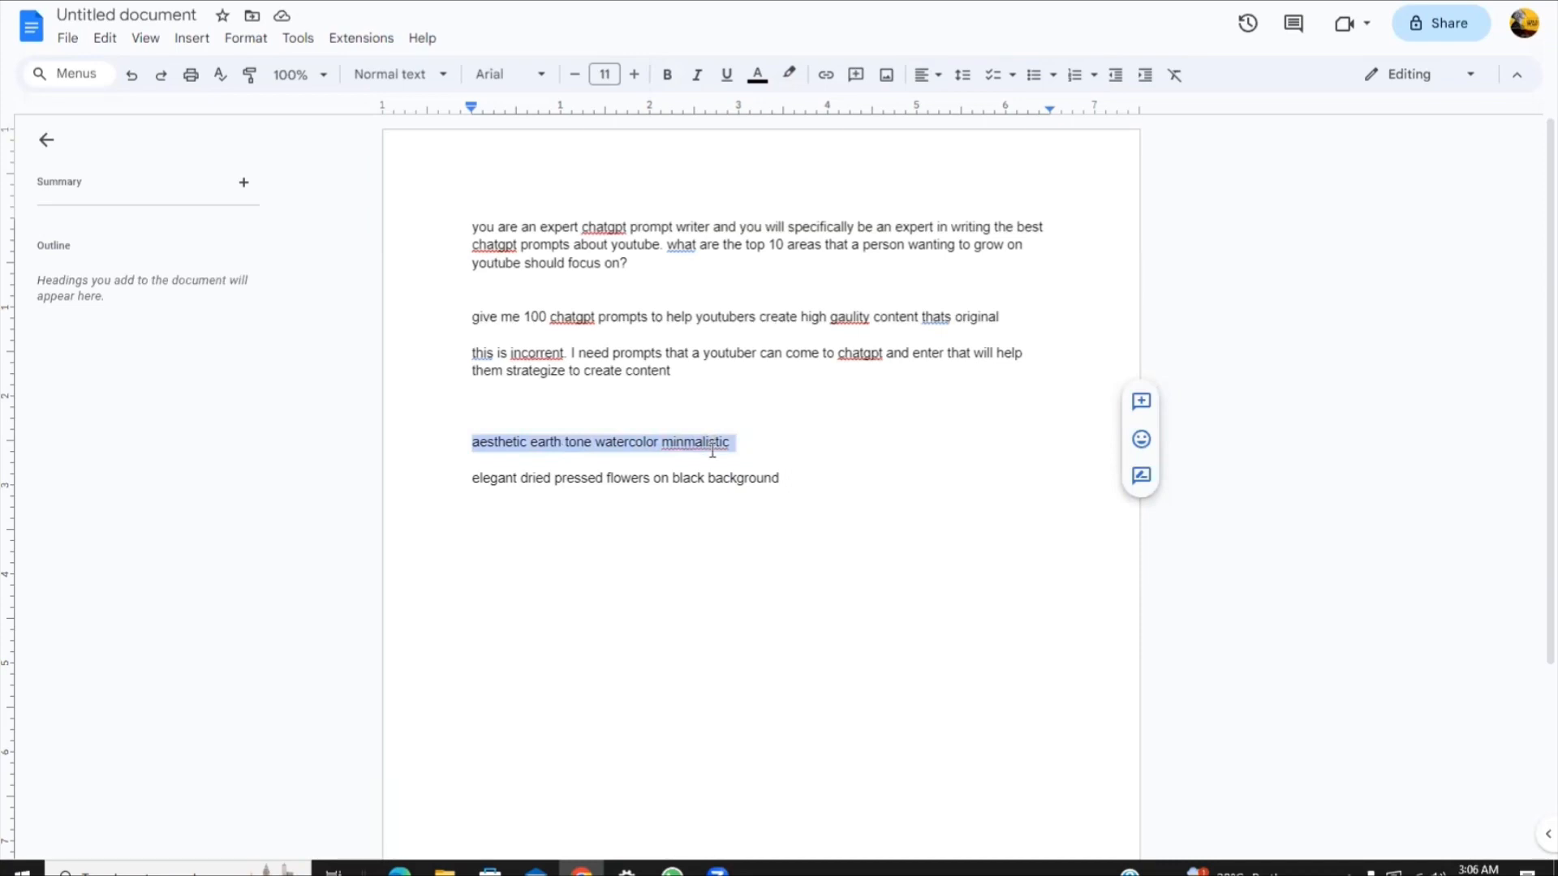
{"action": "right_click", "coordinate": [713, 449]}
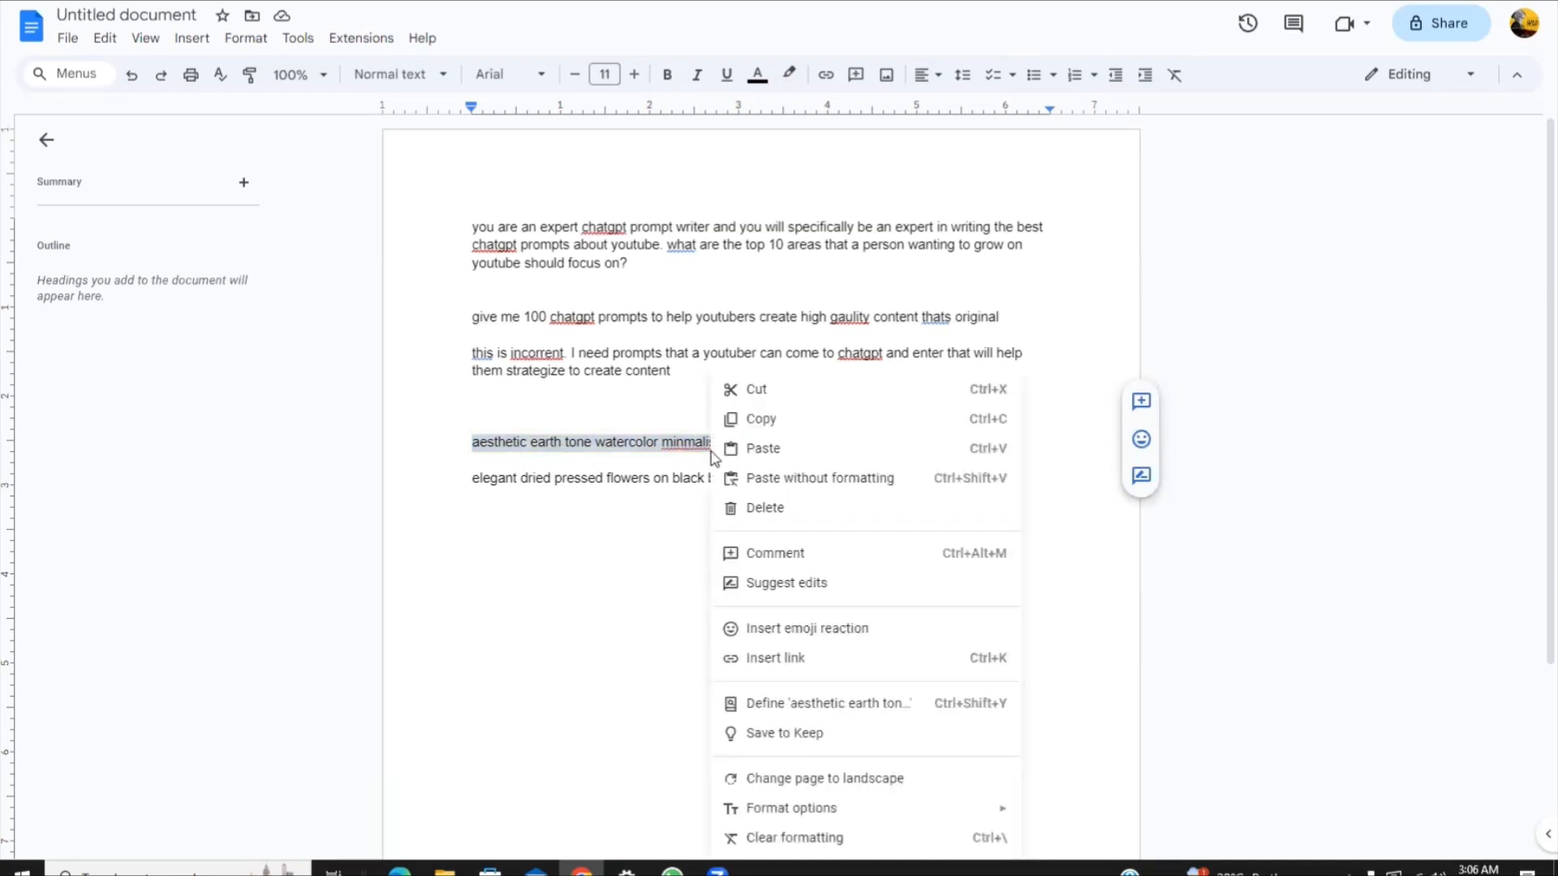
{"action": "left_click", "coordinate": [769, 420]}
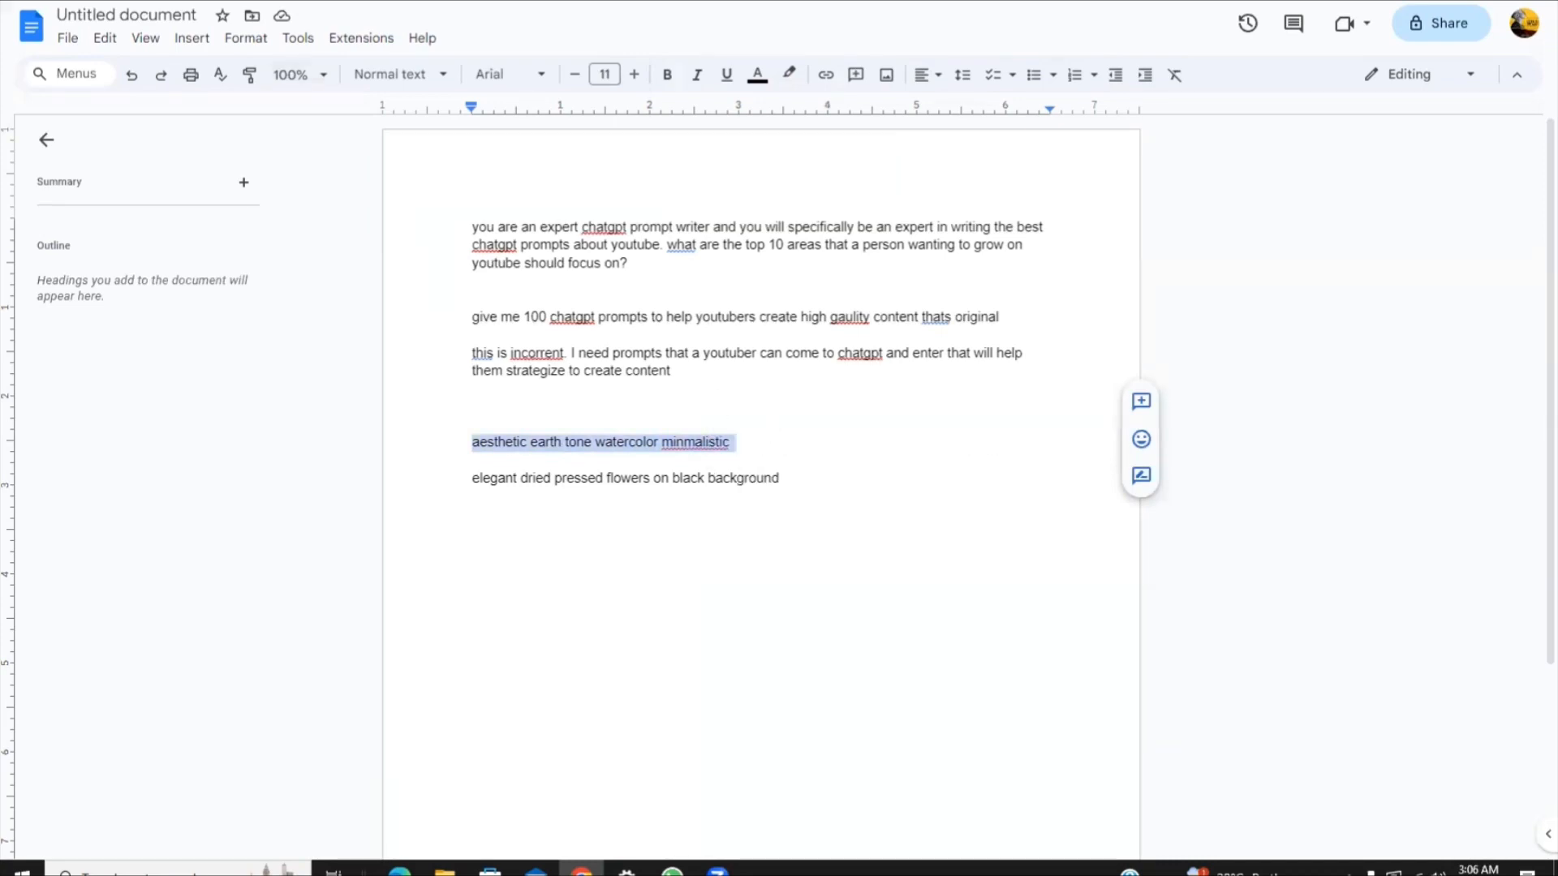
Return to Printify's AI image generator and generate images from the copied prompt "aesthetic earth tone watercolor minmalistic".
{"action": "key", "text": "ctrl+Tab"}
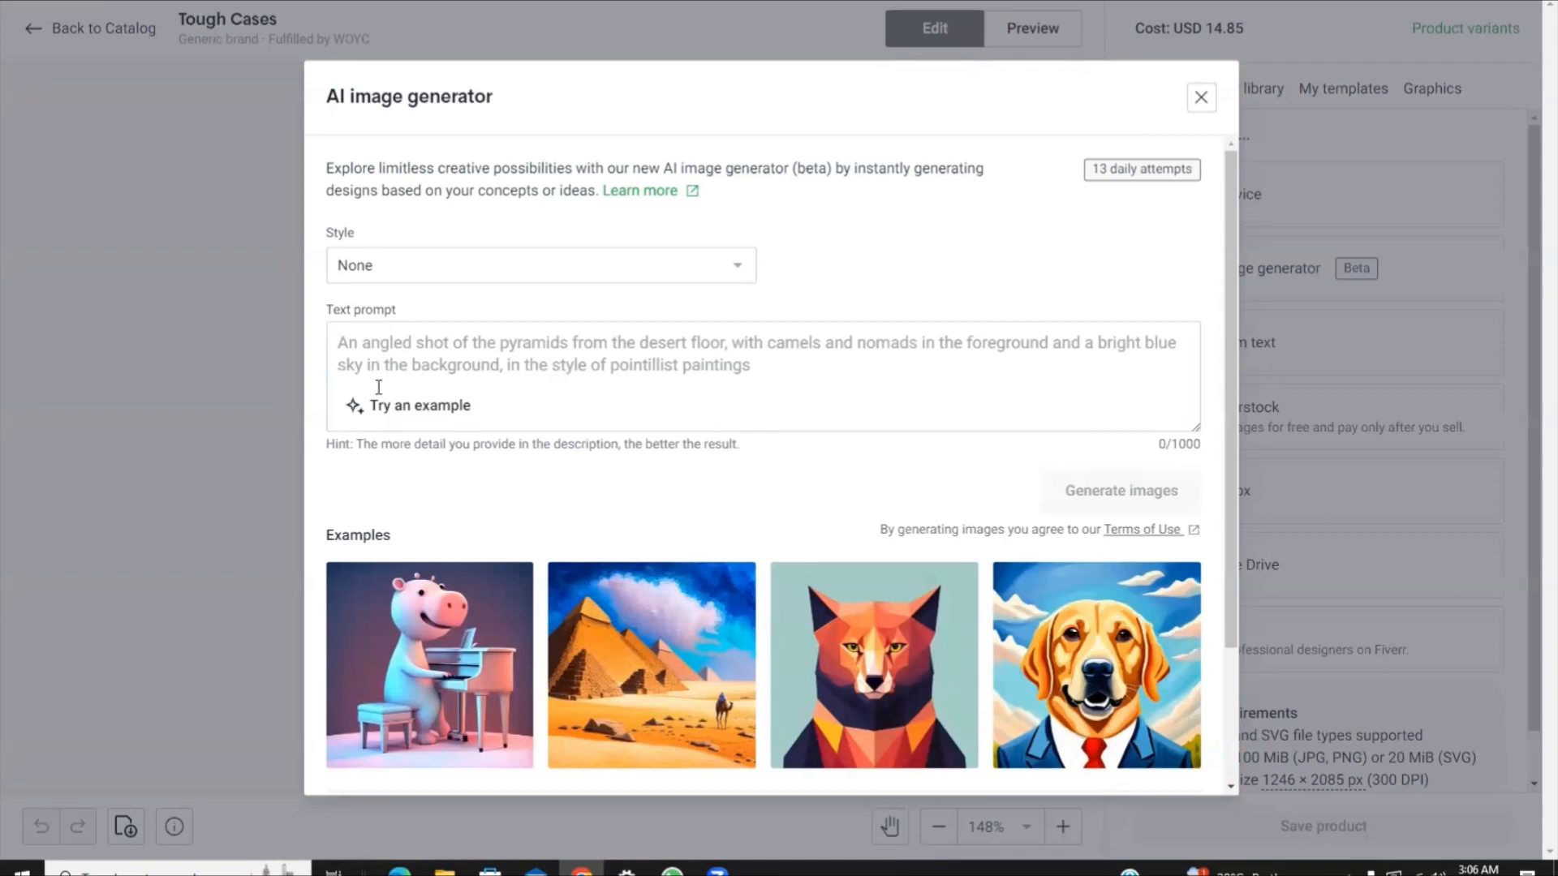
{"action": "left_click", "coordinate": [399, 344]}
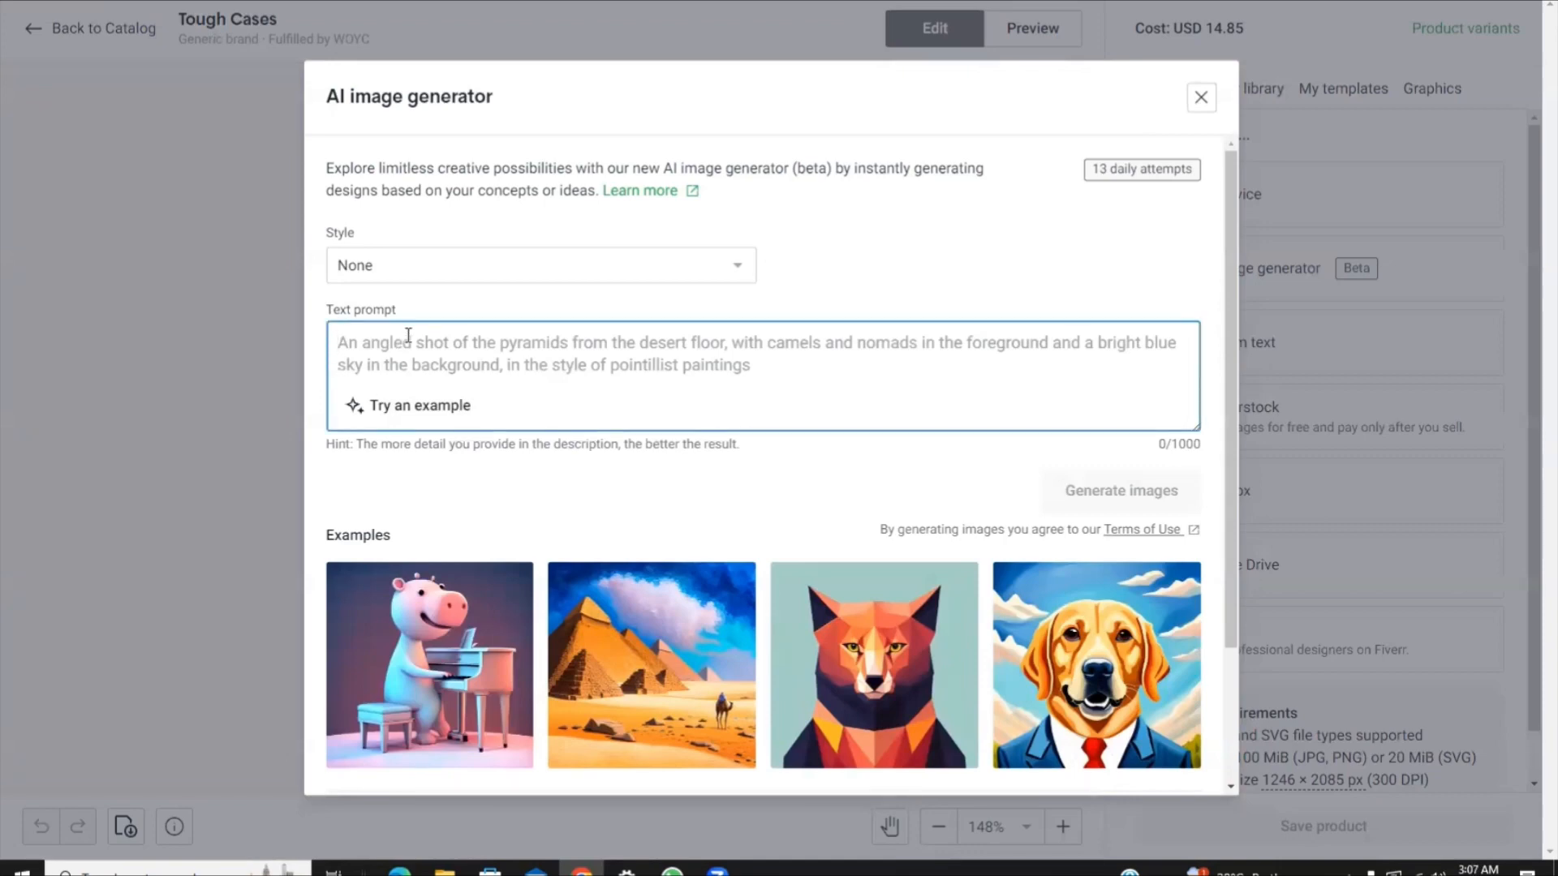
{"action": "key", "text": "ctrl+v"}
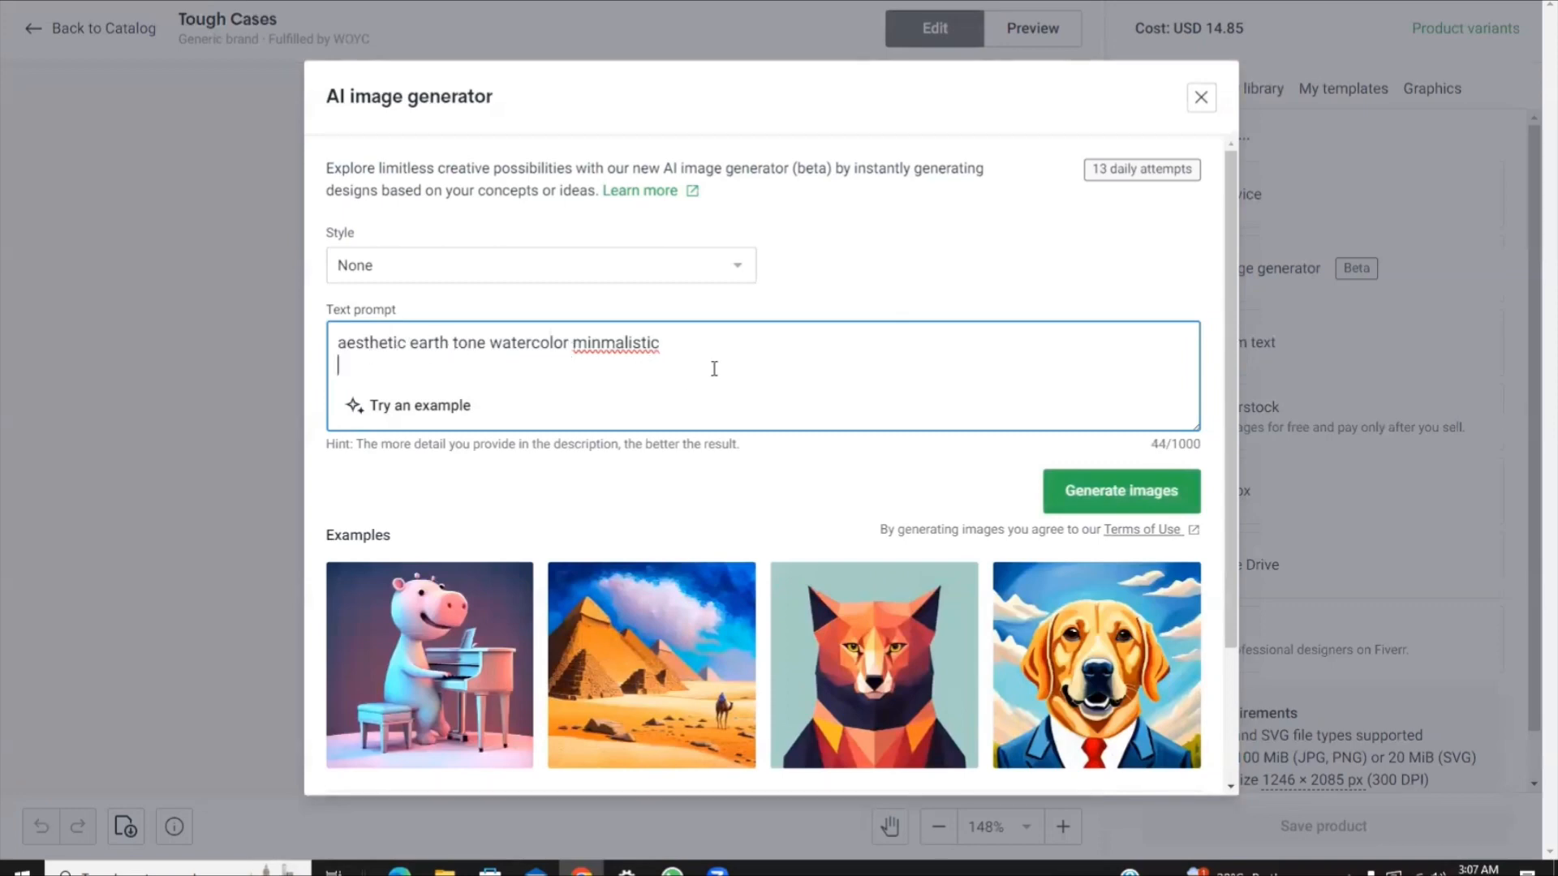
{"action": "left_click", "coordinate": [1118, 507]}
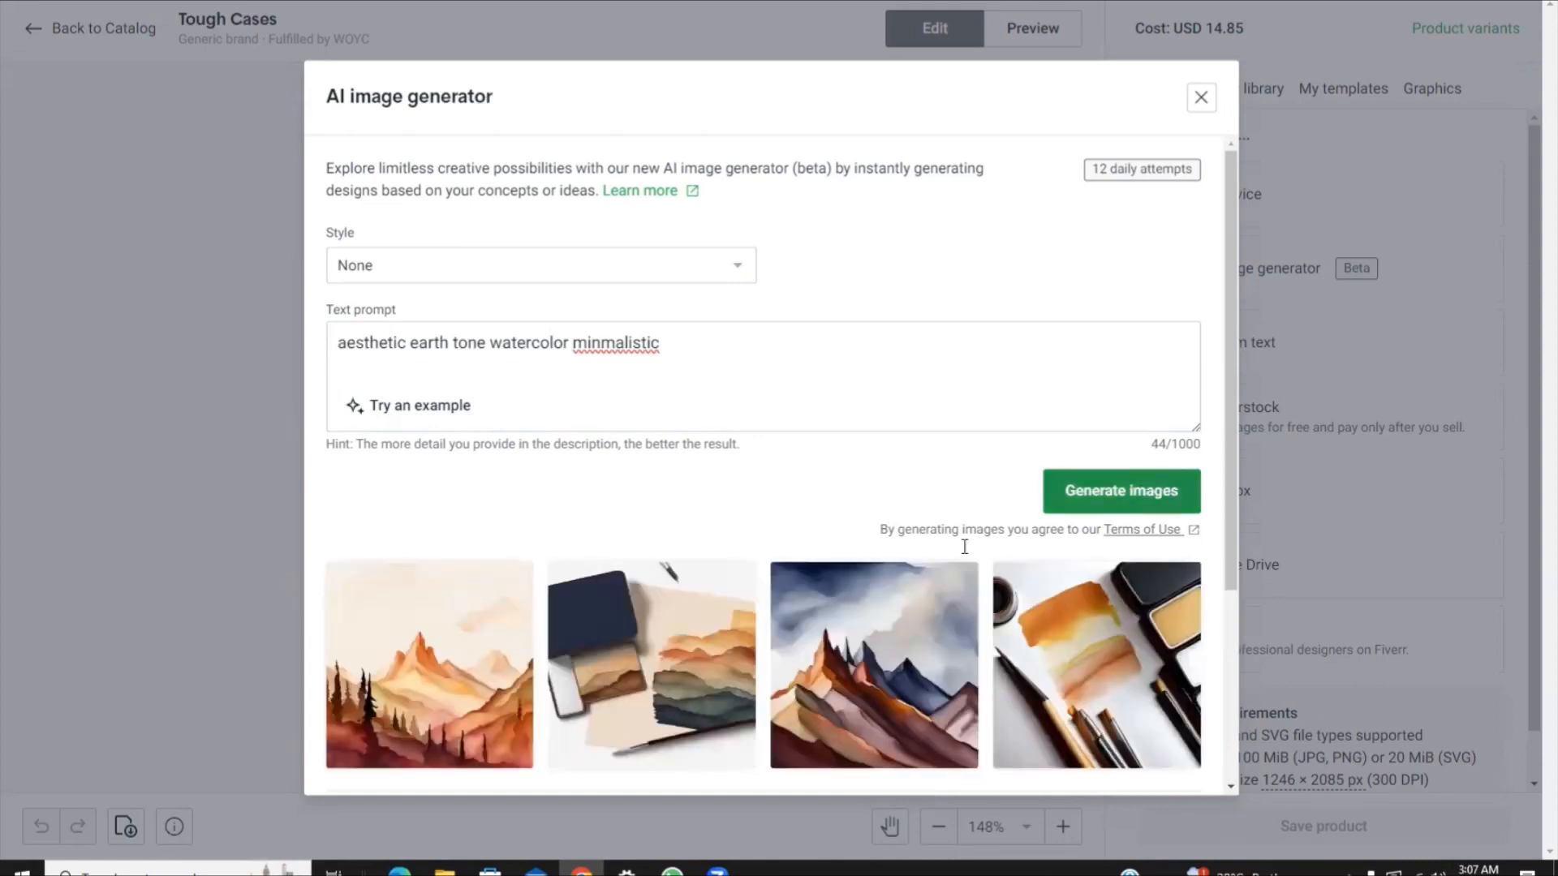
Review the generated images and add the dark blue and orange mountain picture to the phone case.
{"action": "scroll", "coordinate": [882, 640], "scroll_direction": "down", "scroll_amount": 2}
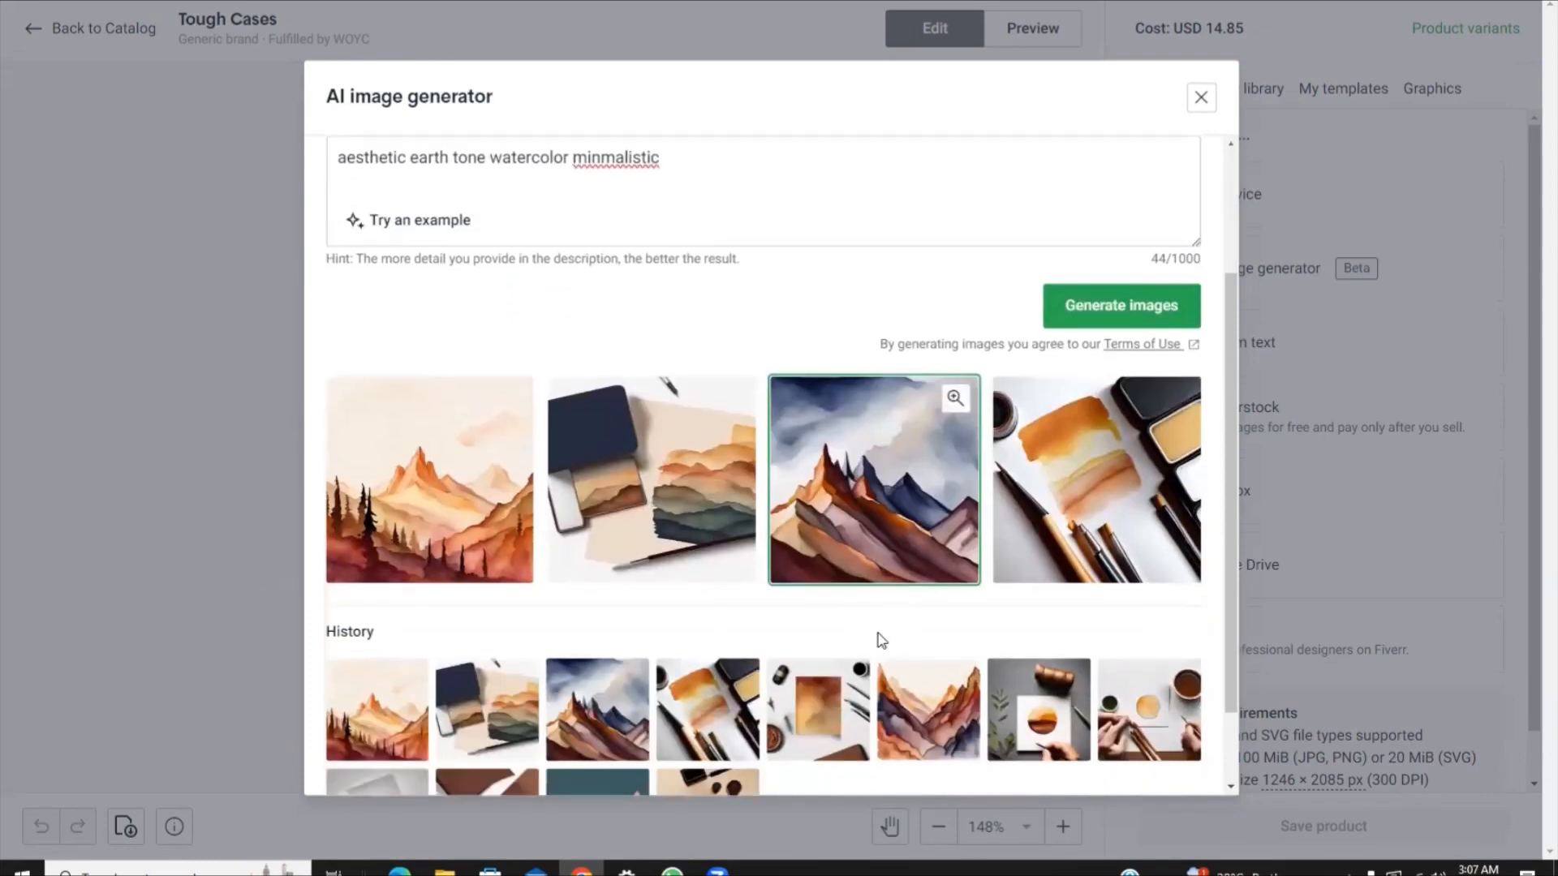
{"action": "scroll", "coordinate": [883, 647], "scroll_direction": "down", "scroll_amount": 1}
{"action": "scroll", "coordinate": [883, 647], "scroll_direction": "up", "scroll_amount": 1}
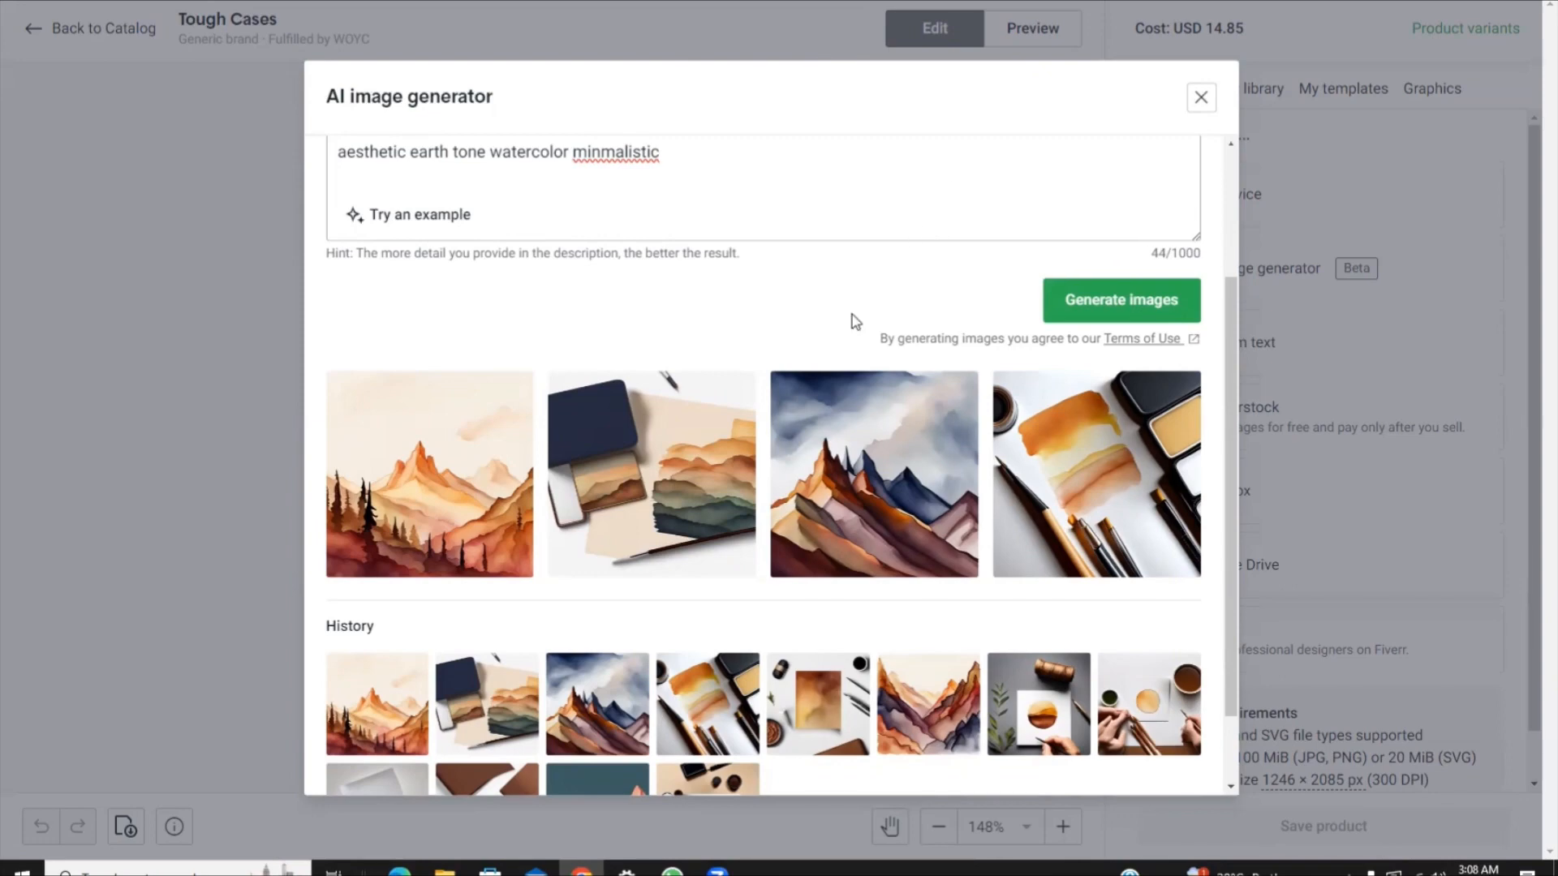
{"action": "left_click", "coordinate": [840, 471]}
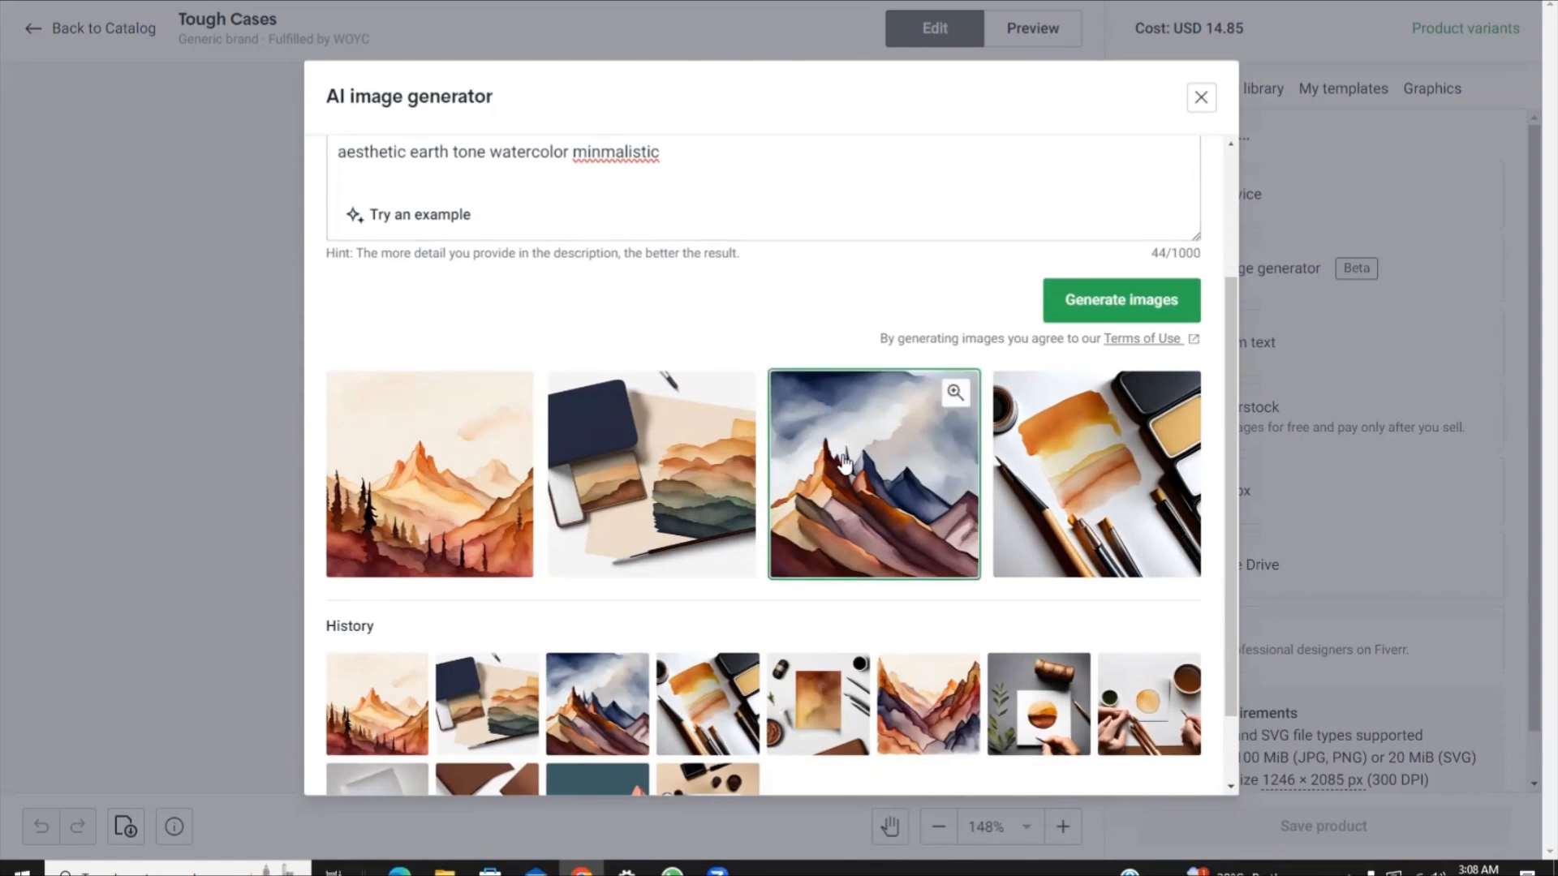
{"action": "left_click", "coordinate": [844, 457]}
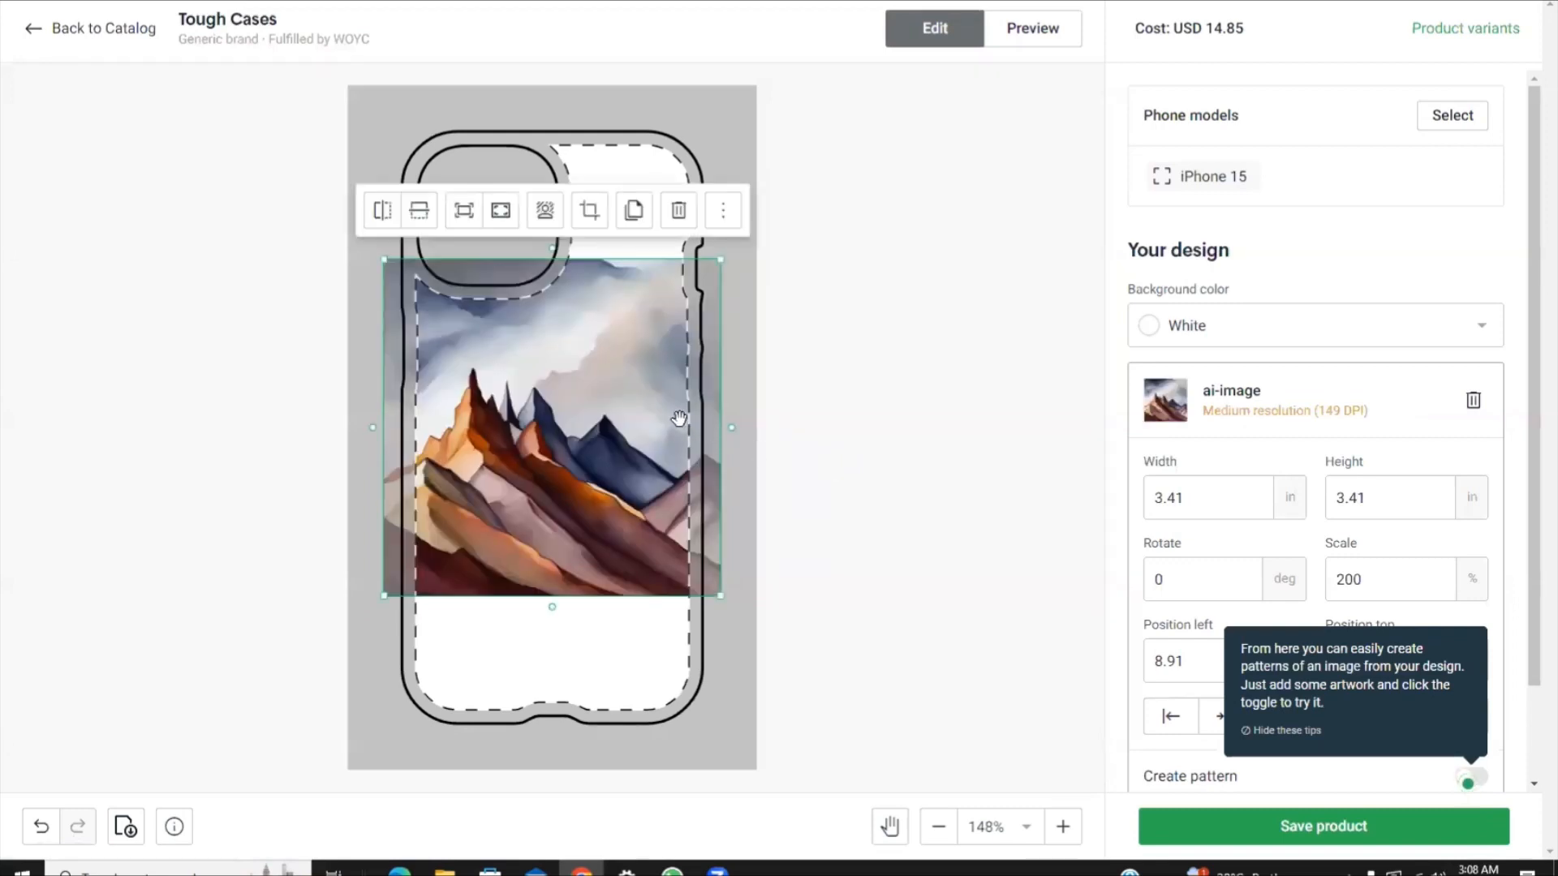
Move the mountain image lower on the case and enlarge it to about 4.18 in square, reaching the case's bottom edge.
{"action": "left_click_drag", "start_coordinate": [619, 403], "coordinate": [609, 451]}
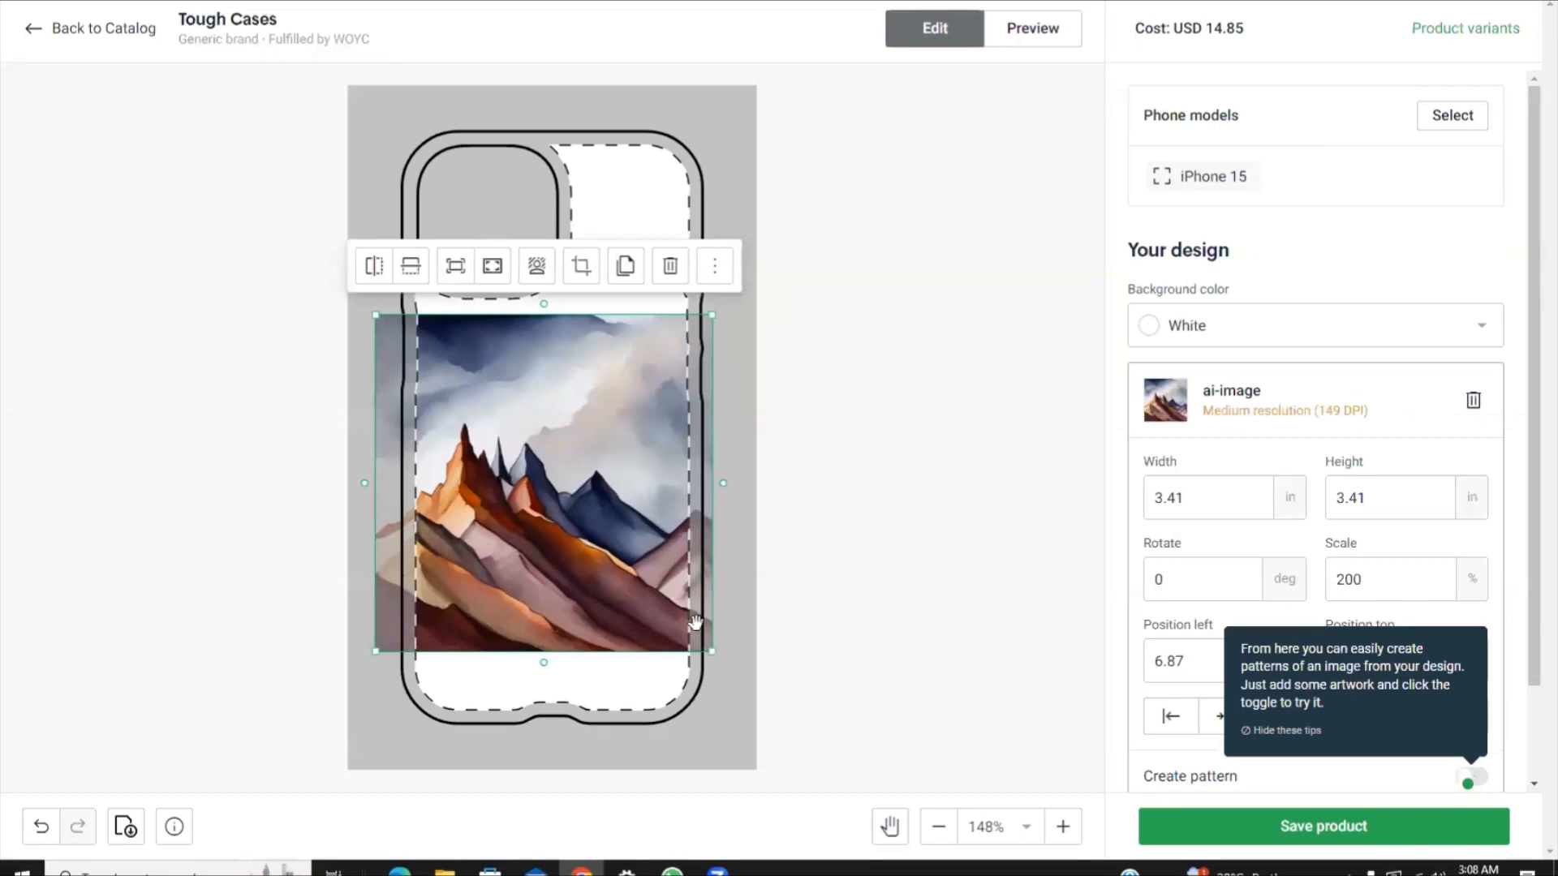
{"action": "left_click_drag", "start_coordinate": [718, 649], "coordinate": [752, 700]}
{"action": "left_click_drag", "start_coordinate": [615, 512], "coordinate": [617, 513]}
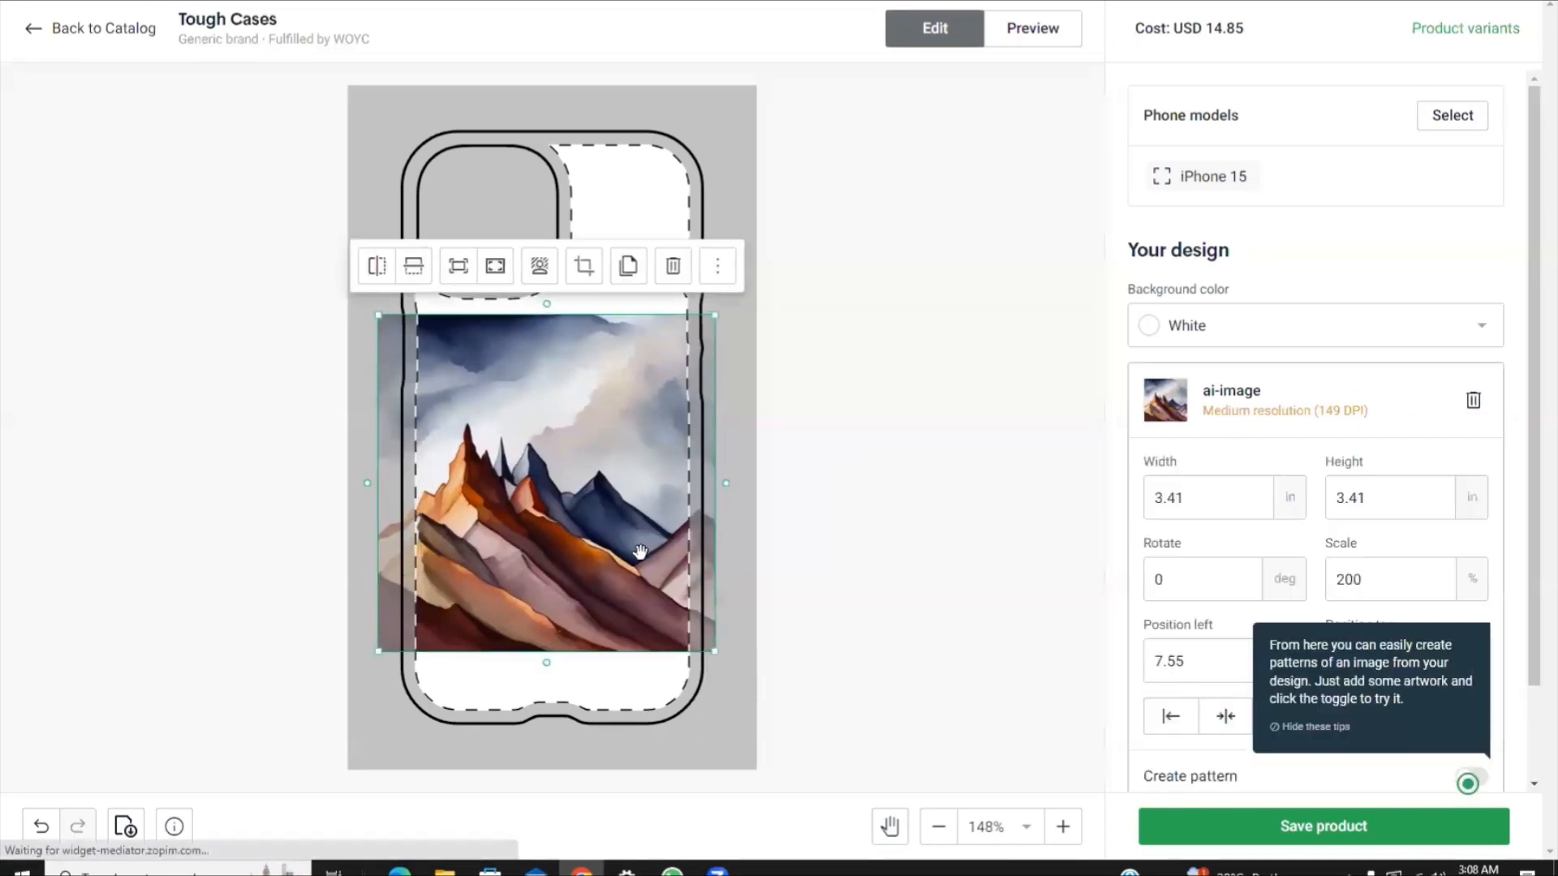
{"action": "left_click", "coordinate": [720, 655]}
{"action": "left_click", "coordinate": [701, 636]}
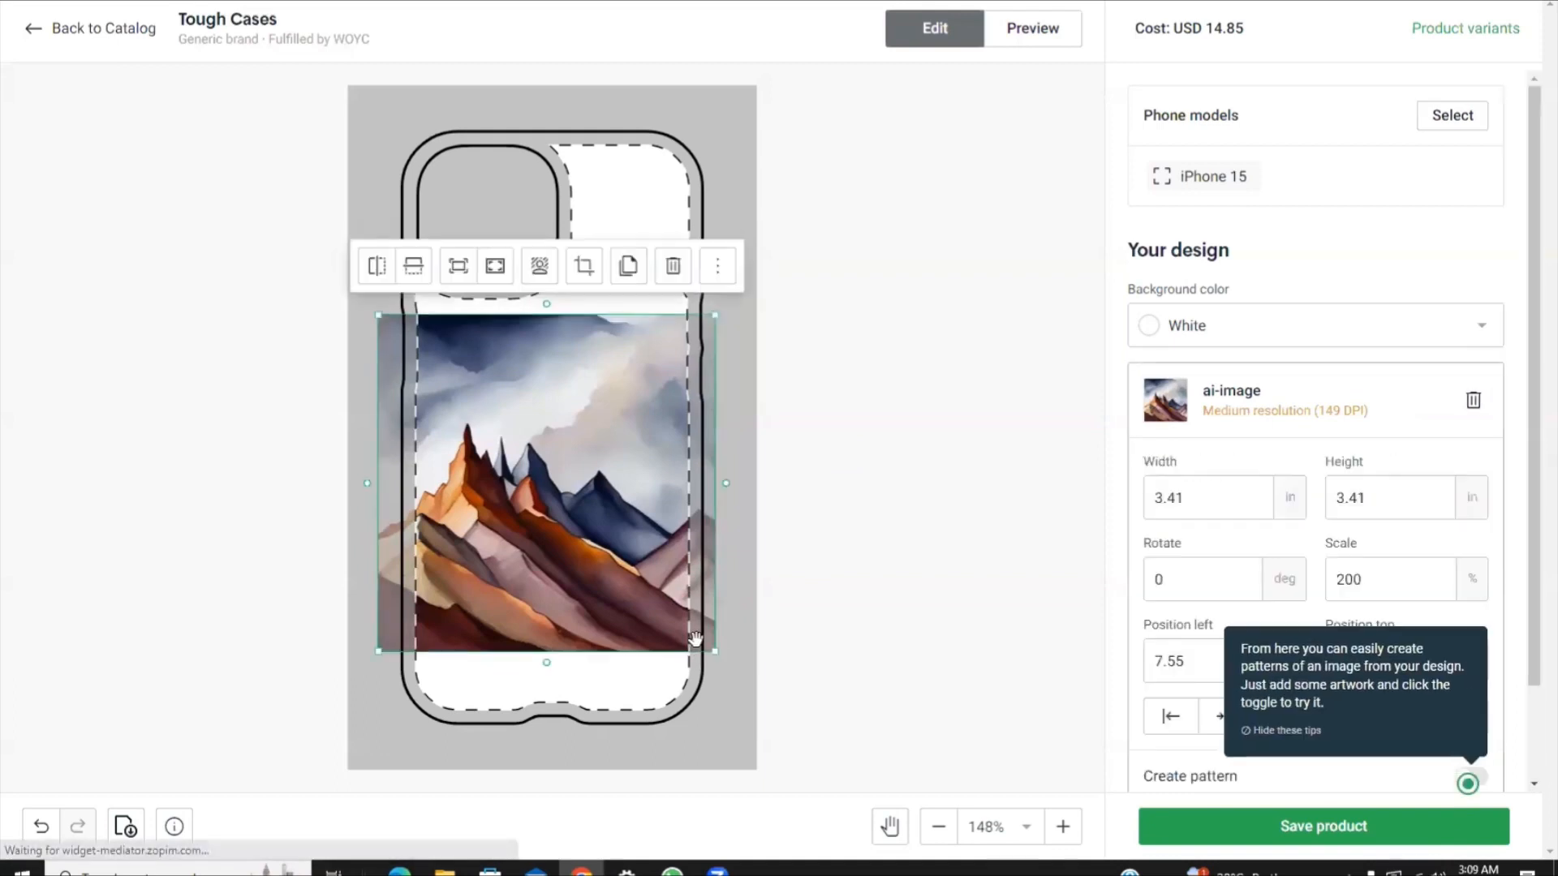
{"action": "left_click_drag", "start_coordinate": [707, 644], "coordinate": [785, 730]}
{"action": "left_click", "coordinate": [681, 521]}
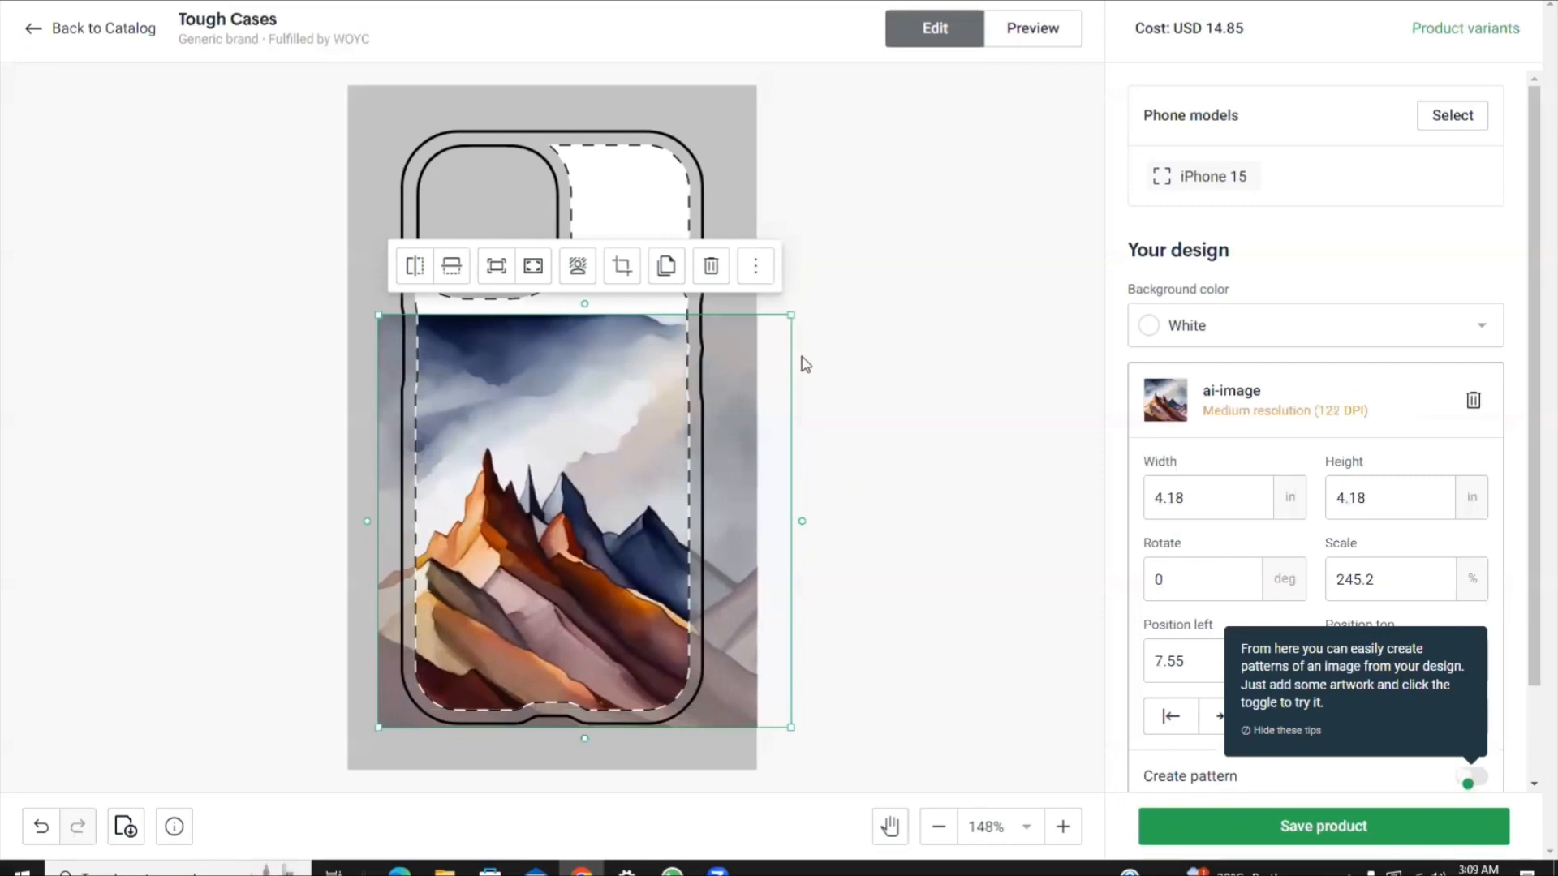
Enlarge the mountain image upward to about 6.05 in square so it covers the case outline, and deselect it.
{"action": "left_click_drag", "start_coordinate": [787, 314], "coordinate": [915, 120]}
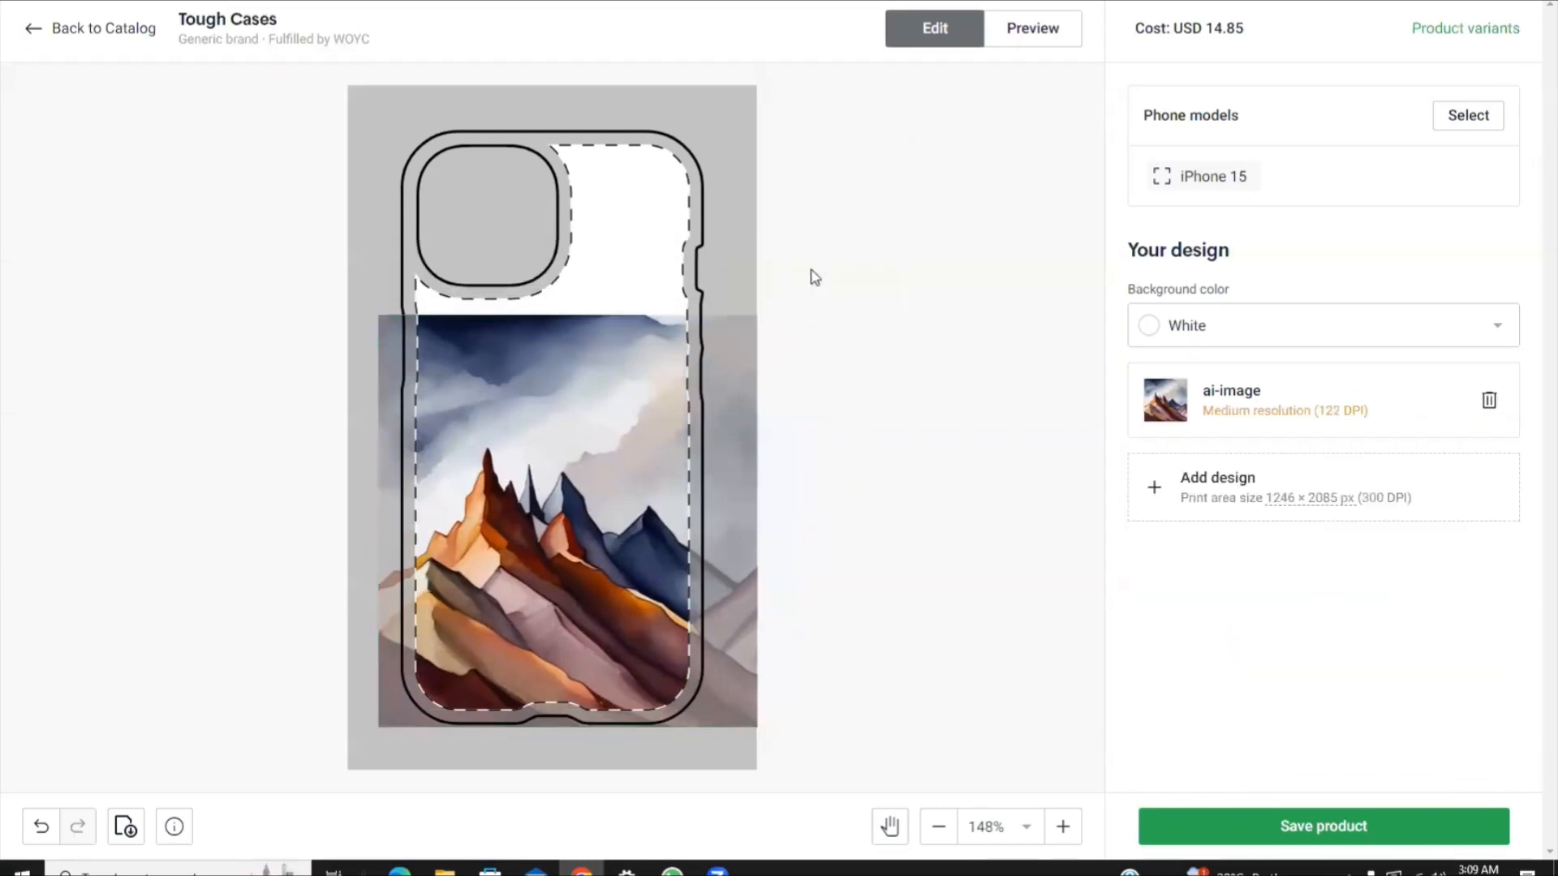
{"action": "left_click", "coordinate": [721, 336]}
{"action": "left_click_drag", "start_coordinate": [793, 306], "coordinate": [914, 108]}
{"action": "left_click", "coordinate": [758, 350]}
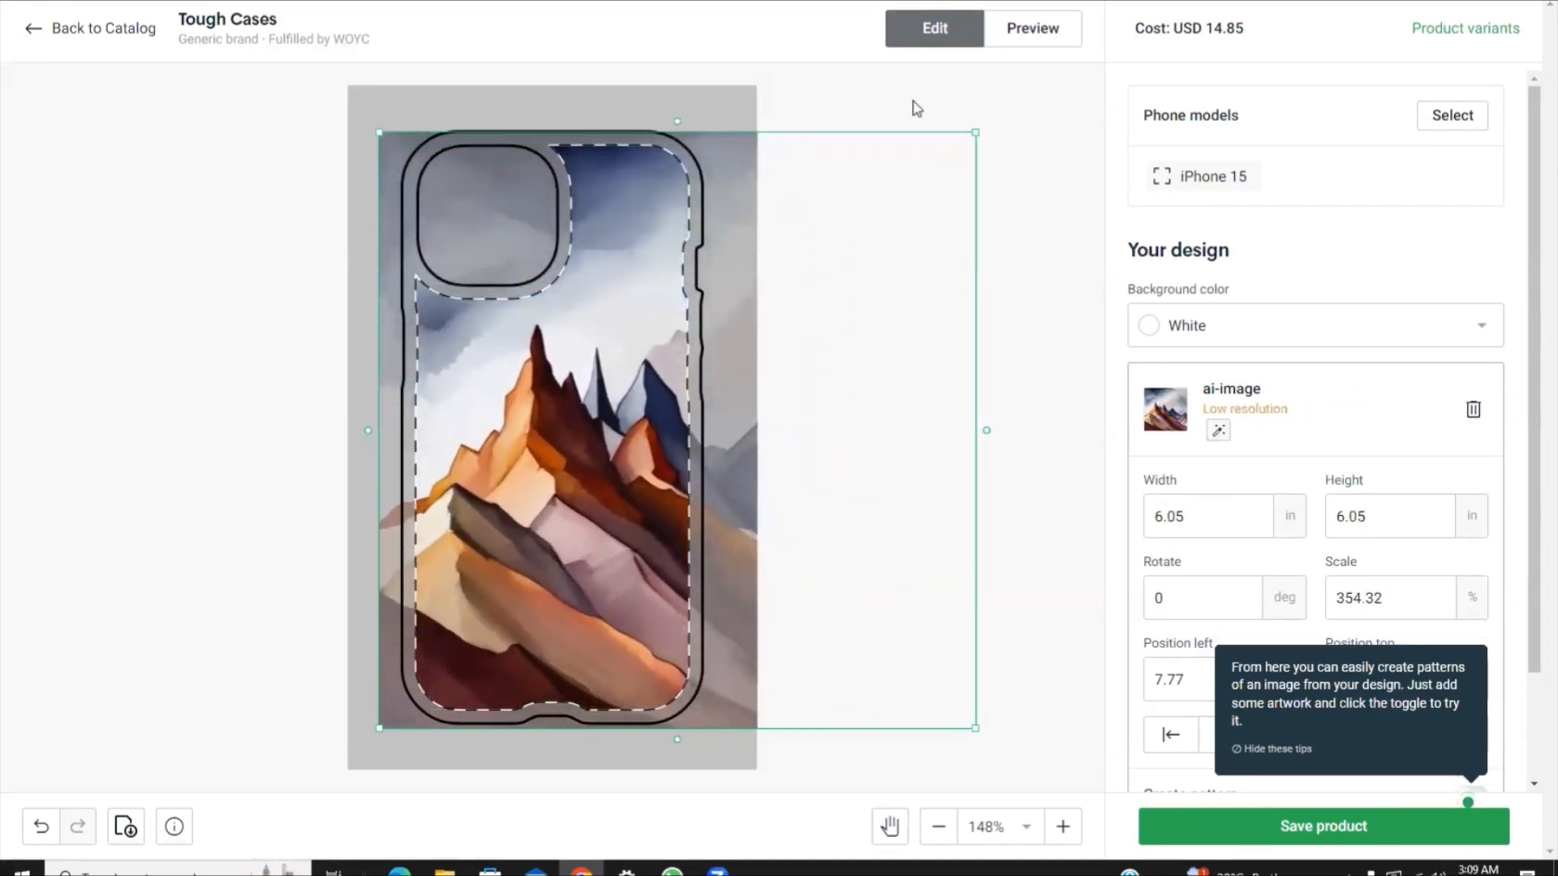
{"action": "left_click", "coordinate": [1046, 279]}
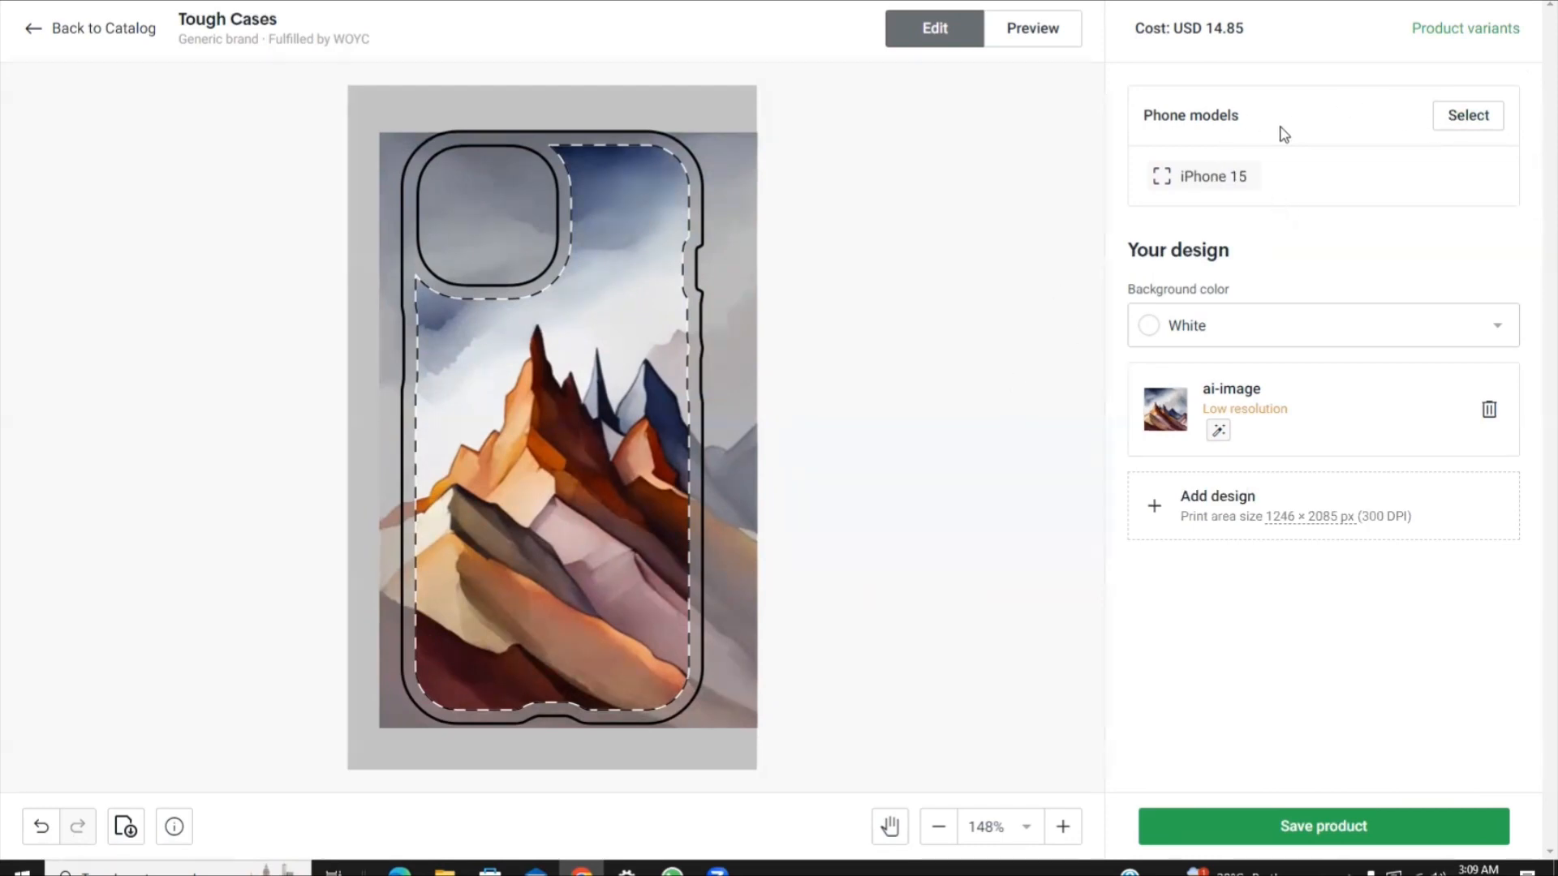
Add the iPhone 15 Pro, 15 Plus and 15 Pro Max and the iPhone 14, 14 Pro, 14 Plus and 14 Pro Max as phone models.
{"action": "left_click", "coordinate": [1459, 130]}
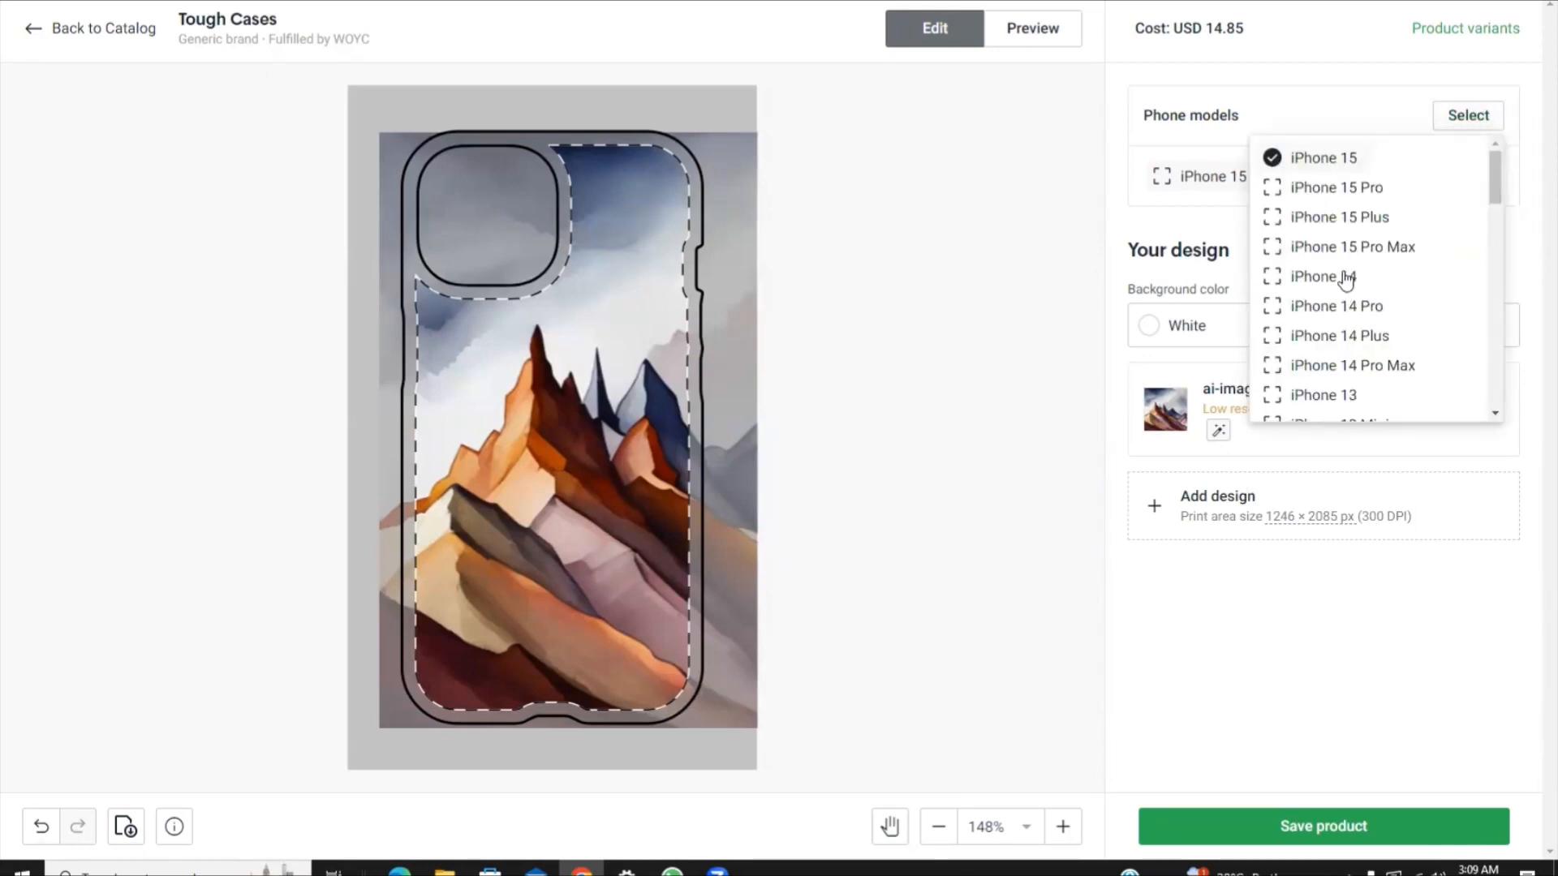
{"action": "left_click", "coordinate": [1273, 188]}
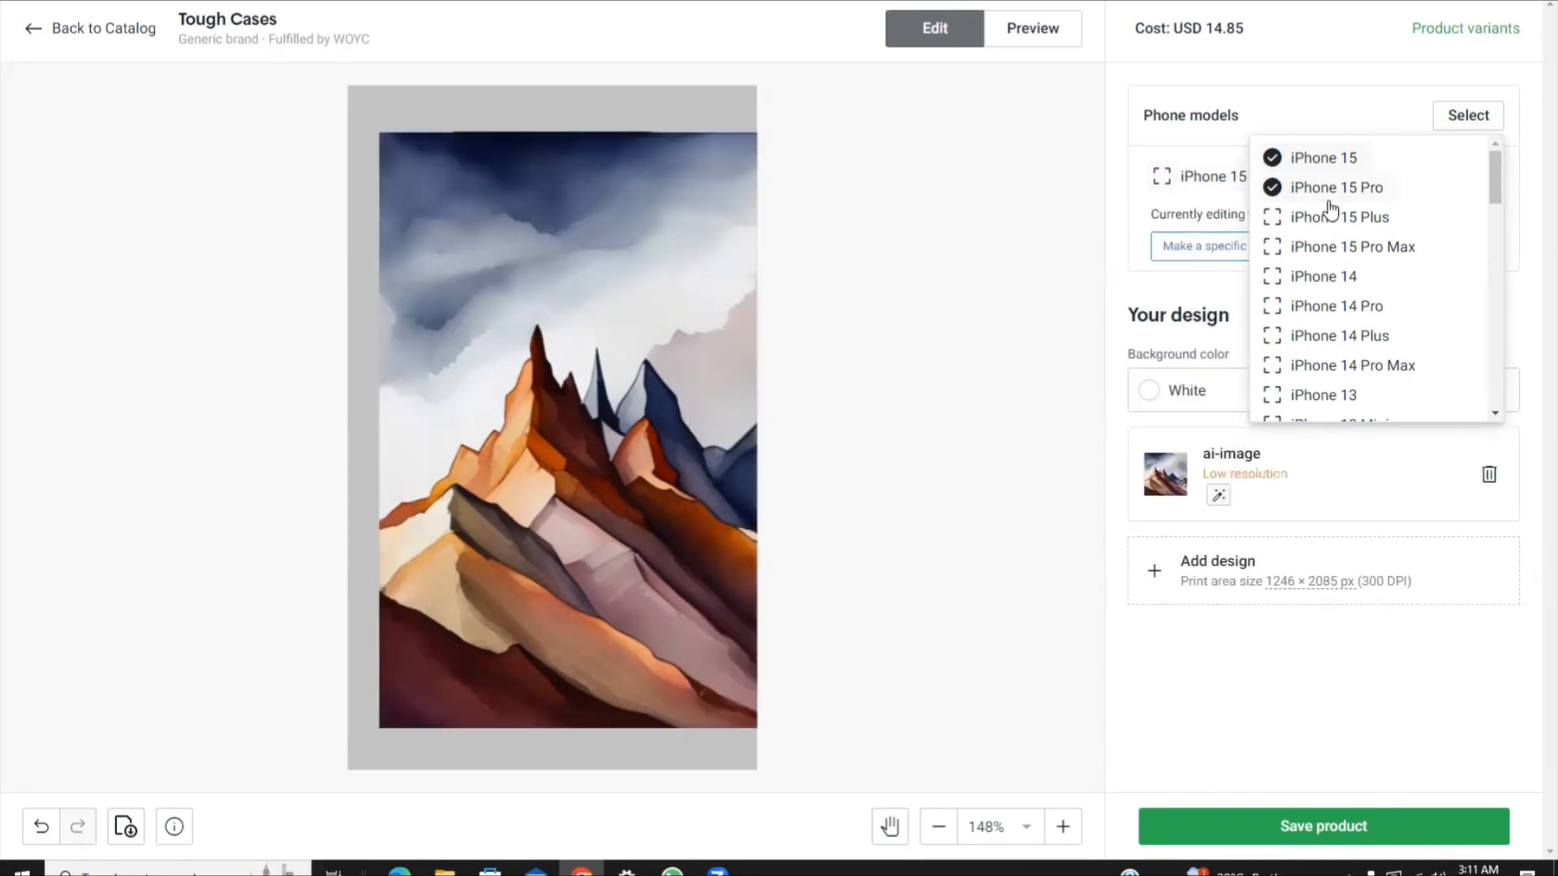
{"action": "left_click", "coordinate": [1272, 218]}
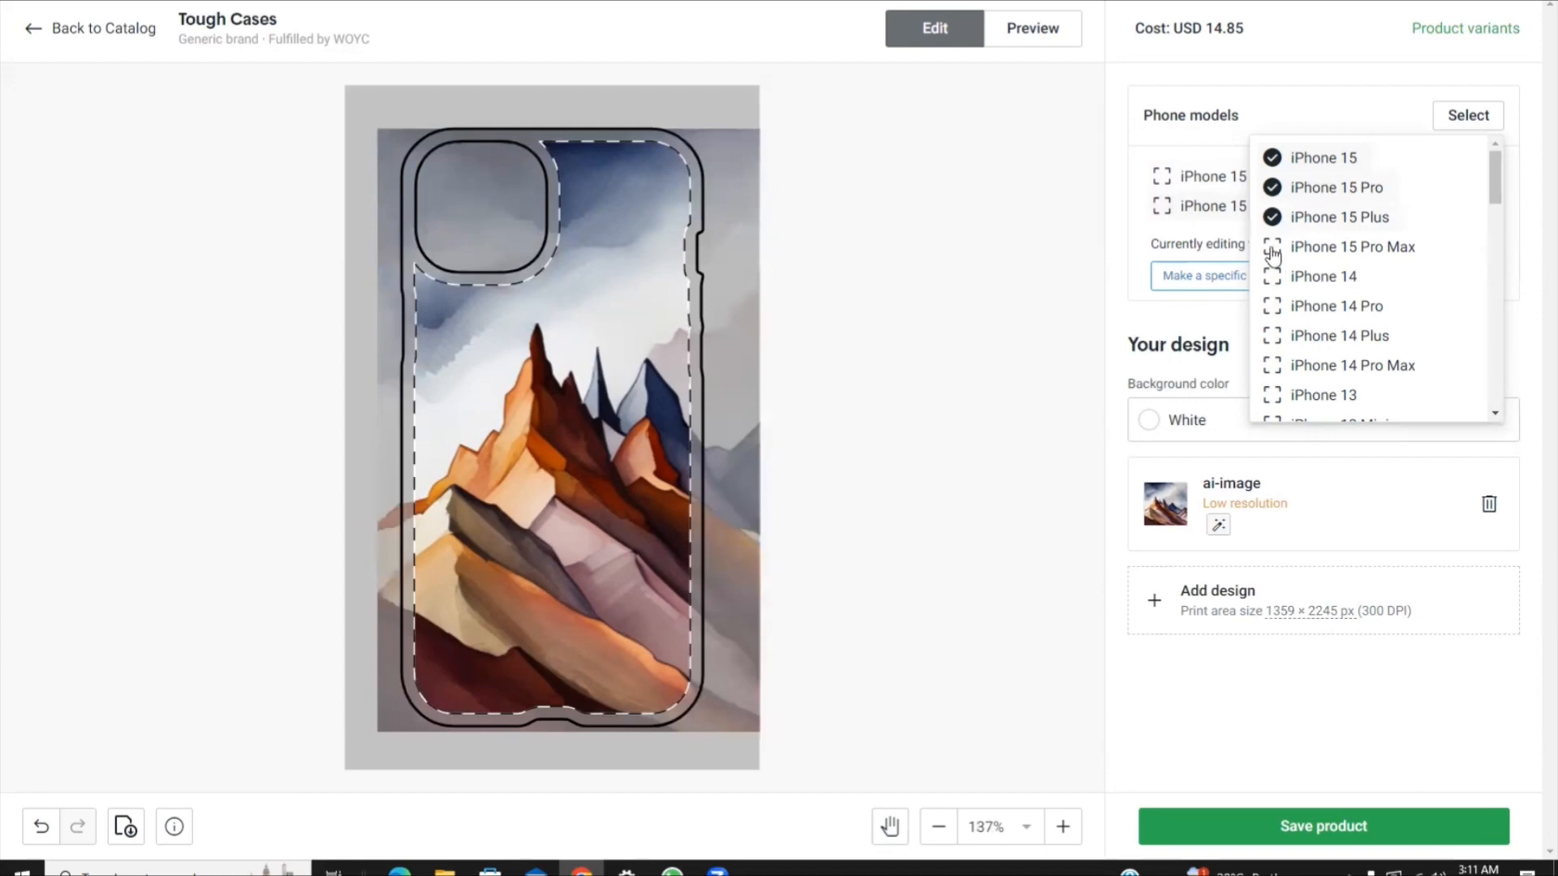
{"action": "left_click", "coordinate": [1273, 245]}
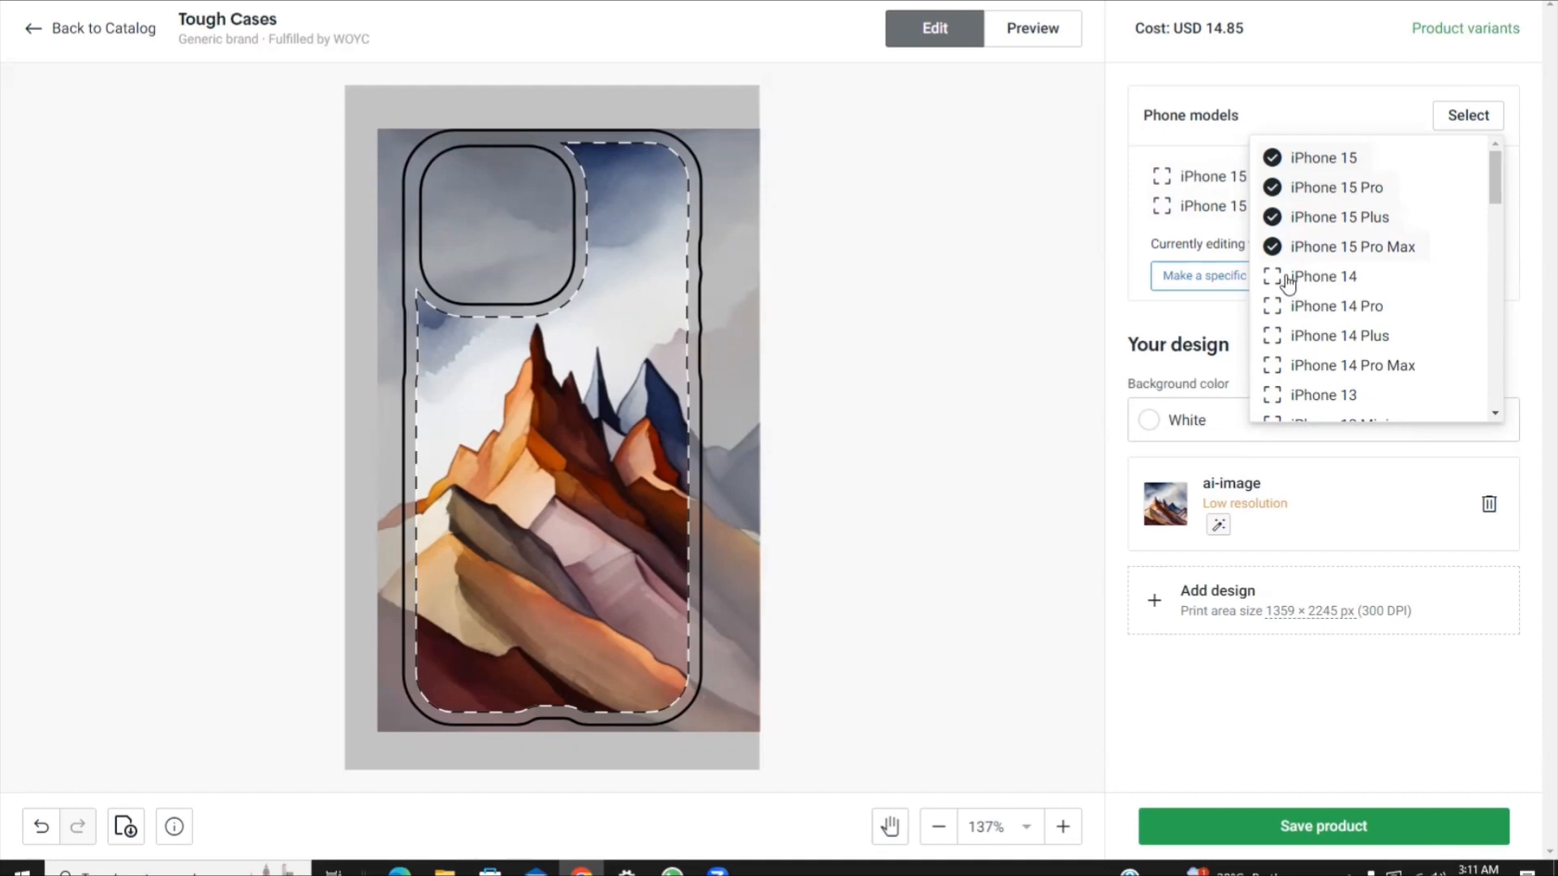
{"action": "left_click", "coordinate": [1286, 280]}
{"action": "left_click", "coordinate": [1270, 307]}
{"action": "left_click", "coordinate": [1268, 337]}
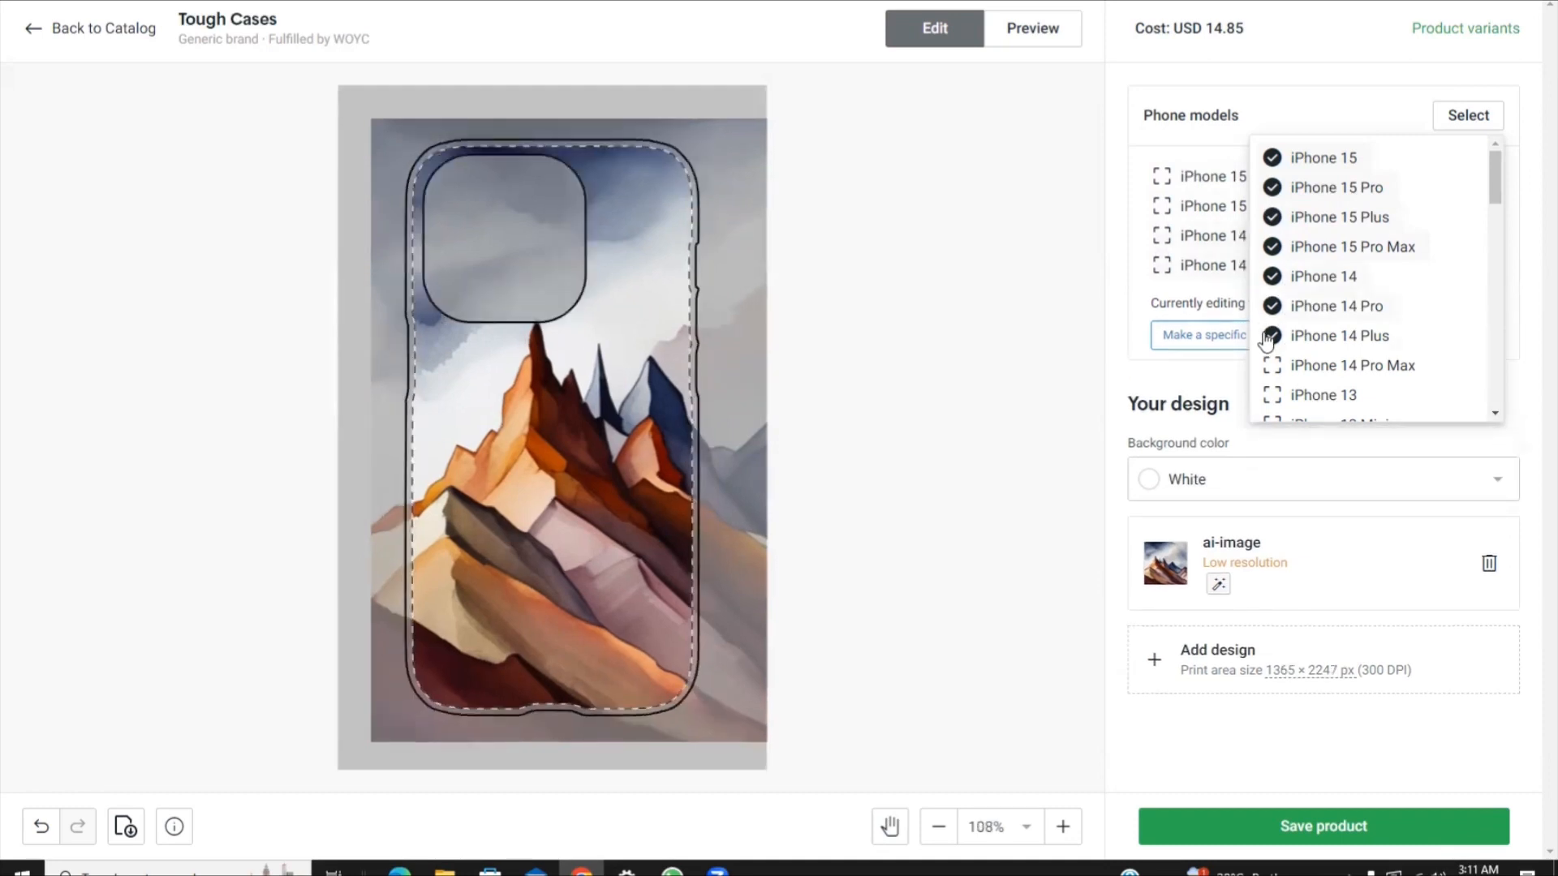
{"action": "left_click", "coordinate": [1271, 365]}
Add all iPhone 13 and iPhone 12 phone models, including the Mini, Pro and Pro Max versions.
{"action": "scroll", "coordinate": [1274, 357], "scroll_direction": "down", "scroll_amount": 1}
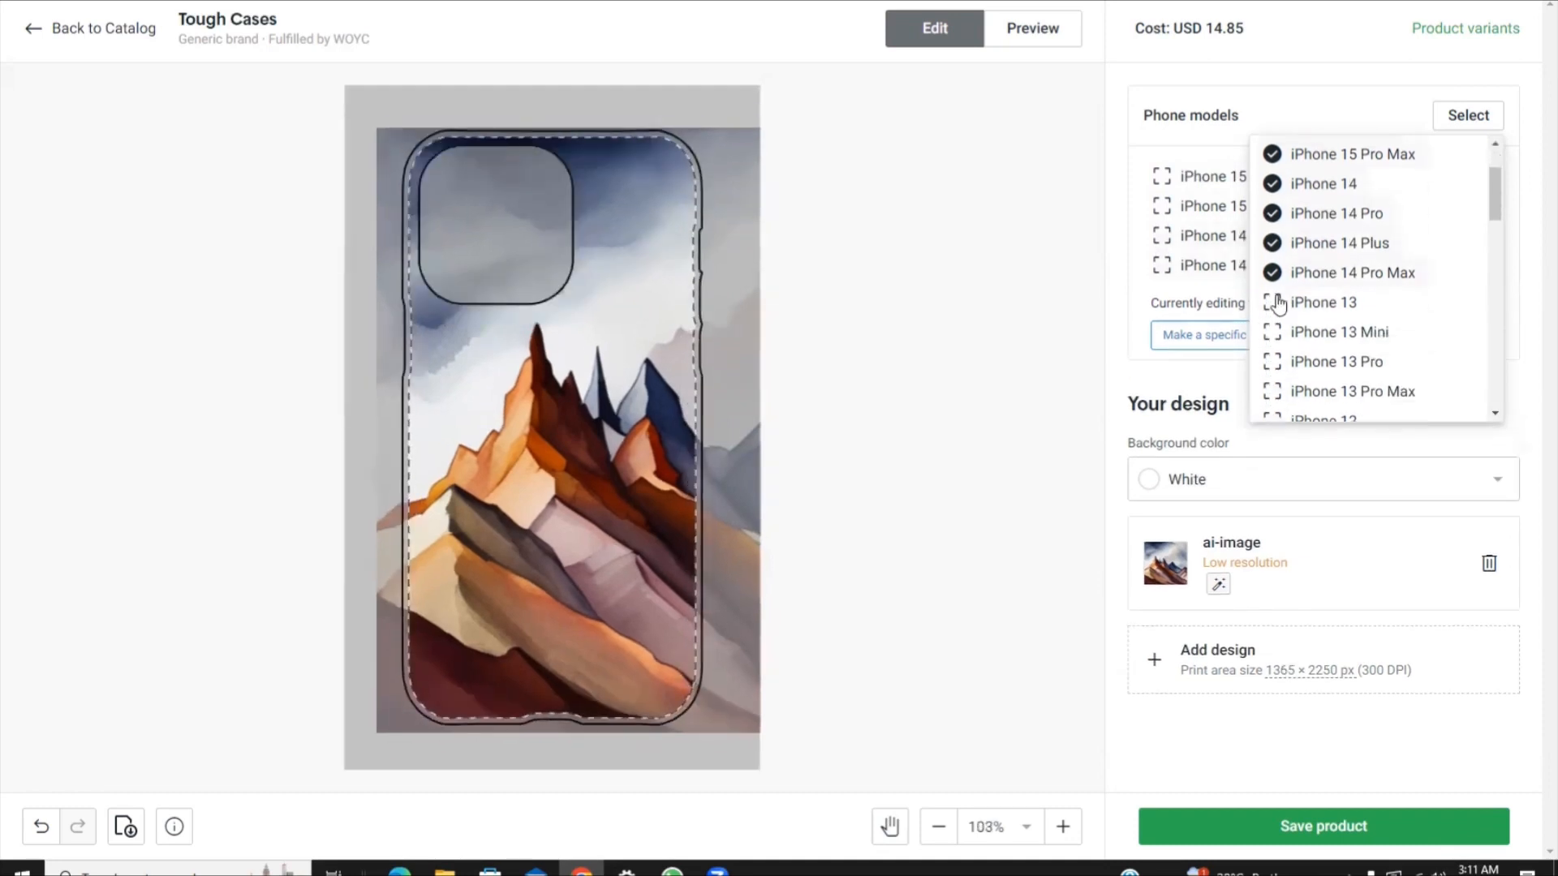
{"action": "left_click", "coordinate": [1273, 302]}
{"action": "left_click", "coordinate": [1273, 334]}
{"action": "left_click", "coordinate": [1272, 362]}
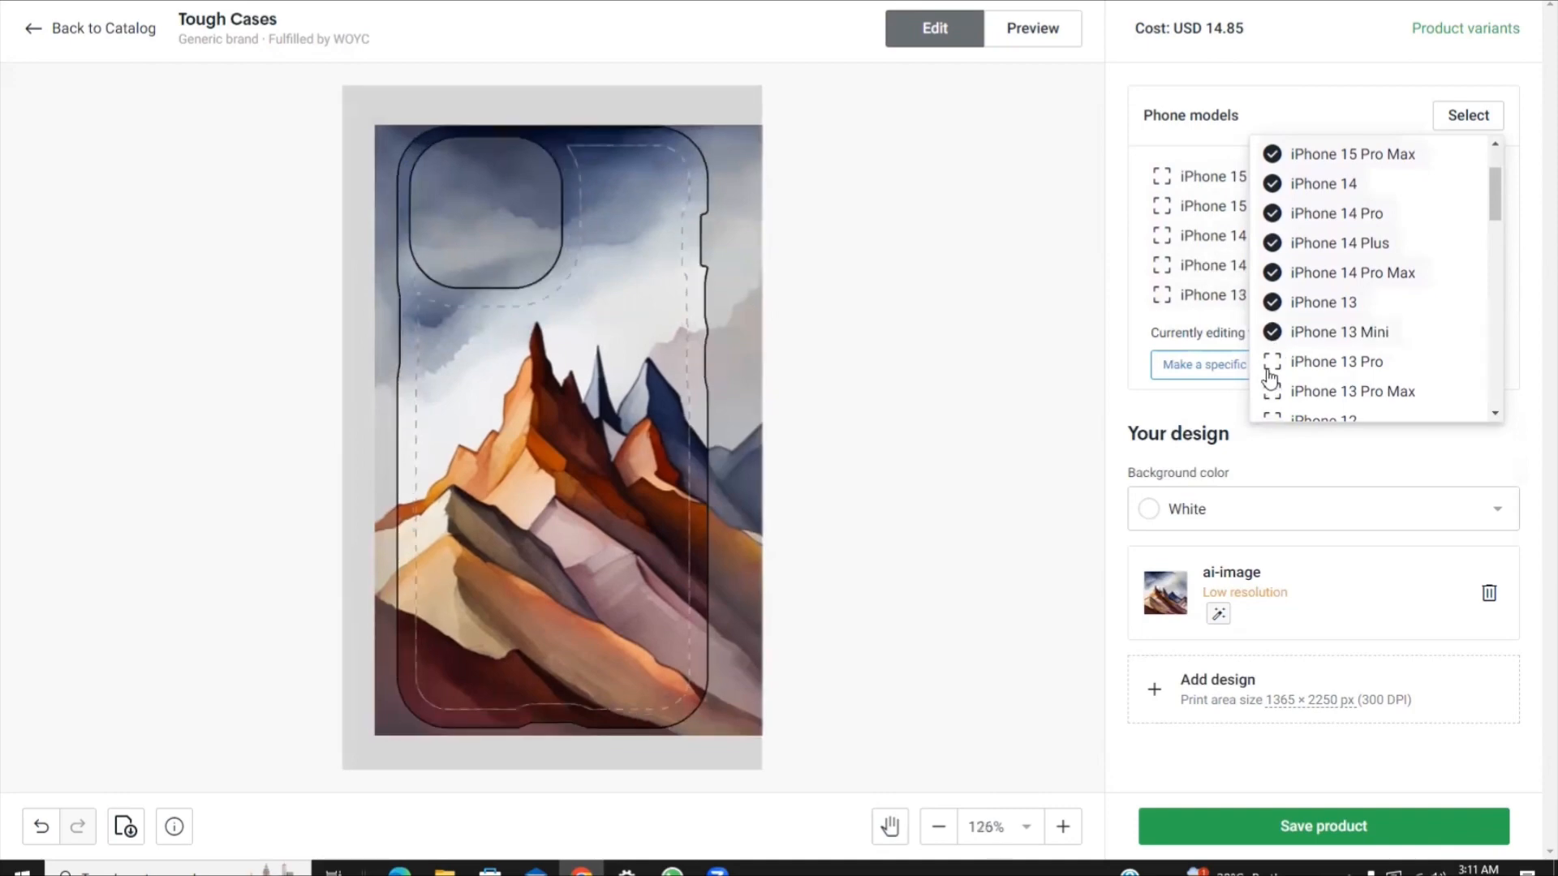
{"action": "scroll", "coordinate": [1273, 357], "scroll_direction": "down", "scroll_amount": 2}
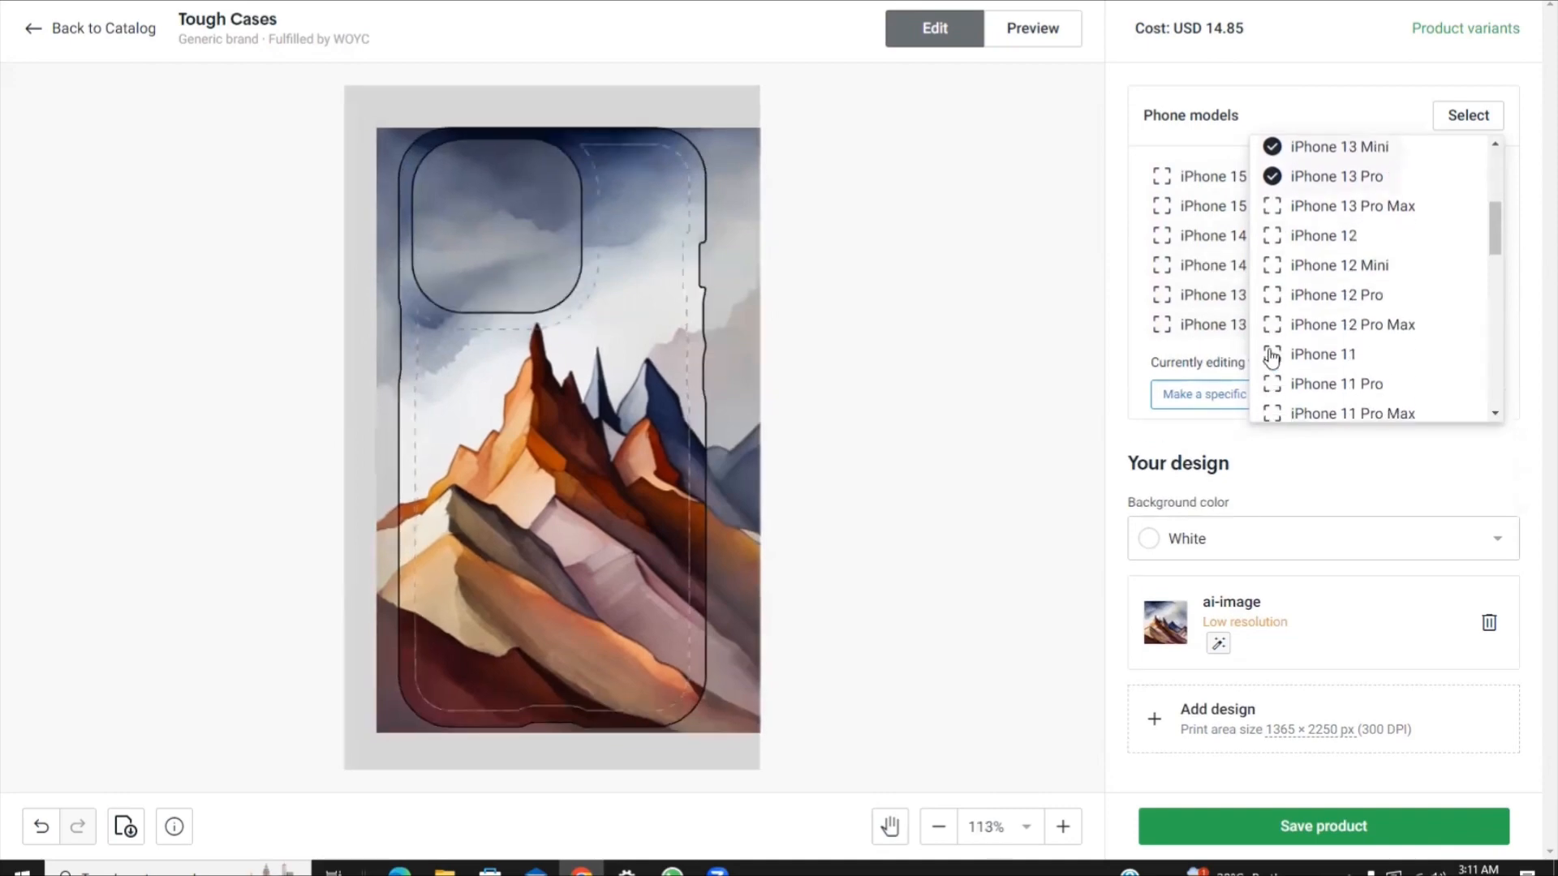
{"action": "left_click", "coordinate": [1271, 233]}
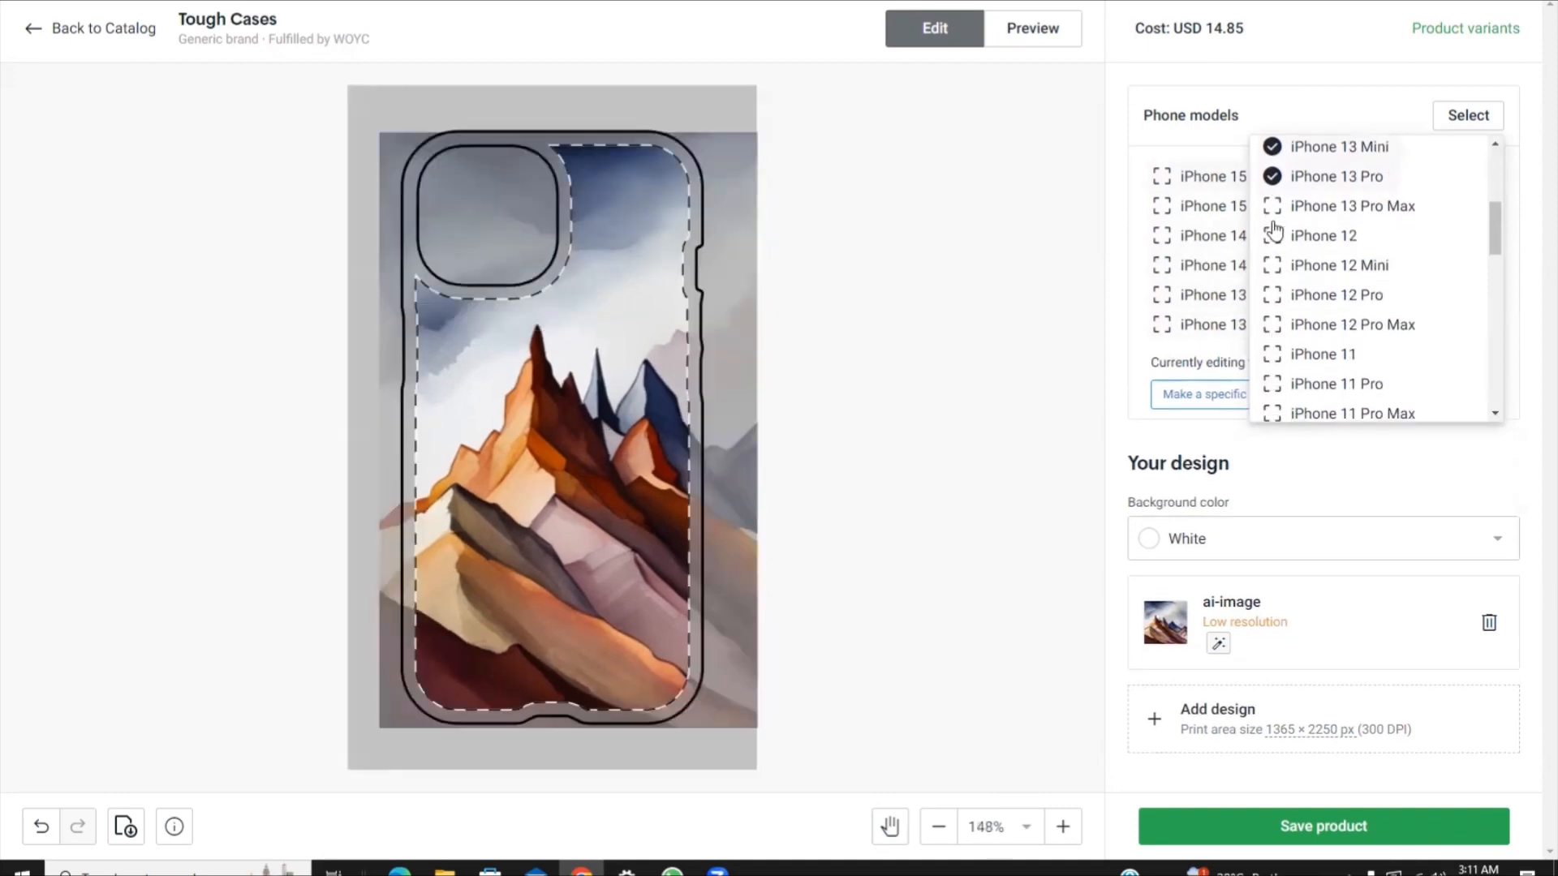
{"action": "left_click", "coordinate": [1273, 207]}
{"action": "left_click", "coordinate": [1272, 265]}
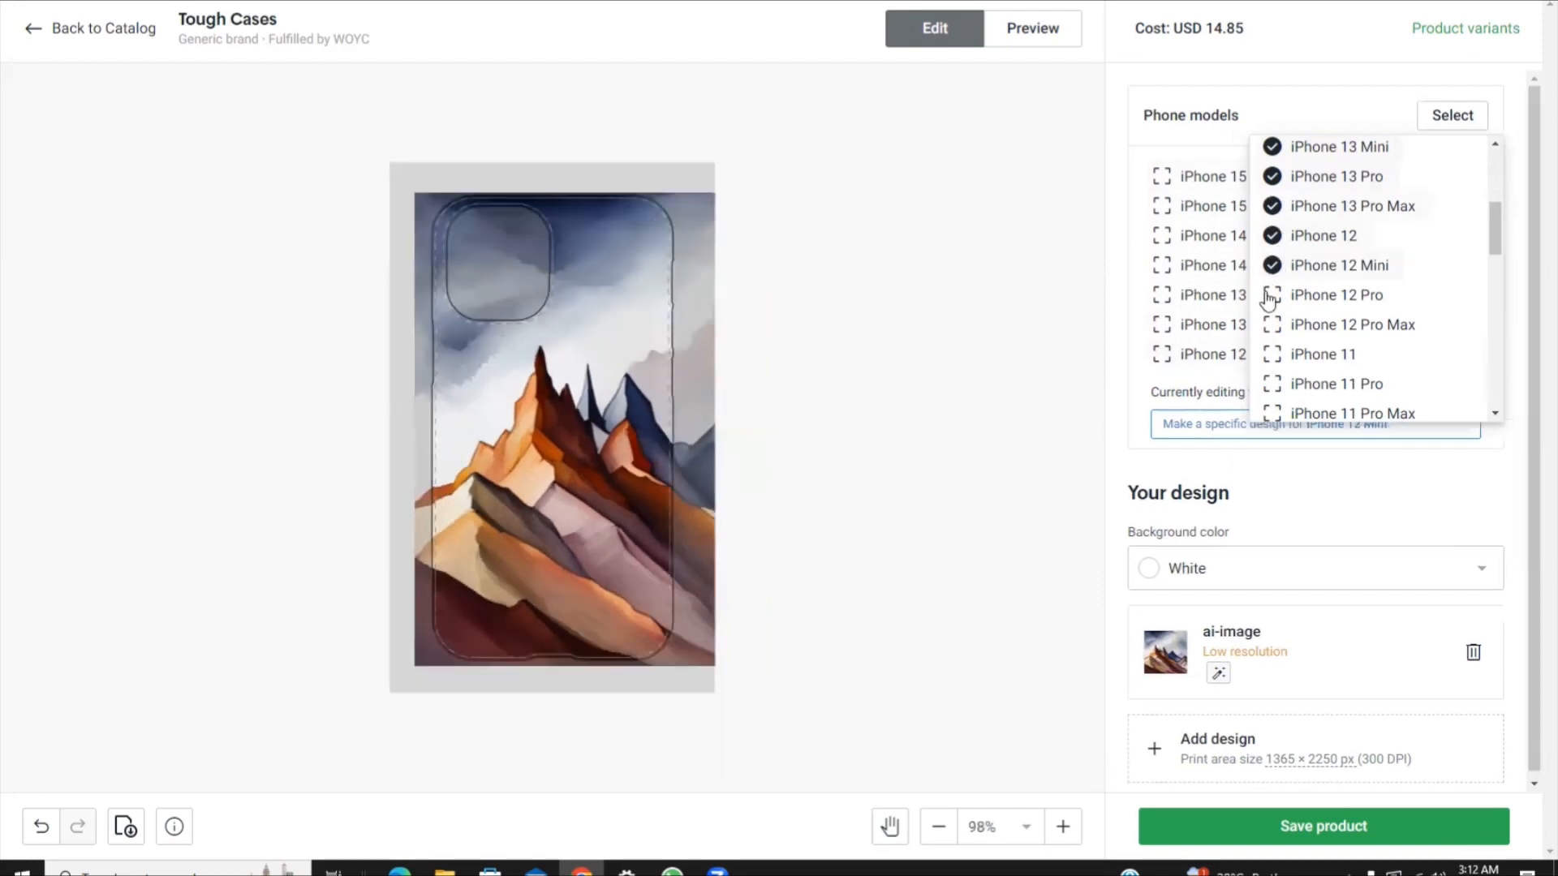
{"action": "left_click", "coordinate": [1269, 298]}
{"action": "left_click", "coordinate": [1274, 327]}
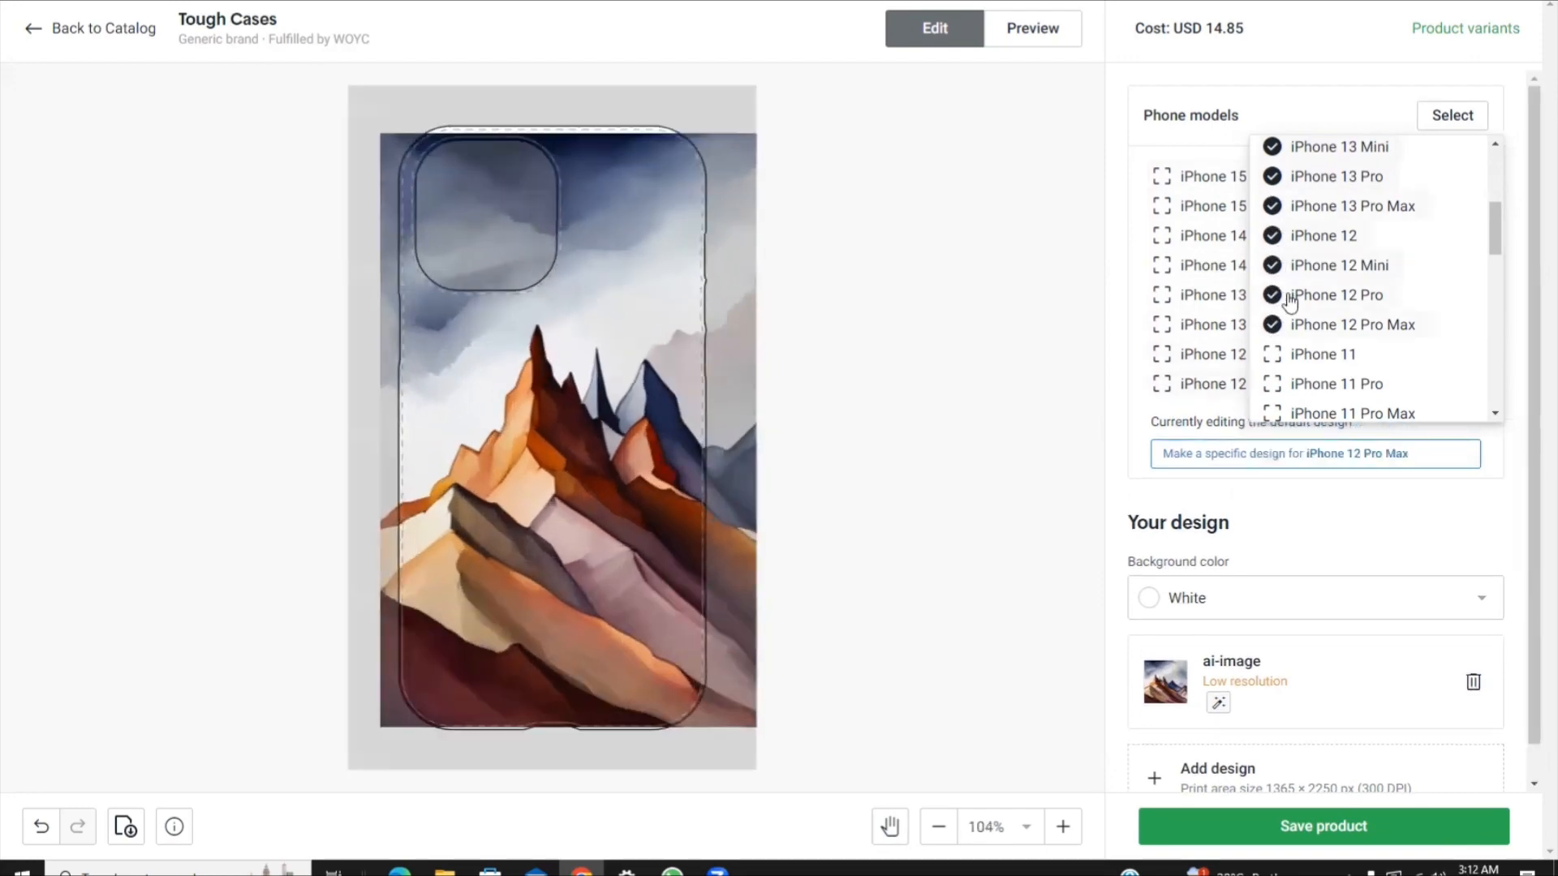
Add the iPhone 11, 11 Pro, 11 Pro Max, X, XR, XS and XS MAX phone models and close the model list.
{"action": "left_click", "coordinate": [1272, 354]}
{"action": "left_click", "coordinate": [1273, 383]}
{"action": "scroll", "coordinate": [1273, 384], "scroll_direction": "down", "scroll_amount": 2}
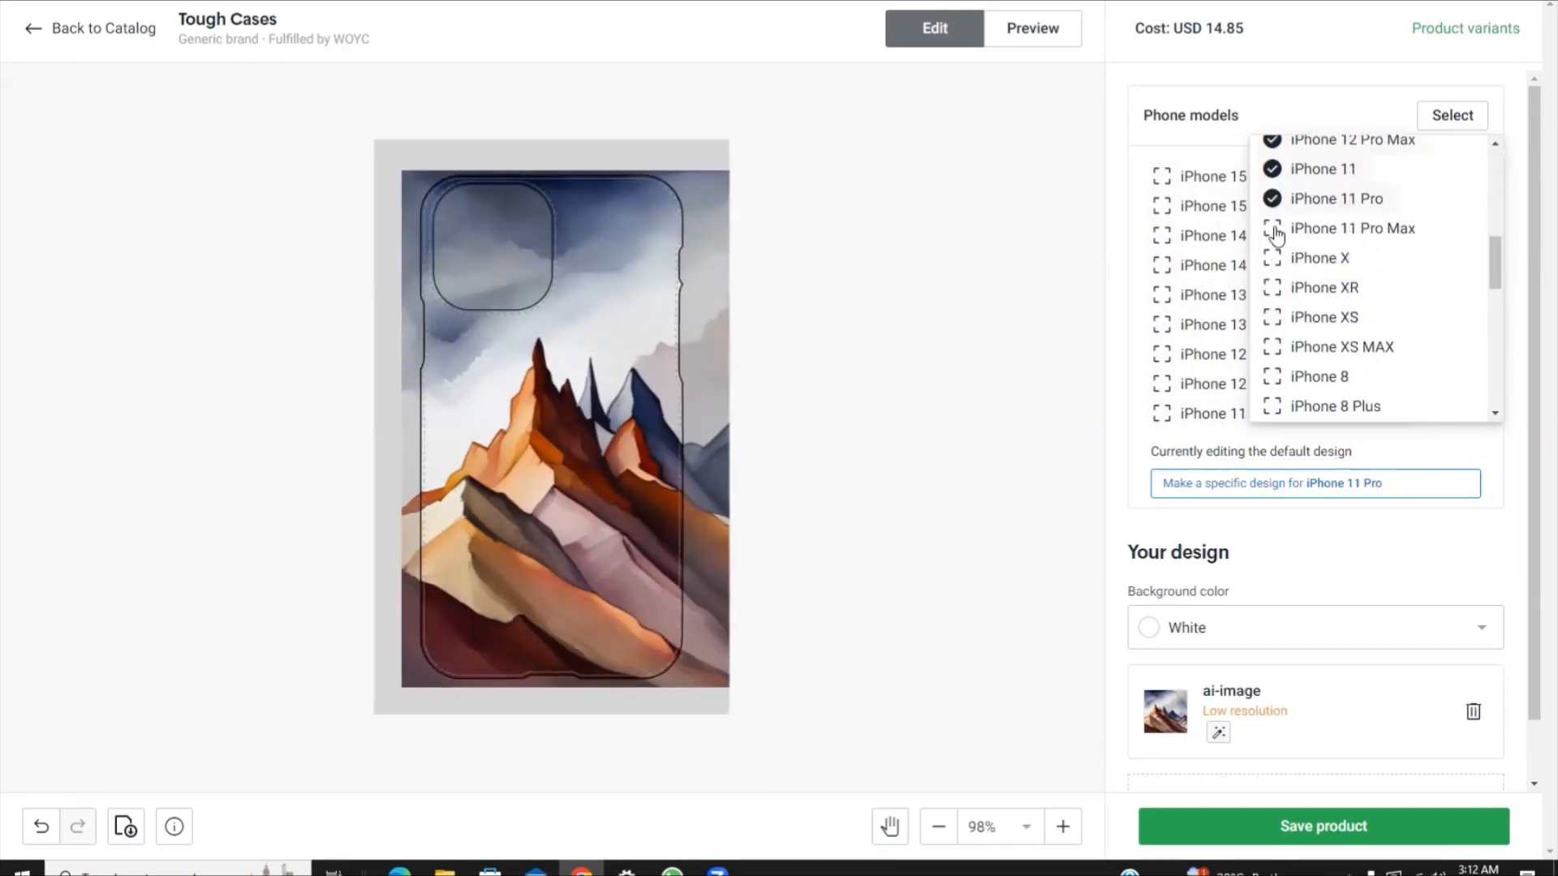
{"action": "left_click", "coordinate": [1274, 232]}
{"action": "left_click", "coordinate": [1283, 258]}
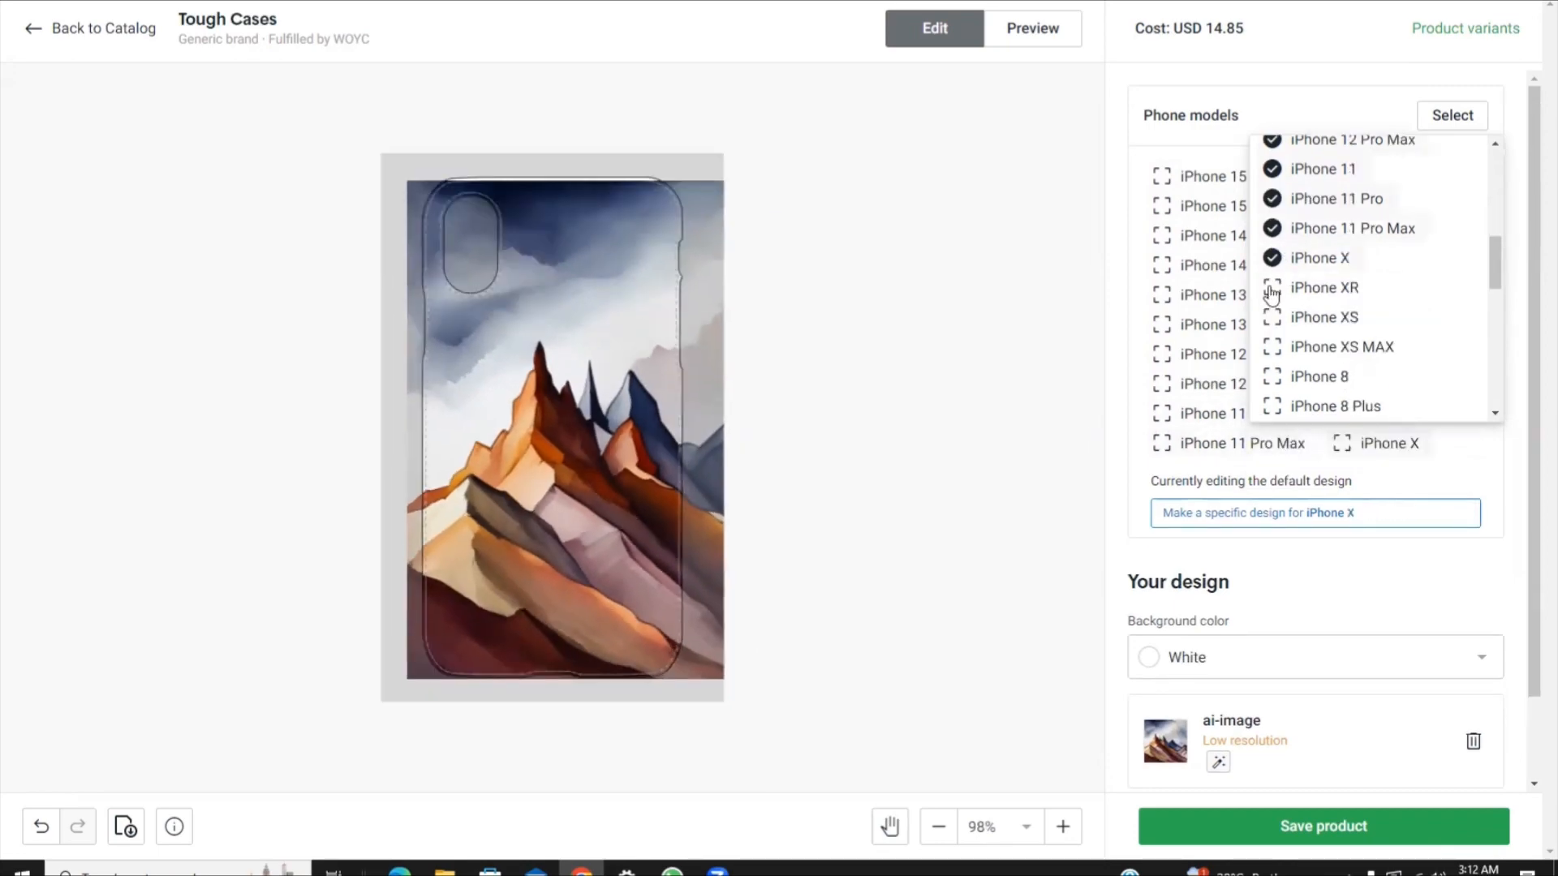
{"action": "left_click", "coordinate": [1280, 292]}
{"action": "left_click", "coordinate": [1272, 324]}
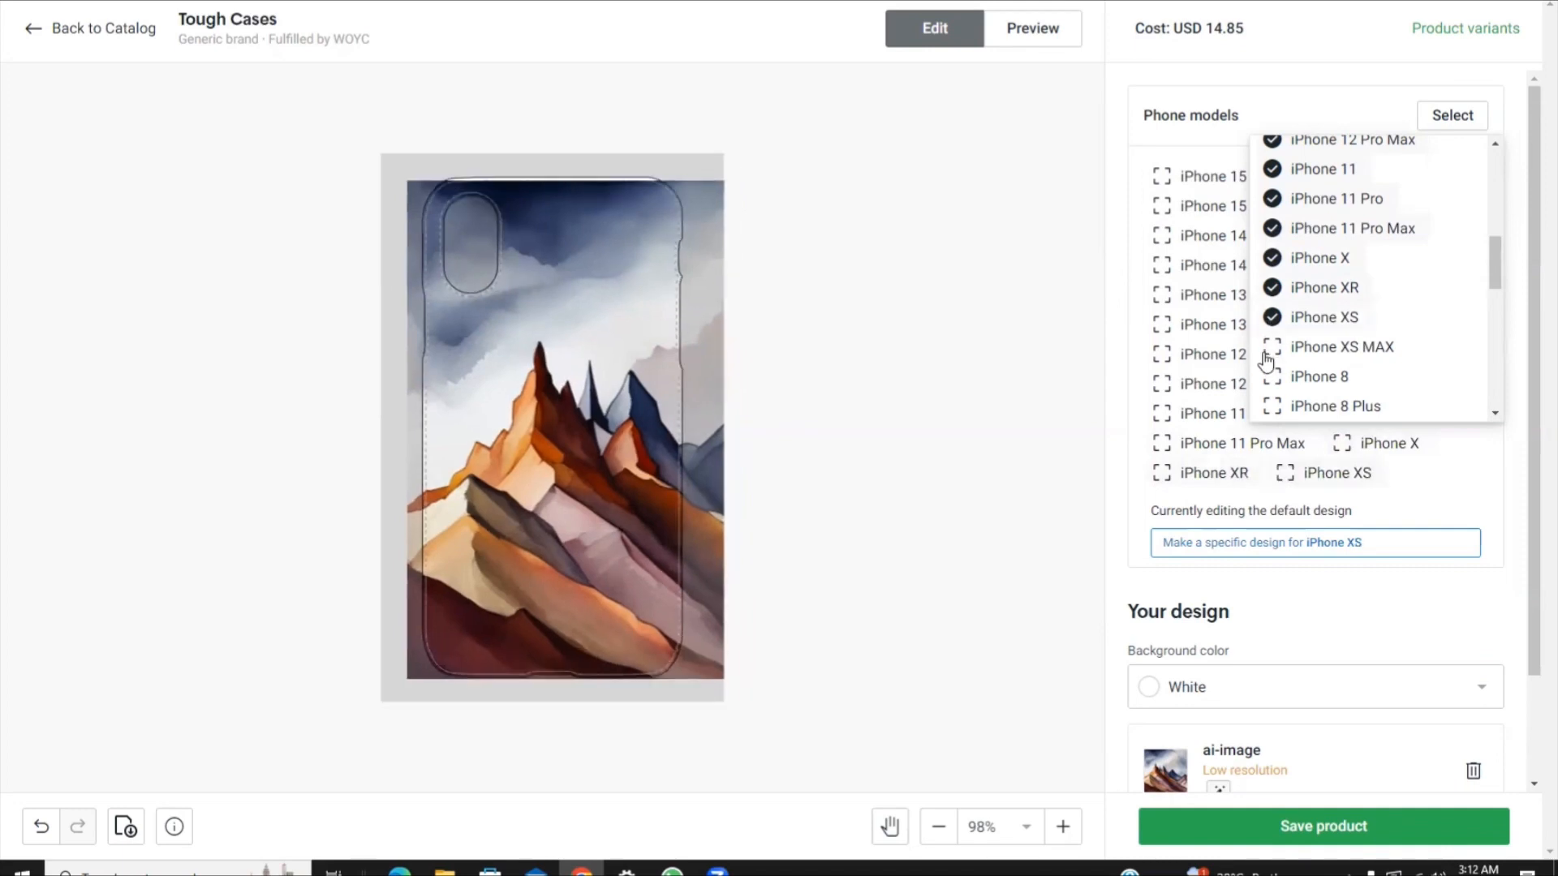
{"action": "left_click", "coordinate": [1271, 349]}
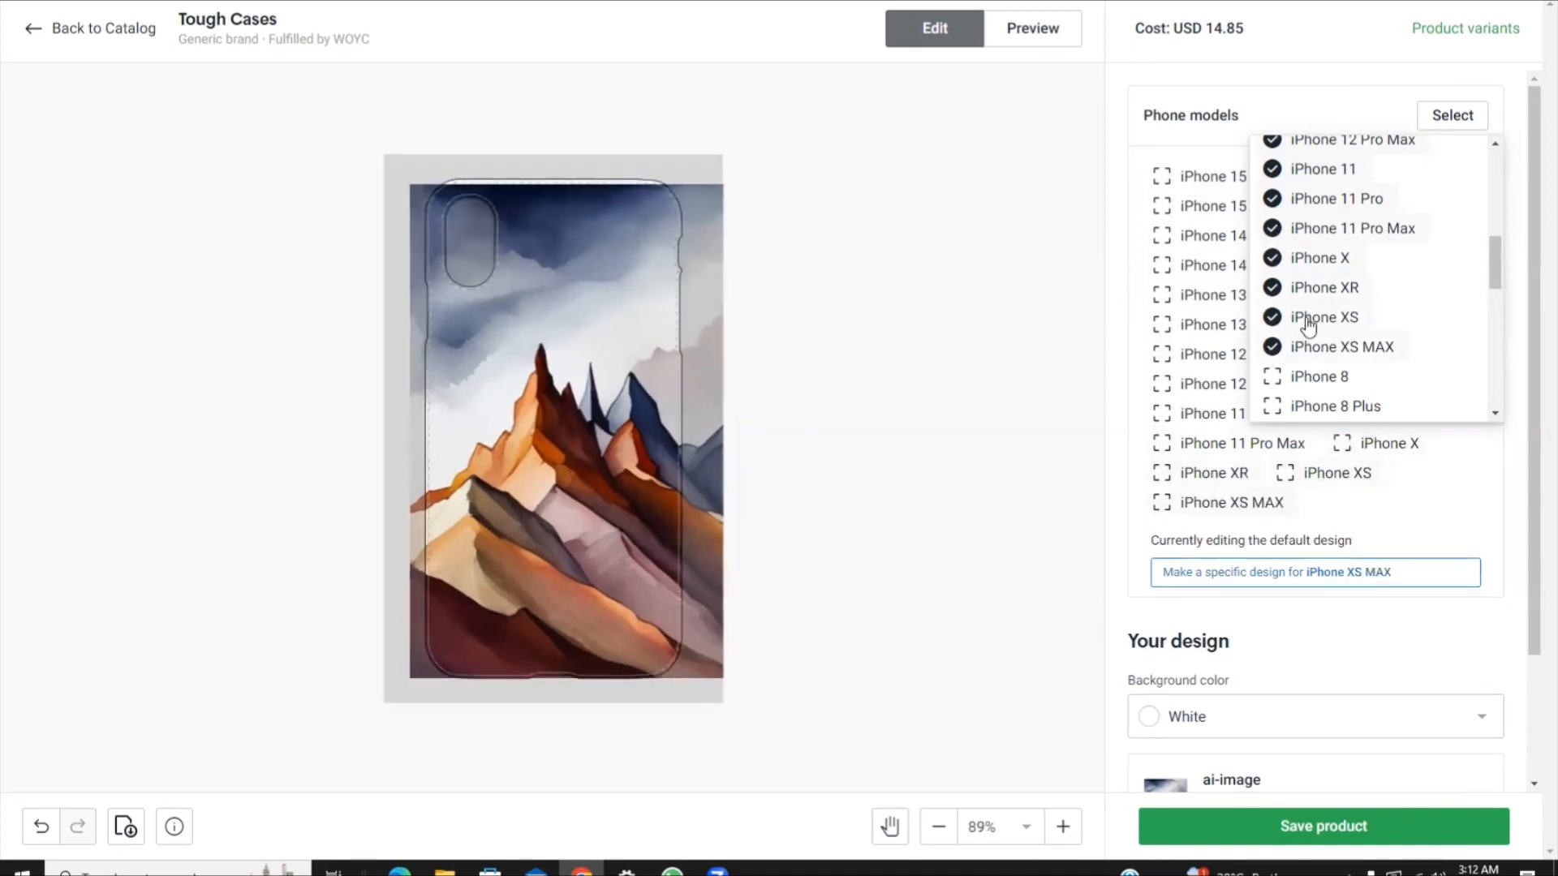
{"action": "scroll", "coordinate": [1338, 294], "scroll_direction": "up", "scroll_amount": 3}
{"action": "key", "text": "Escape"}
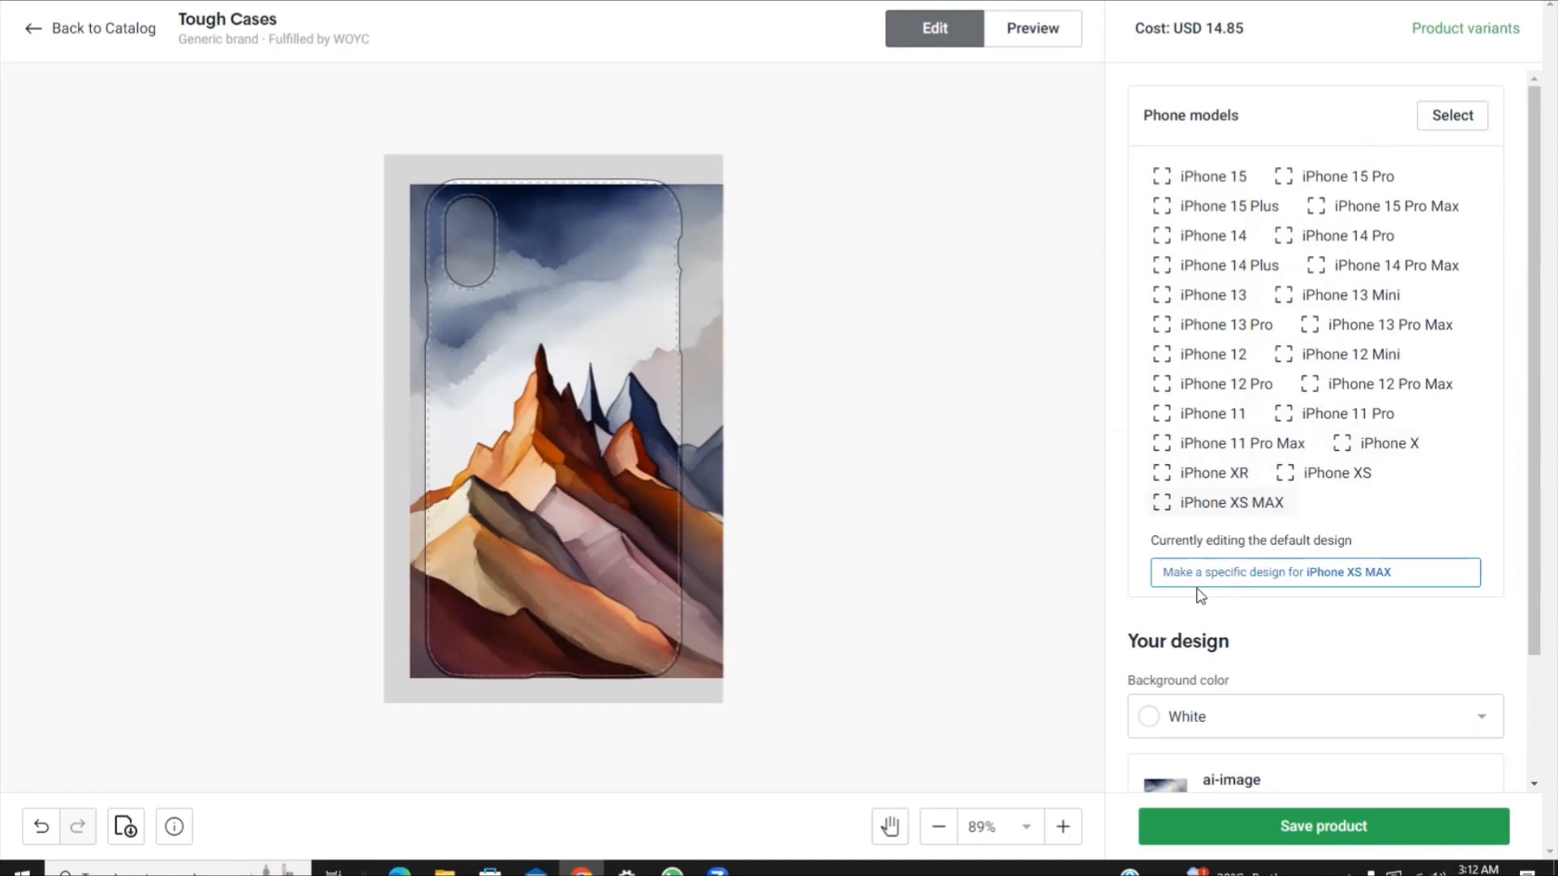
Nudge the mountain image slightly left, enlarge it upward to about 6.44 in square to cover the iPhone XS MAX outline, and save the product.
{"action": "scroll", "coordinate": [1291, 584], "scroll_direction": "down", "scroll_amount": 2}
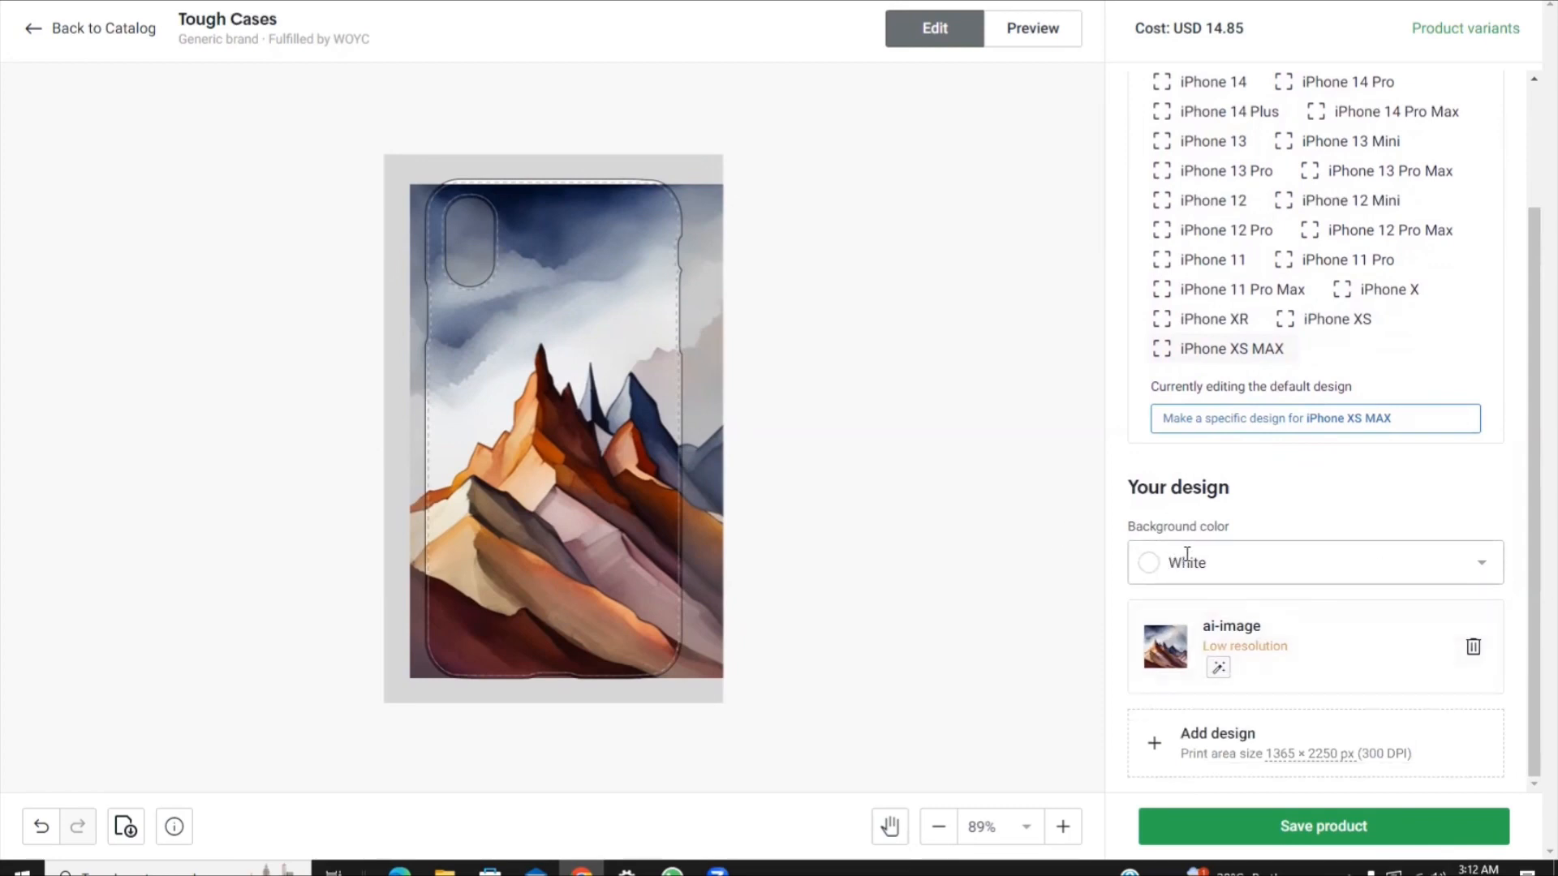
{"action": "left_click", "coordinate": [709, 238]}
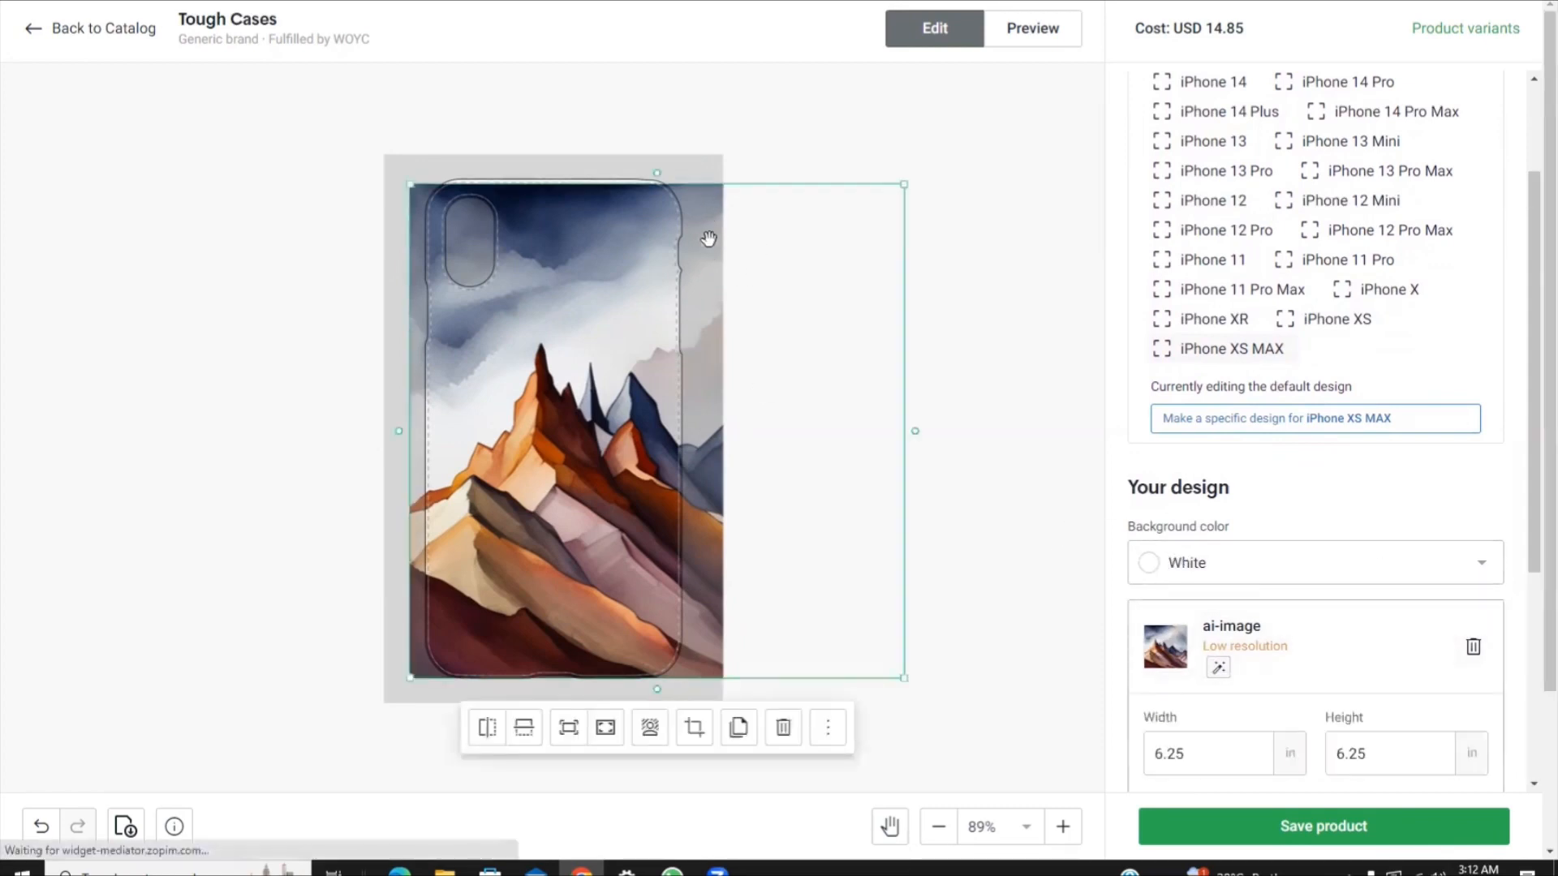
{"action": "left_click_drag", "start_coordinate": [709, 238], "coordinate": [702, 233]}
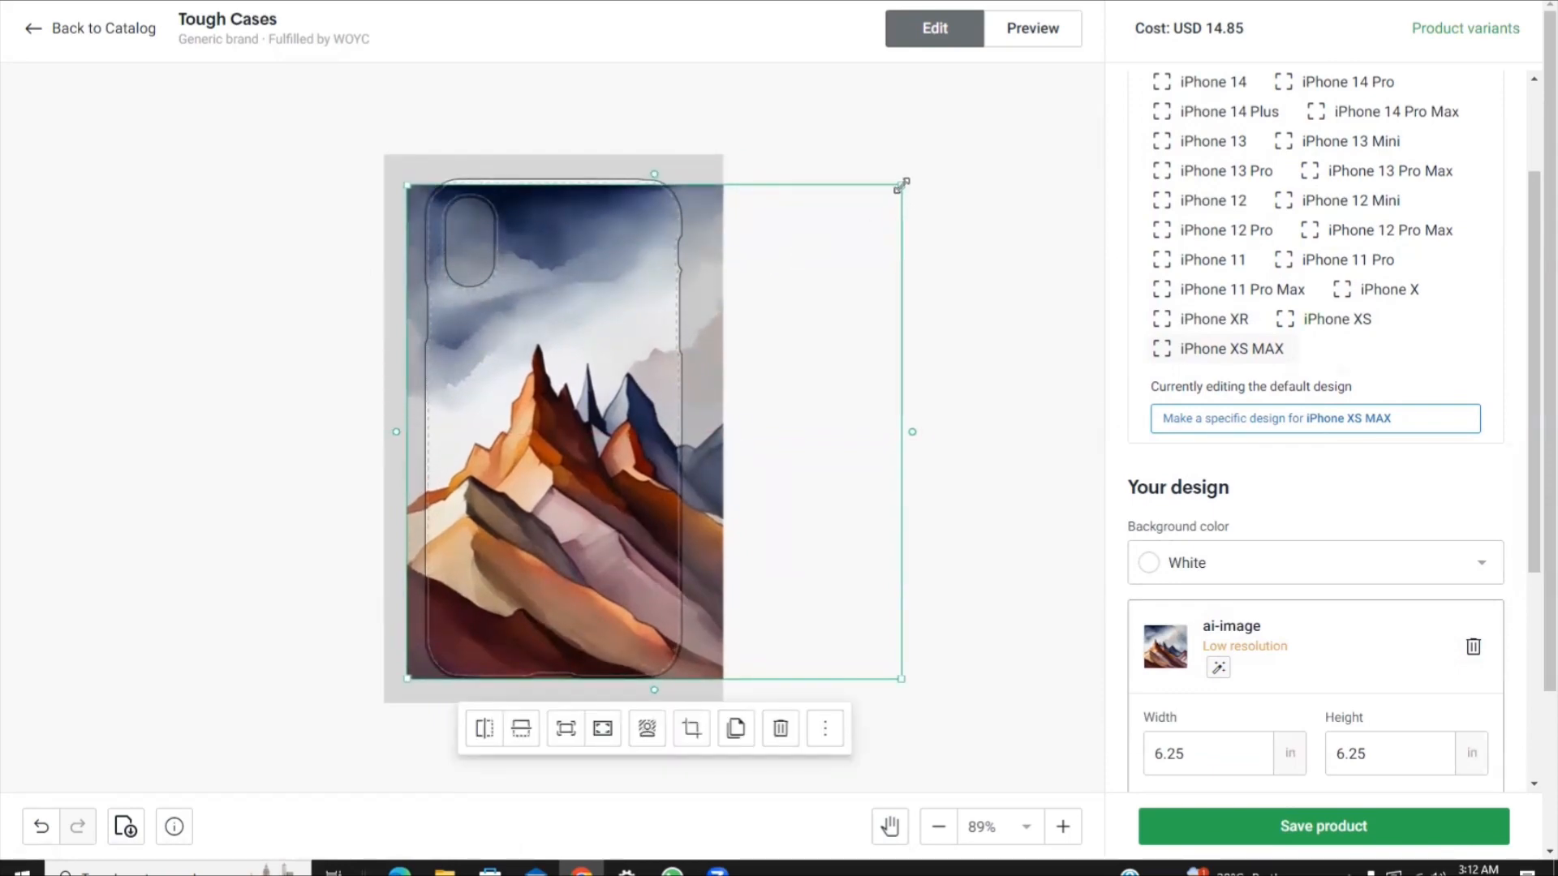
{"action": "left_click_drag", "start_coordinate": [904, 178], "coordinate": [916, 170]}
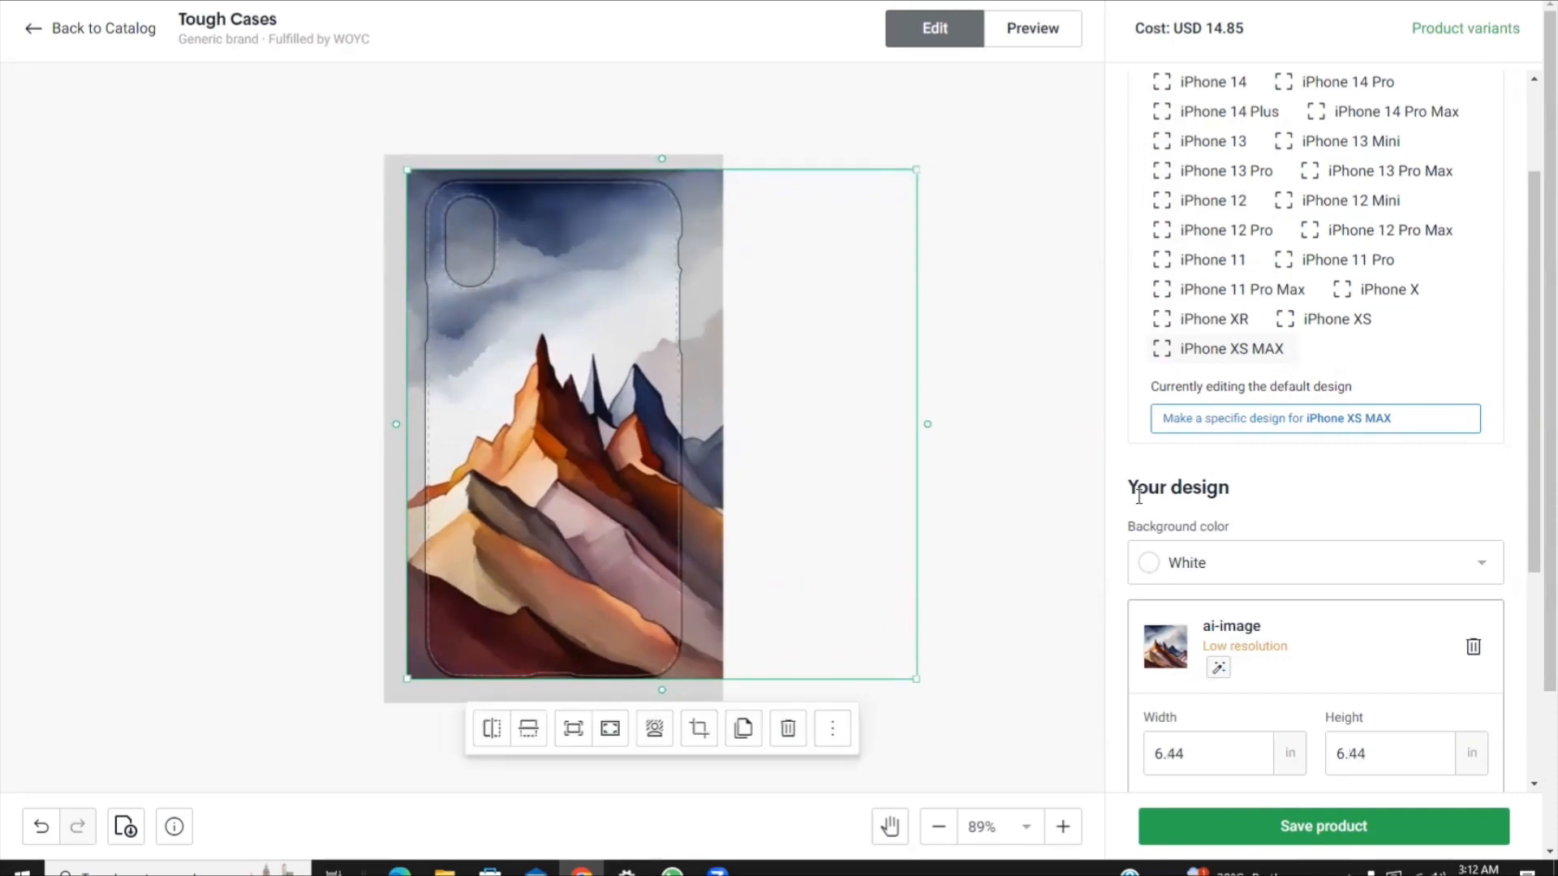
{"action": "left_click", "coordinate": [995, 516]}
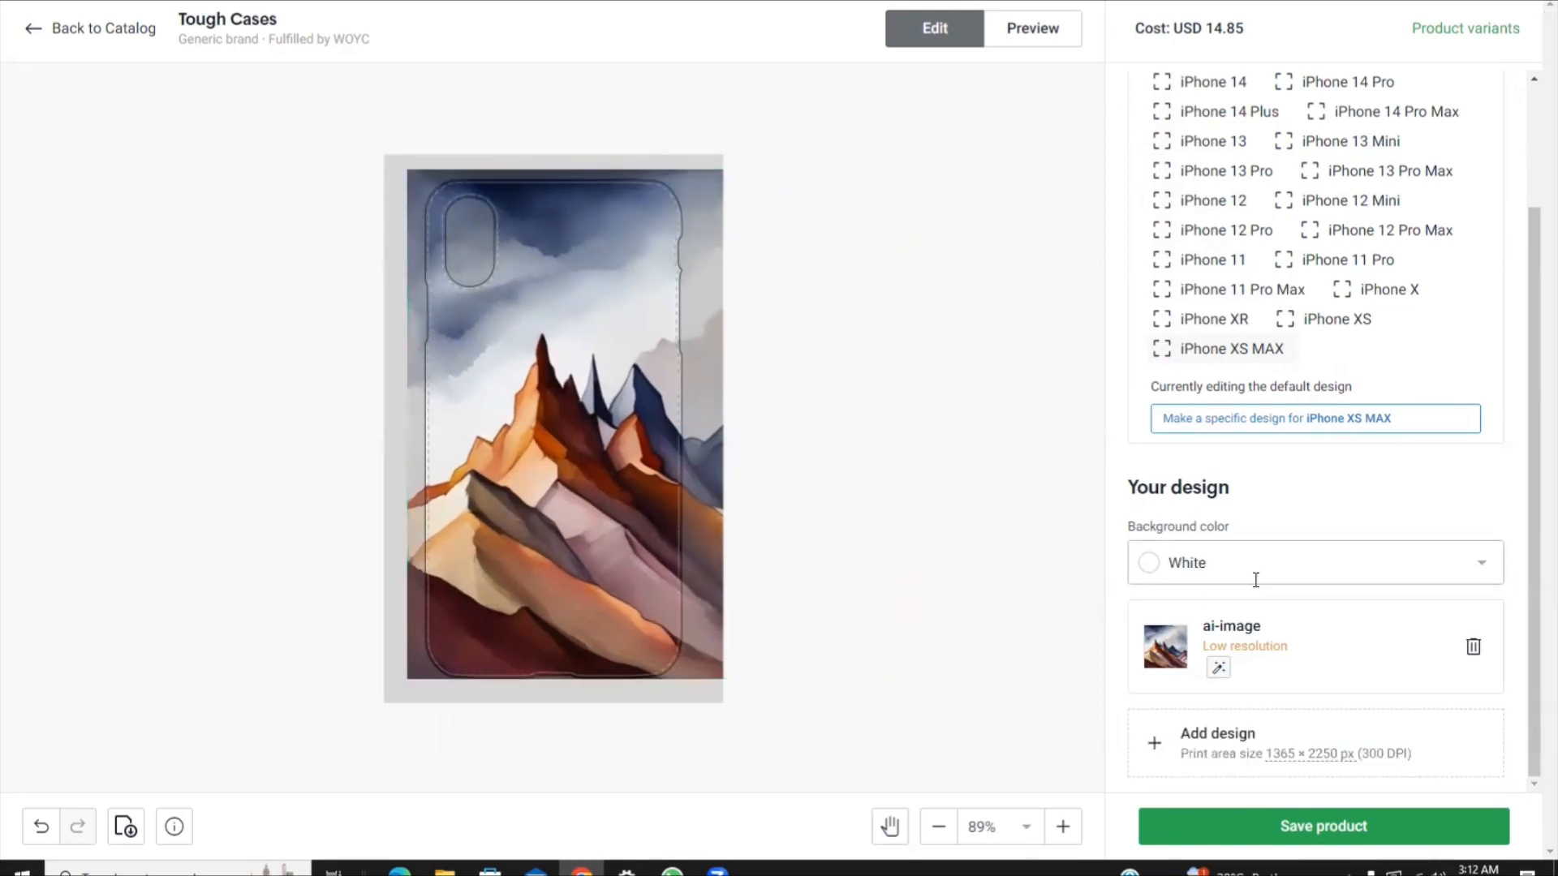
{"action": "left_click", "coordinate": [1308, 827]}
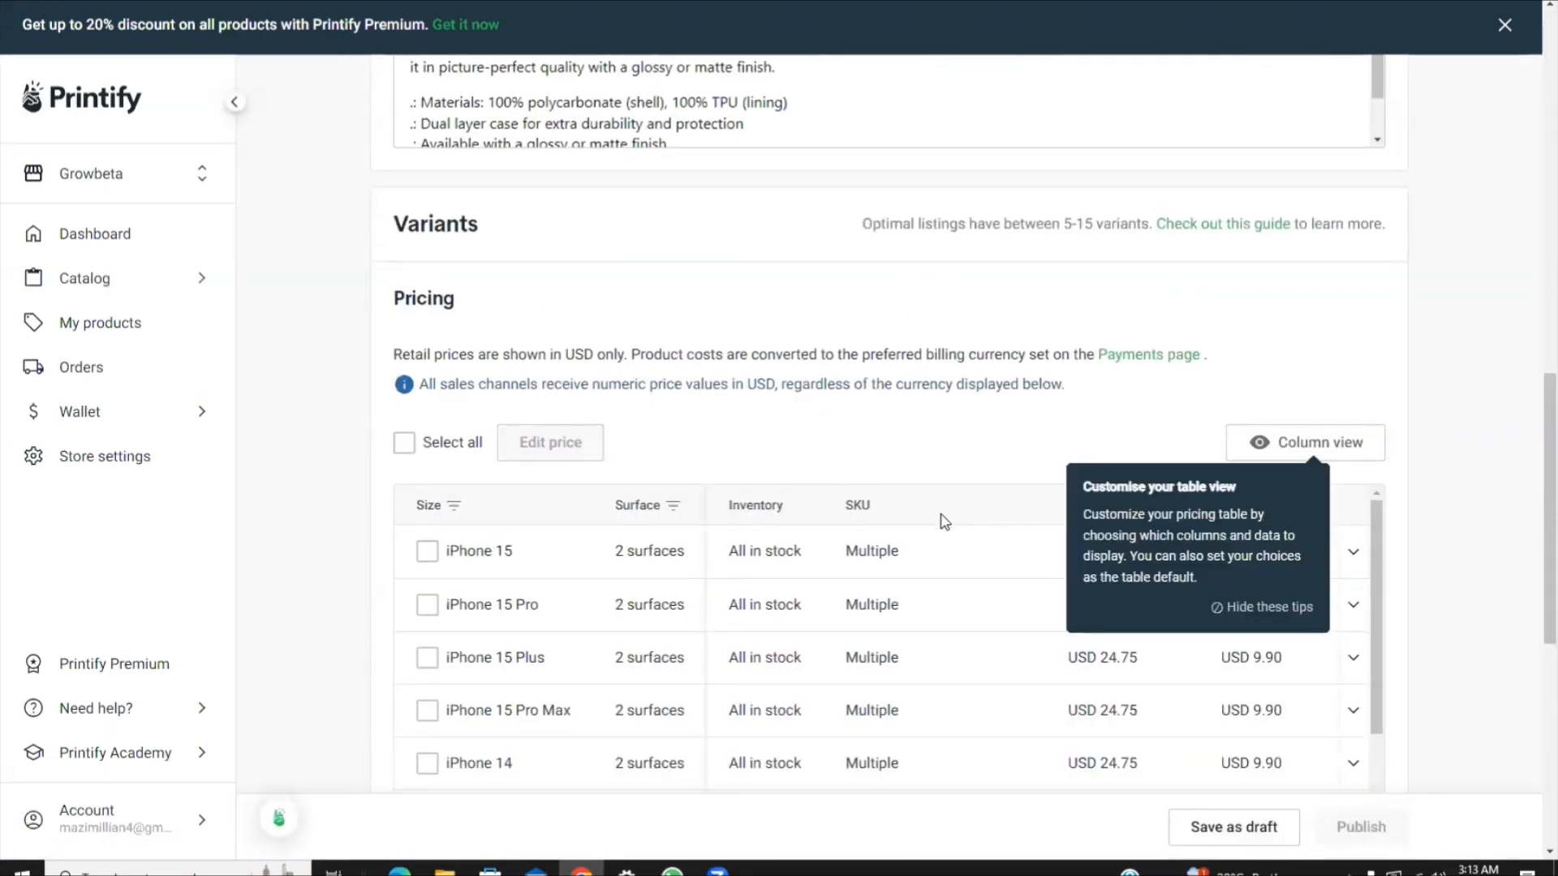
Compare the title image mockups for the phone sizes from iPhone 15 through iPhone 14 Pro.
{"action": "scroll", "coordinate": [923, 375], "scroll_direction": "up", "scroll_amount": 15}
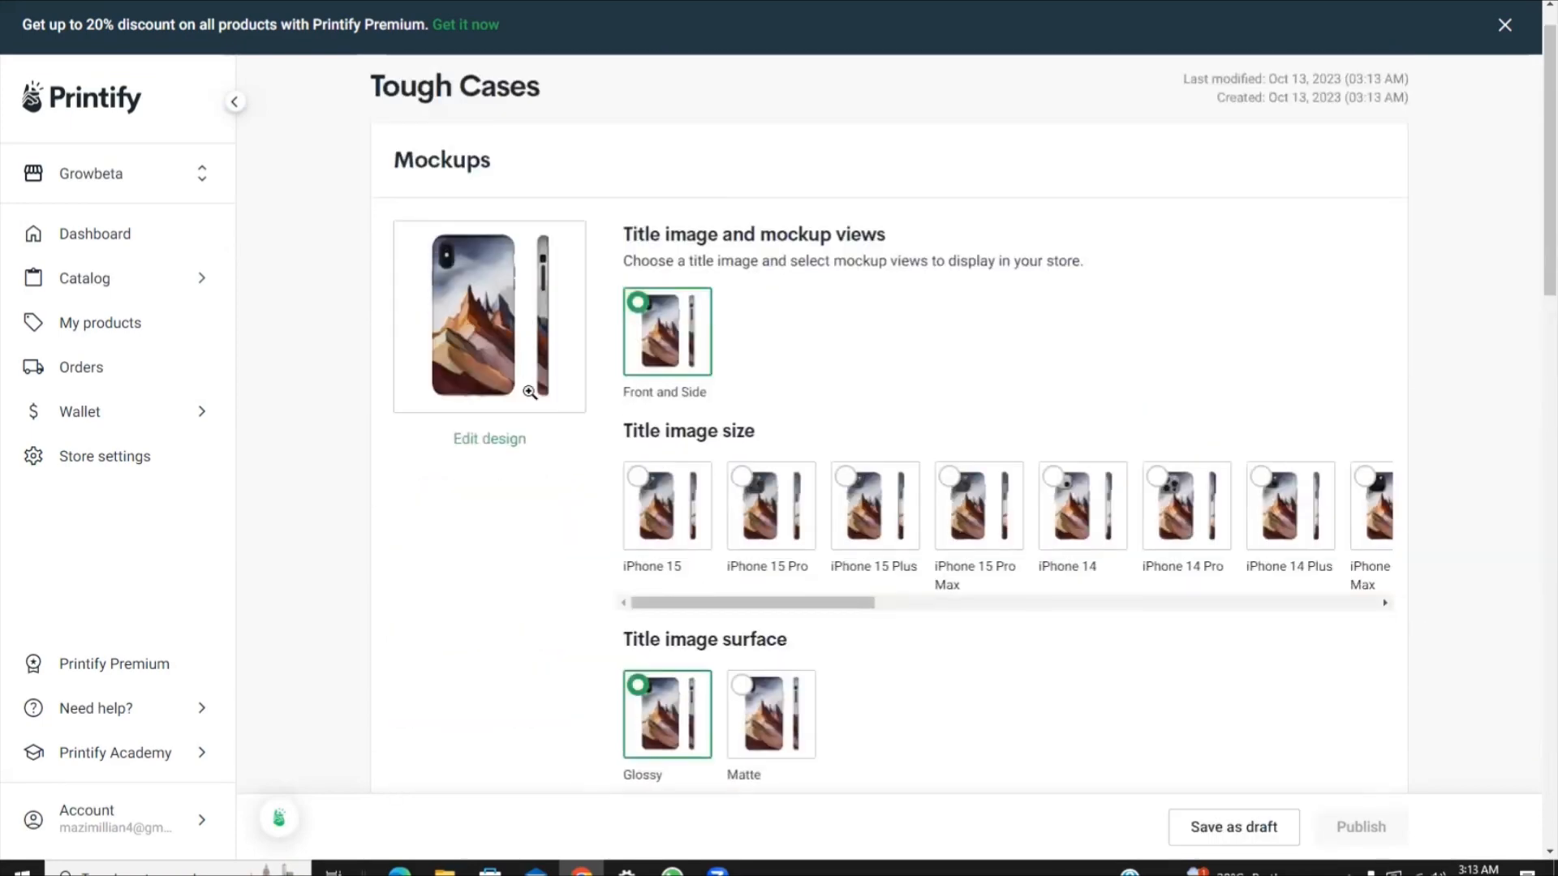
{"action": "left_click", "coordinate": [667, 492]}
{"action": "left_click", "coordinate": [742, 501]}
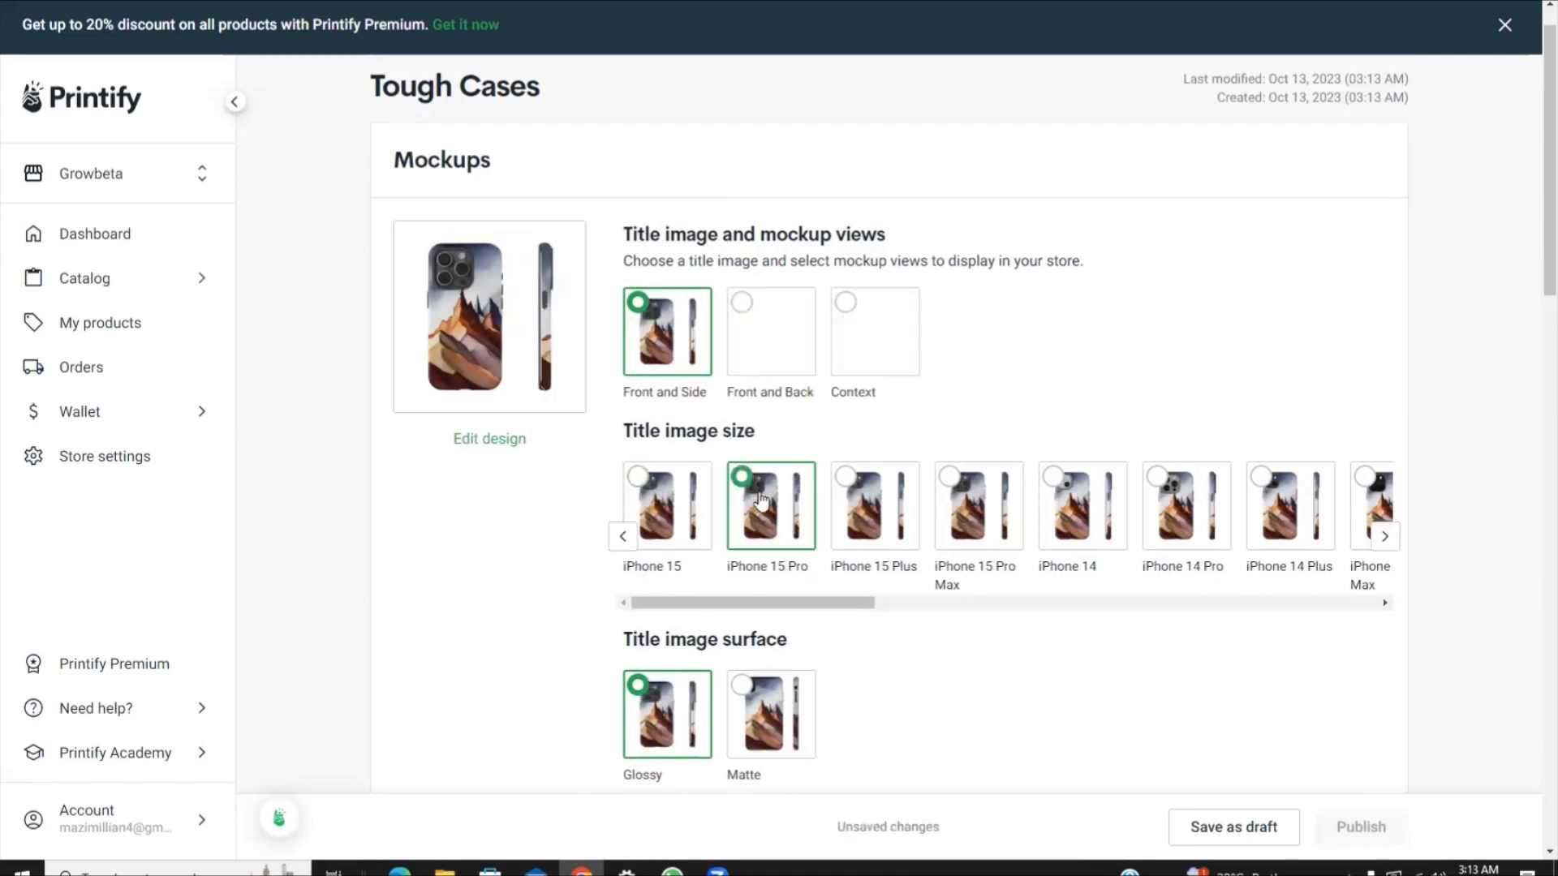
{"action": "left_click", "coordinate": [880, 511]}
{"action": "left_click", "coordinate": [947, 520]}
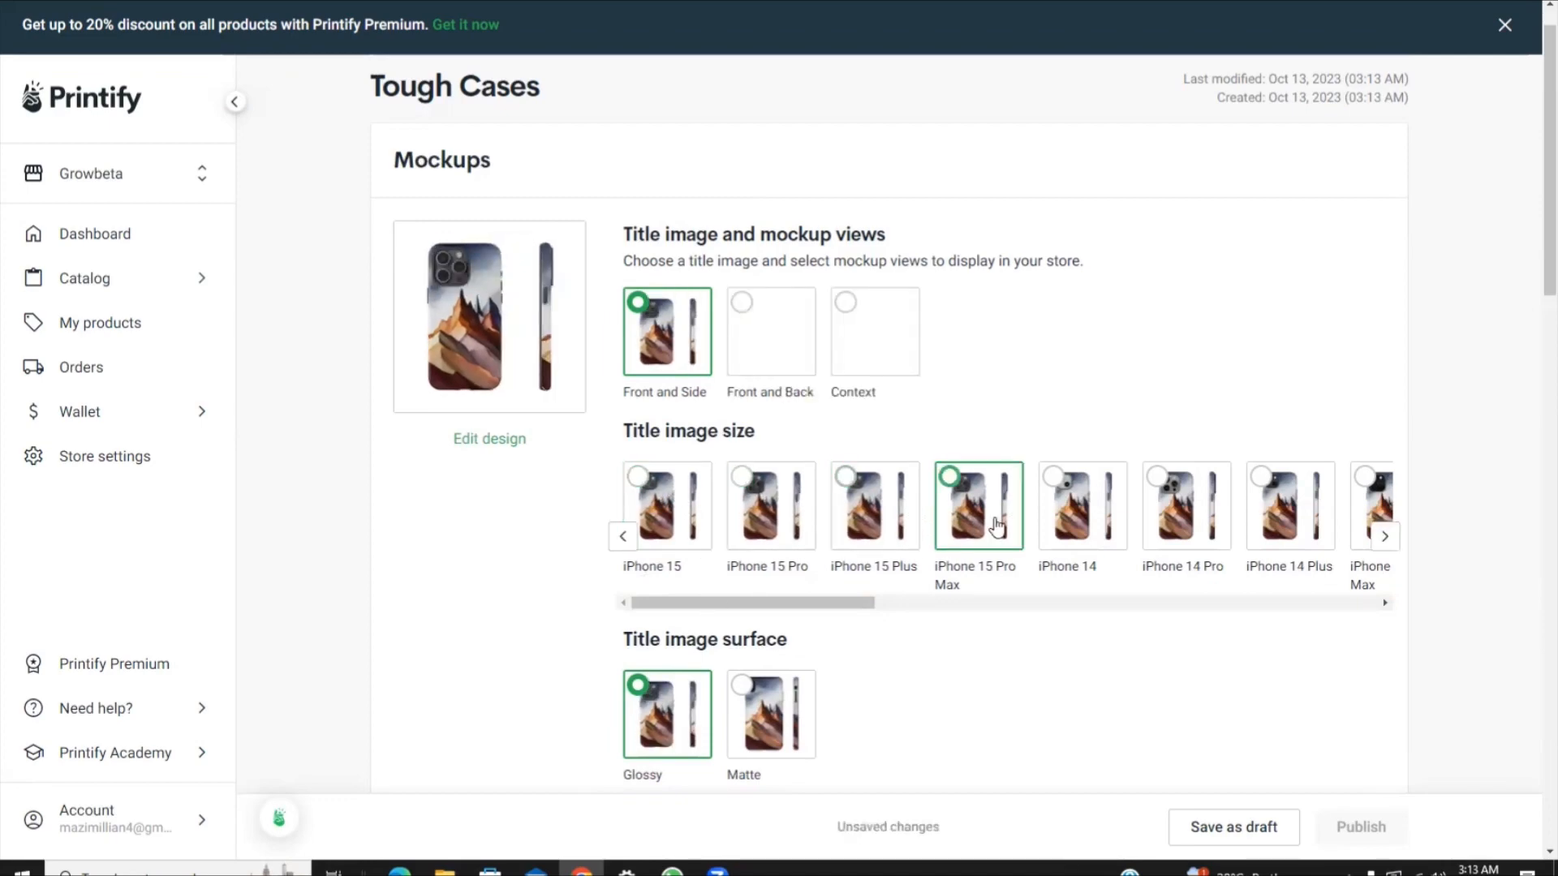
{"action": "left_click", "coordinate": [1067, 537]}
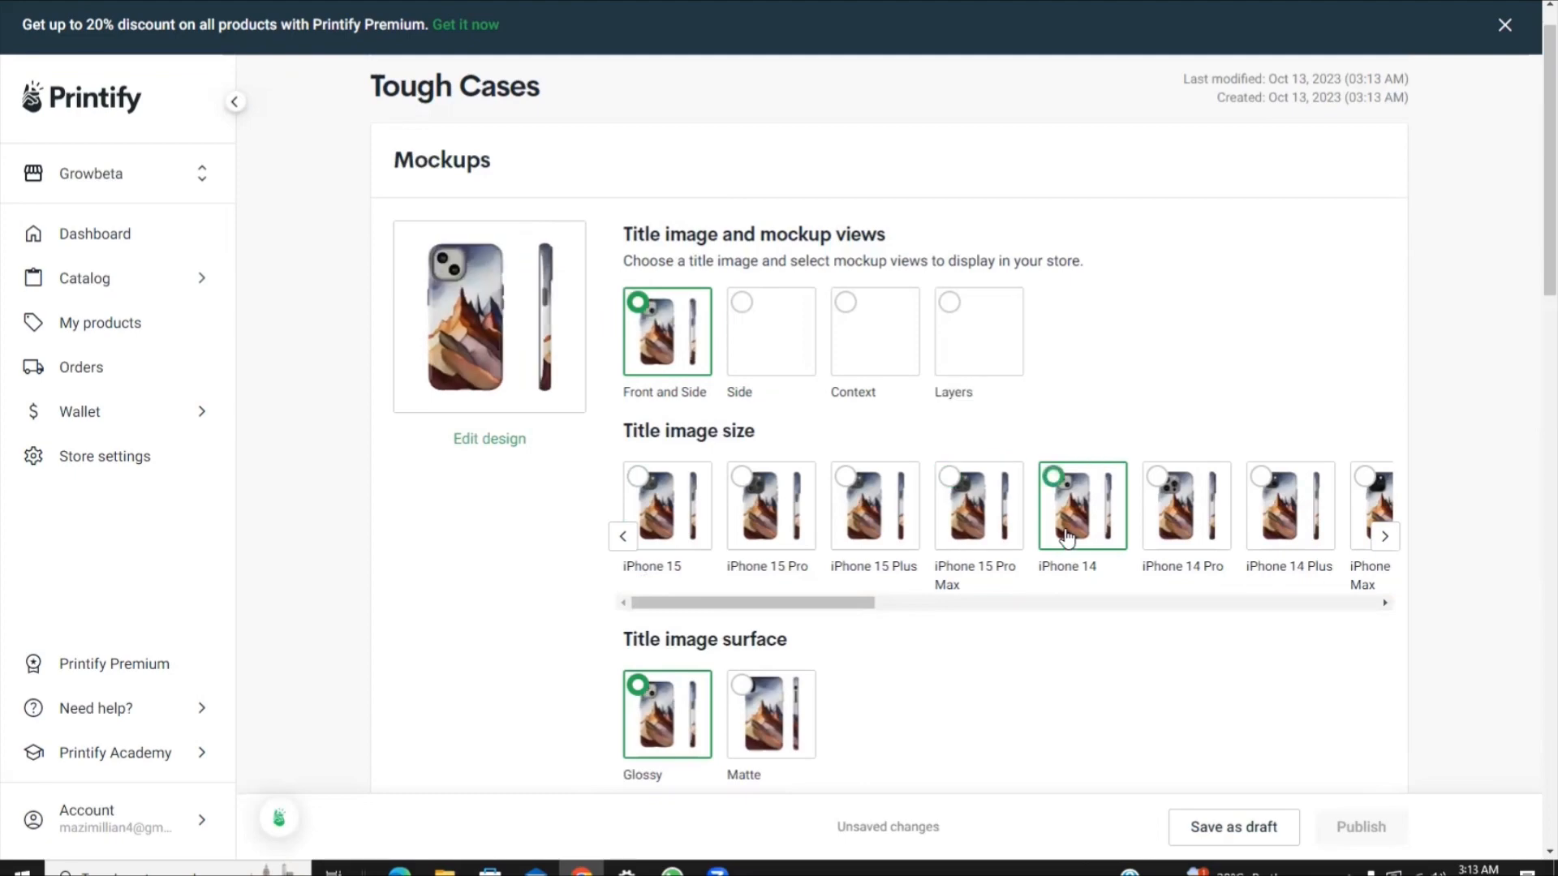
{"action": "left_click", "coordinate": [1158, 527]}
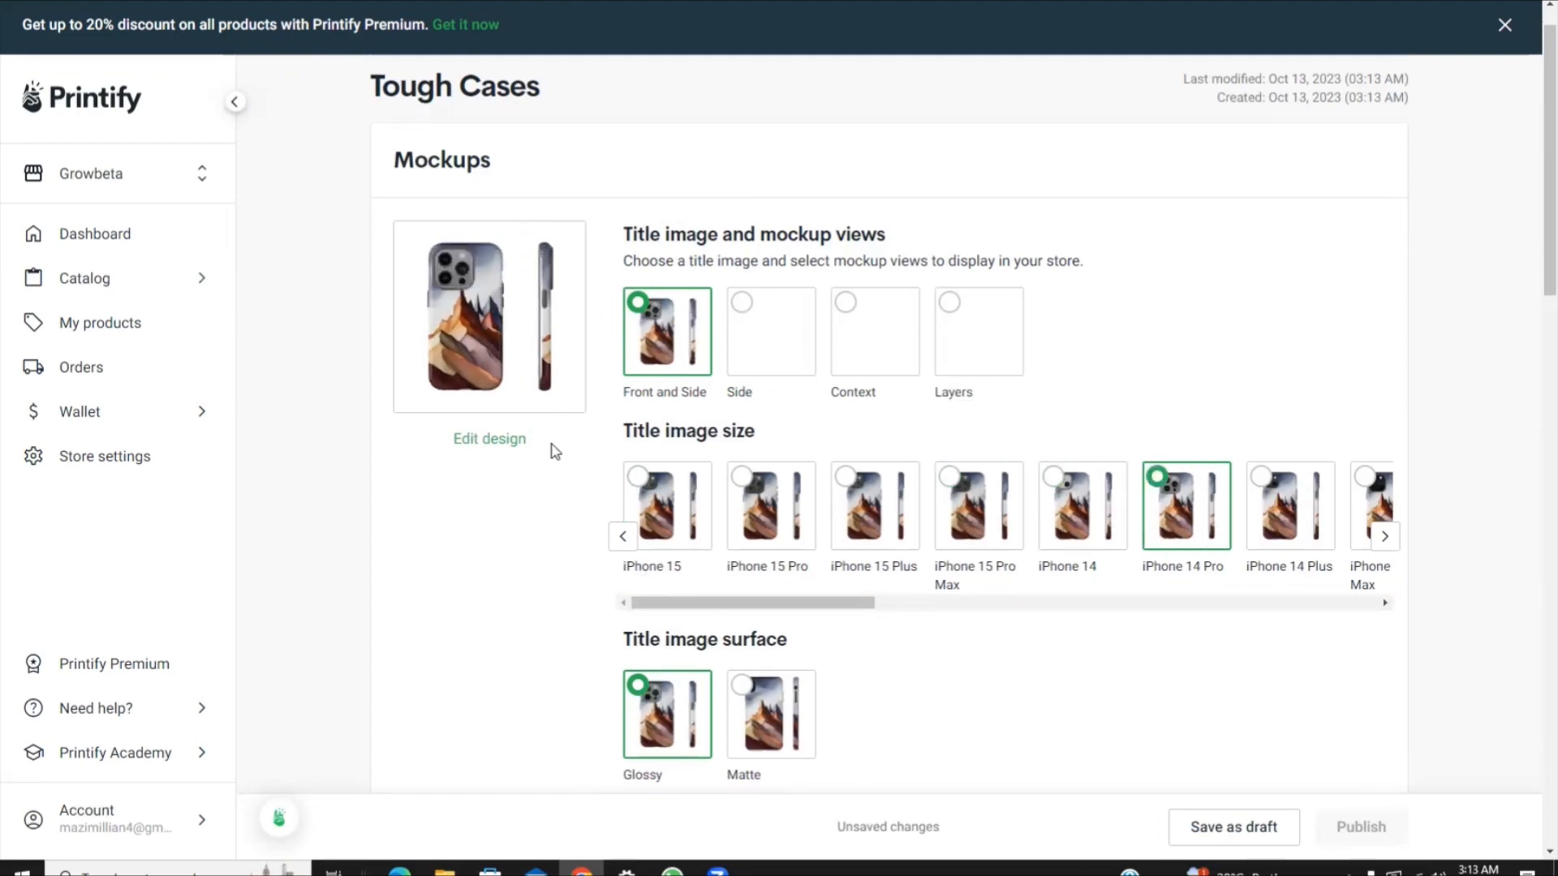
Look over the surface options and listing details, and inspect the enlarged iPhone 14 Pro mockup.
{"action": "scroll", "coordinate": [906, 673], "scroll_direction": "down", "scroll_amount": 2}
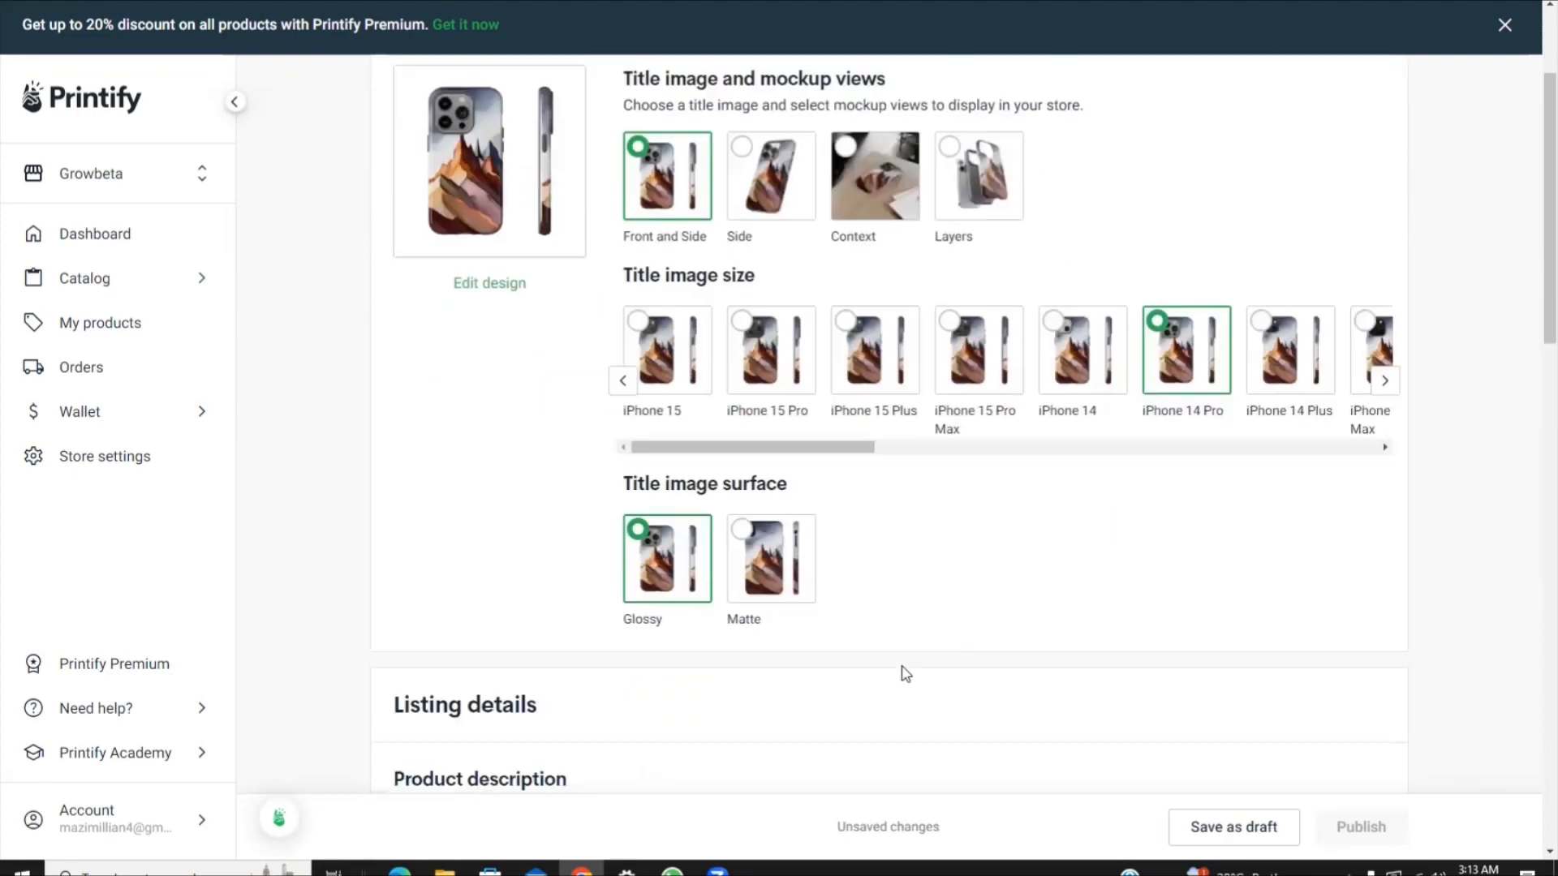
{"action": "scroll", "coordinate": [901, 672], "scroll_direction": "down", "scroll_amount": 5}
{"action": "scroll", "coordinate": [879, 654], "scroll_direction": "down", "scroll_amount": 1}
{"action": "scroll", "coordinate": [877, 625], "scroll_direction": "up", "scroll_amount": 1}
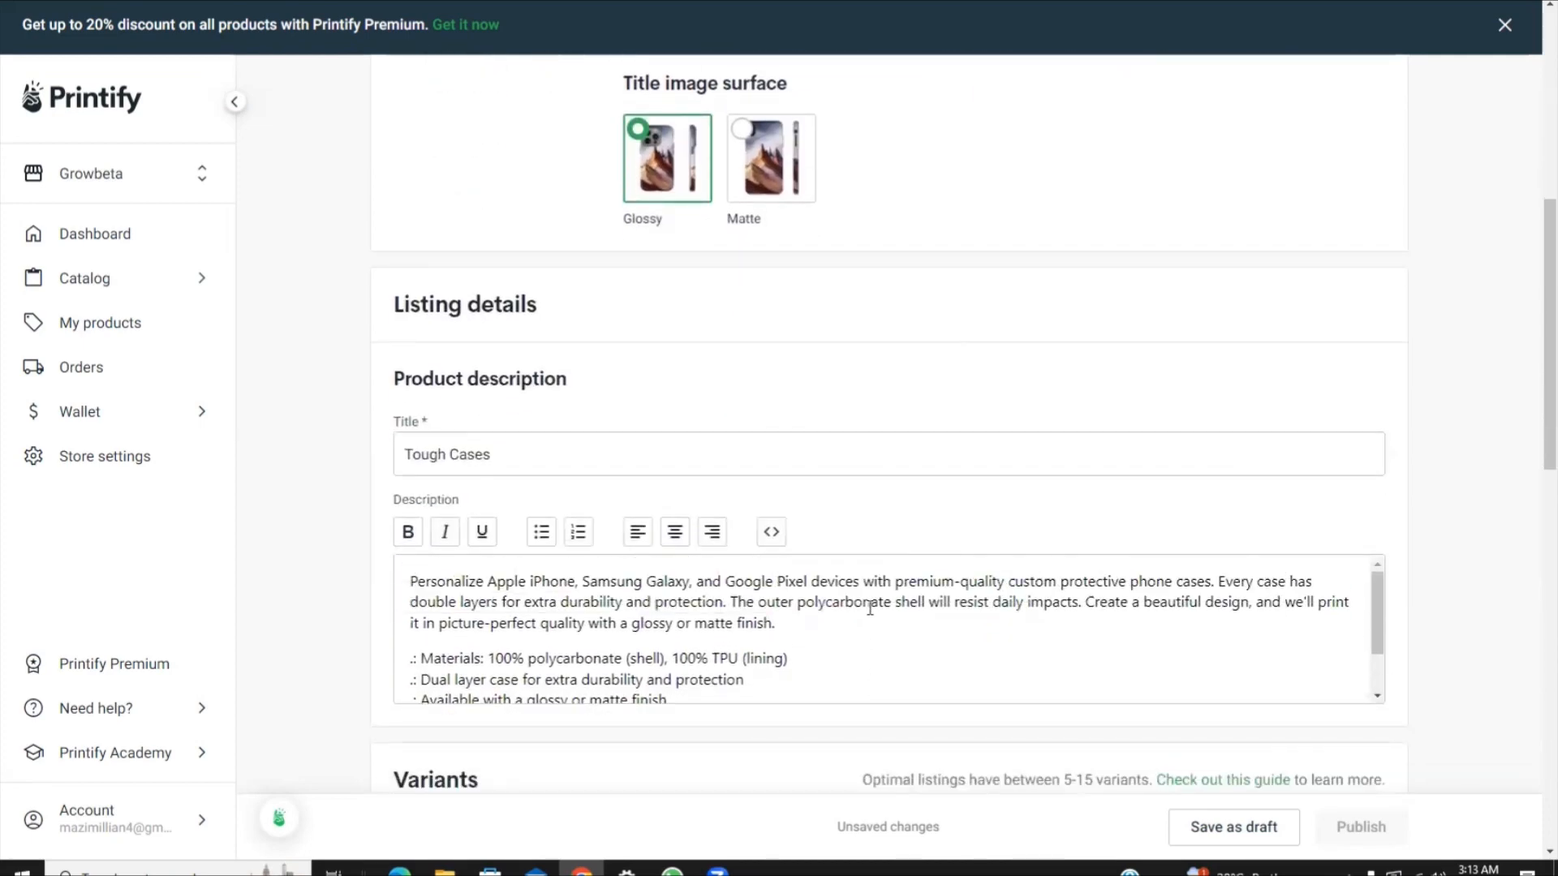
{"action": "scroll", "coordinate": [1193, 426], "scroll_direction": "up", "scroll_amount": 7}
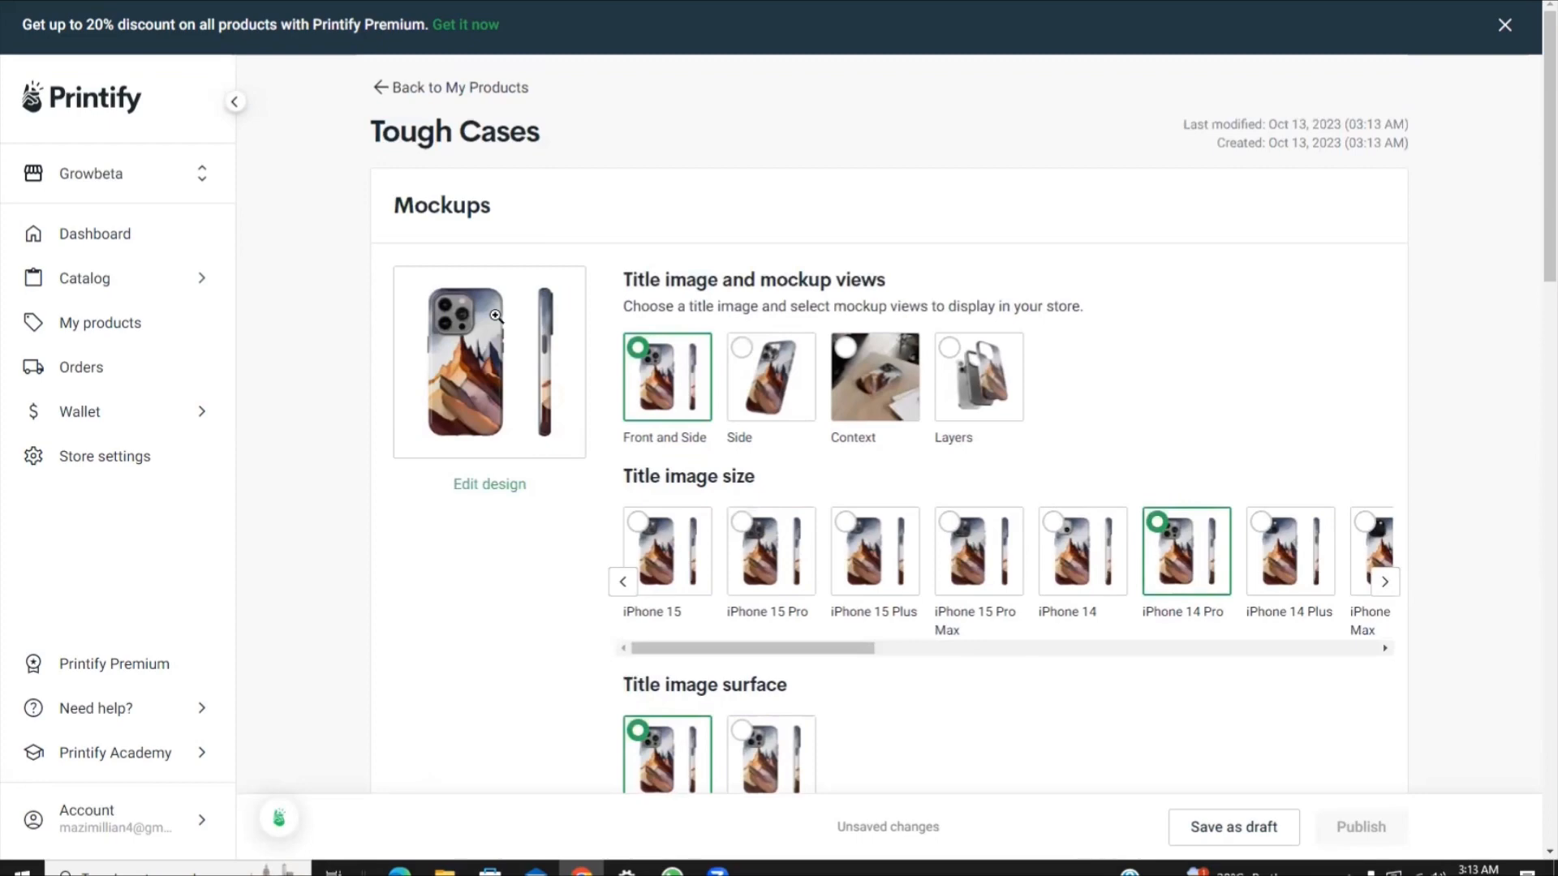
{"action": "left_click", "coordinate": [473, 347]}
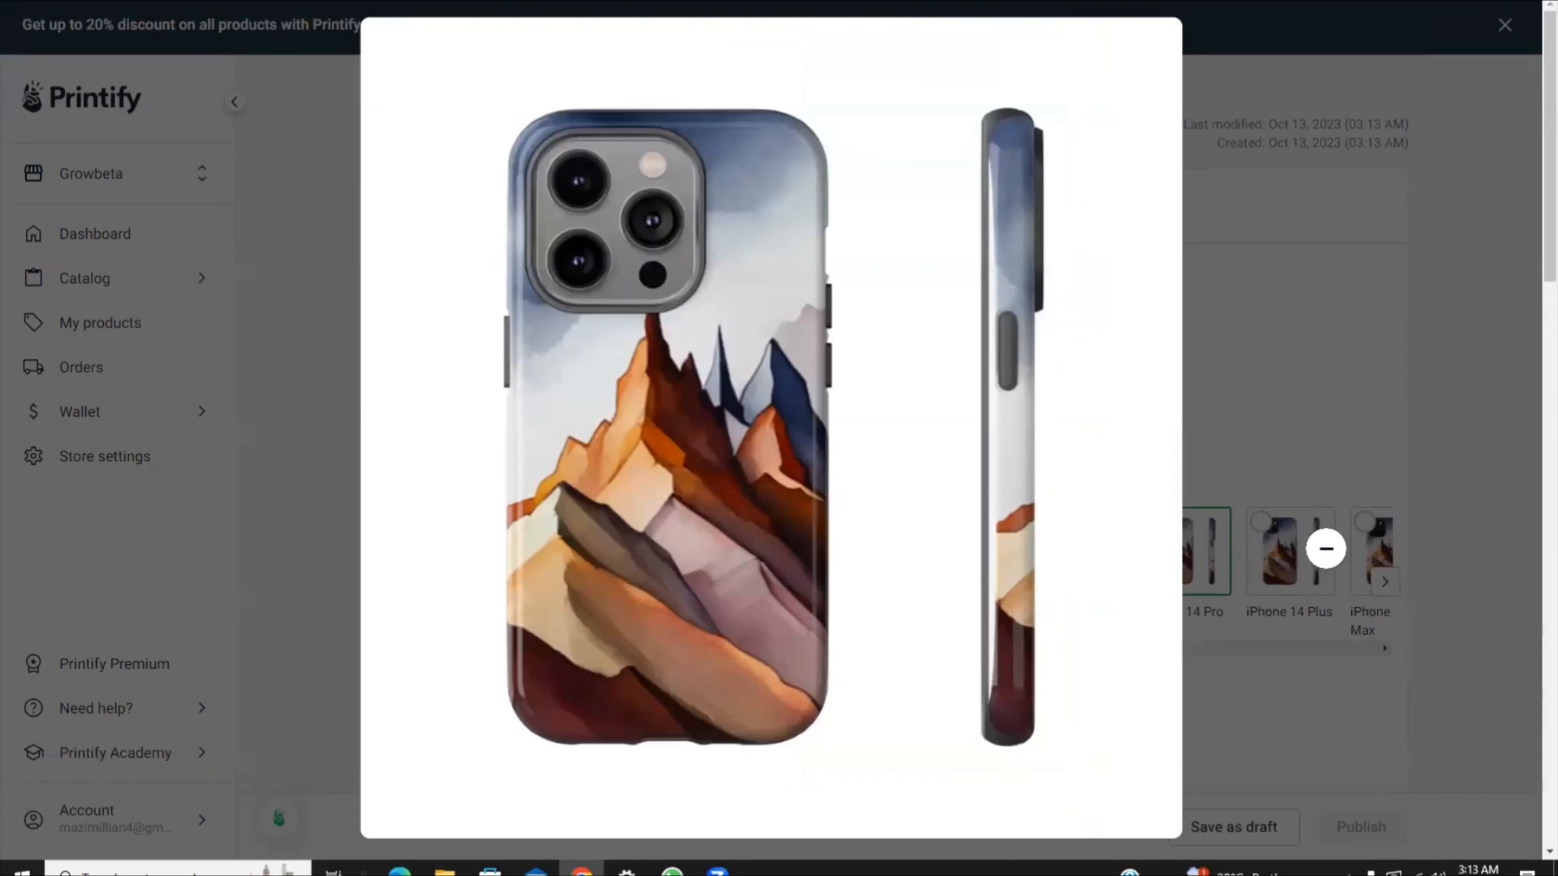
{"action": "left_click", "coordinate": [1320, 582]}
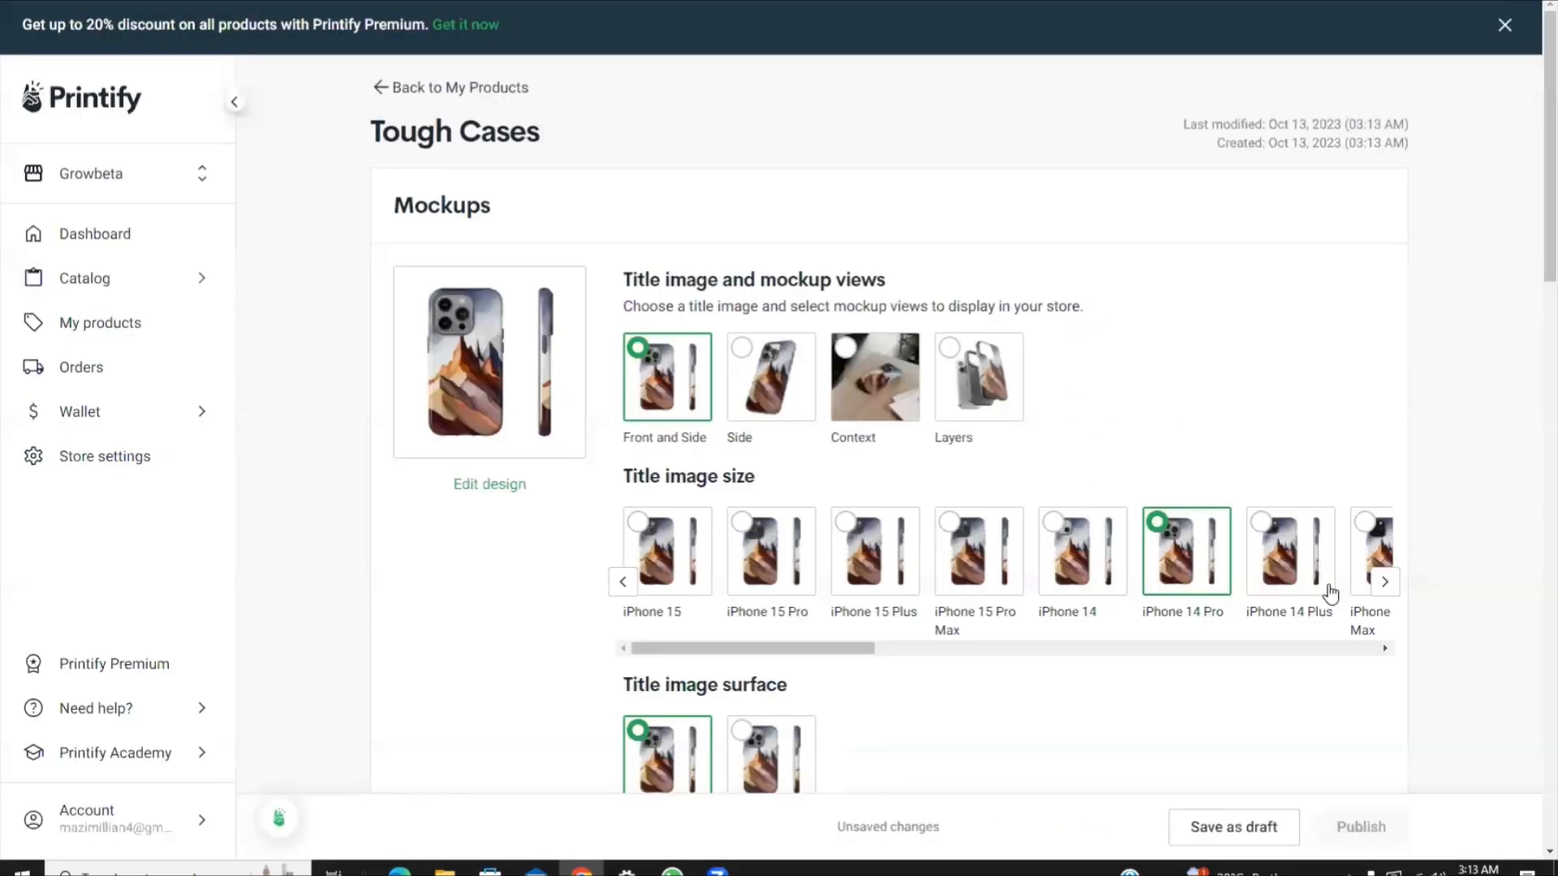
Set the title image size to iPhone 14 Plus and view its enlarged mockup.
{"action": "left_click", "coordinate": [1253, 556]}
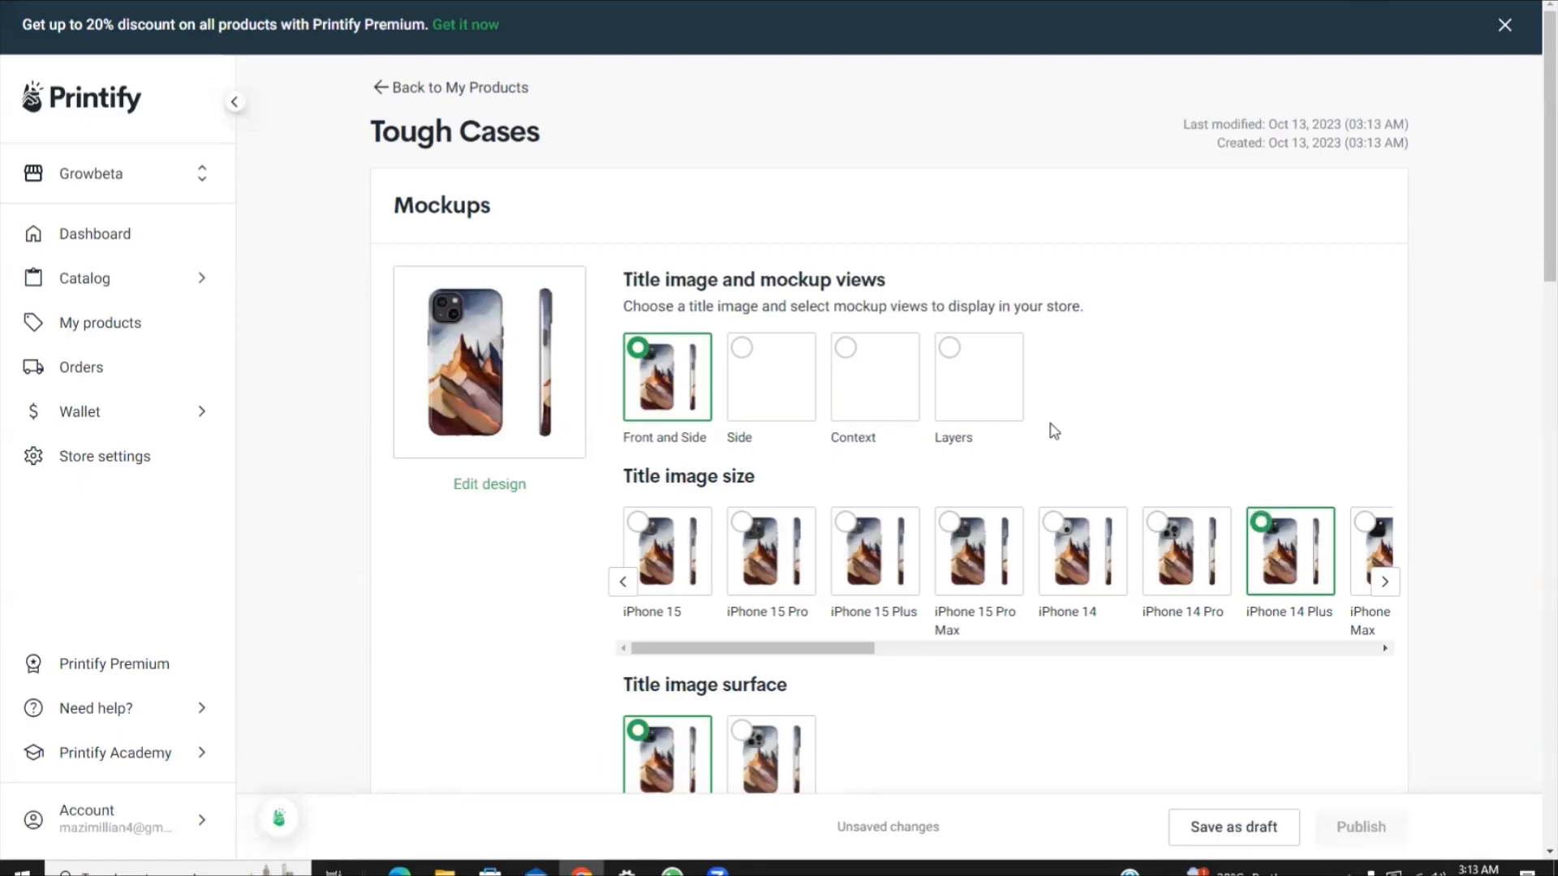
{"action": "left_click", "coordinate": [455, 368]}
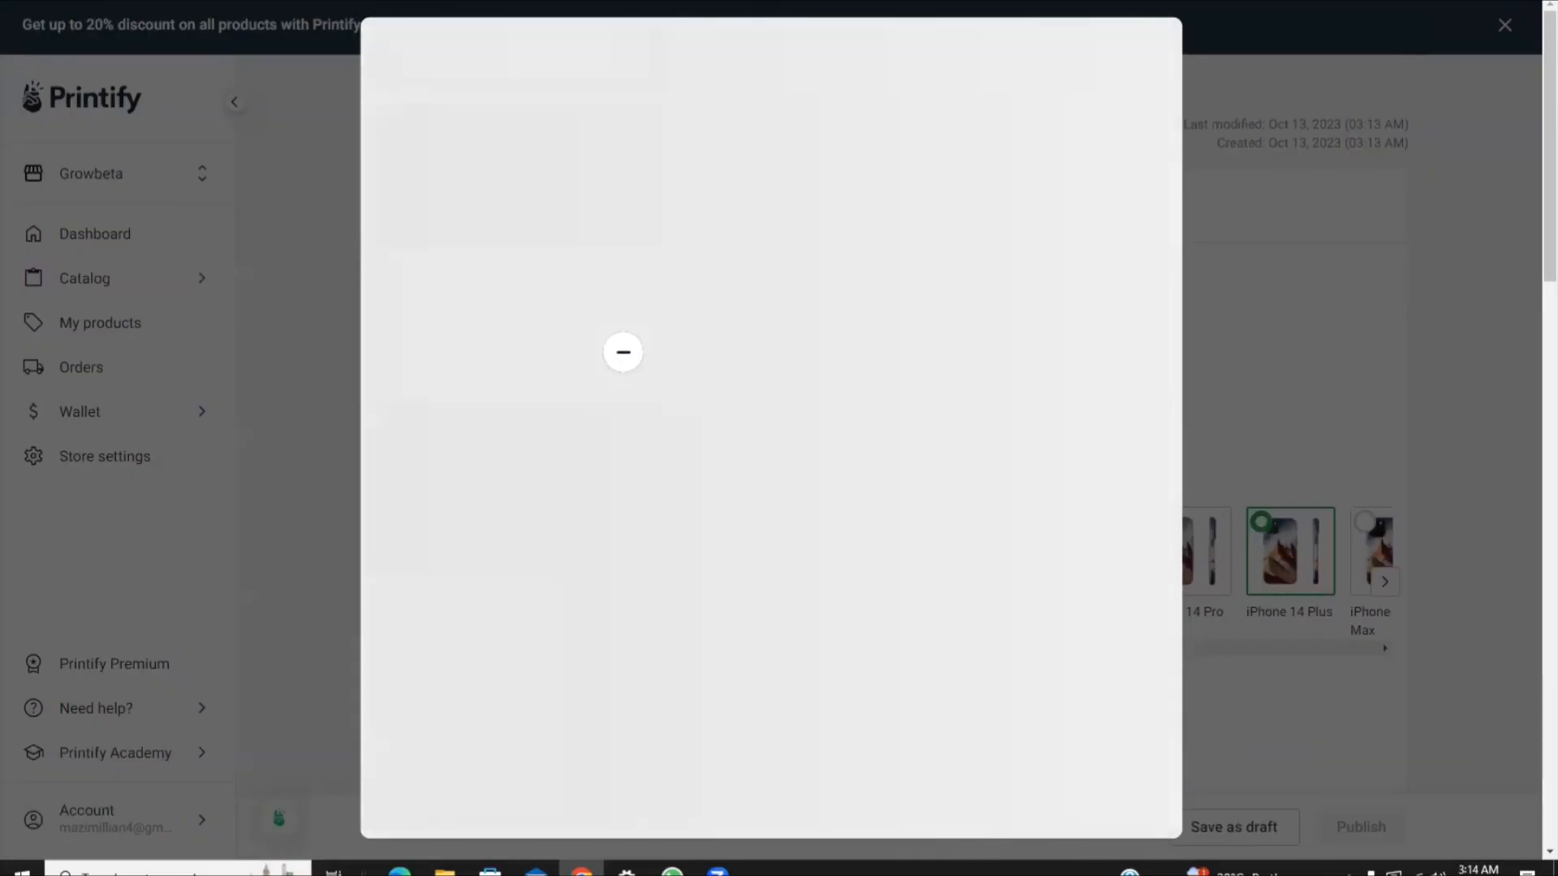
{"action": "left_click", "coordinate": [1235, 558]}
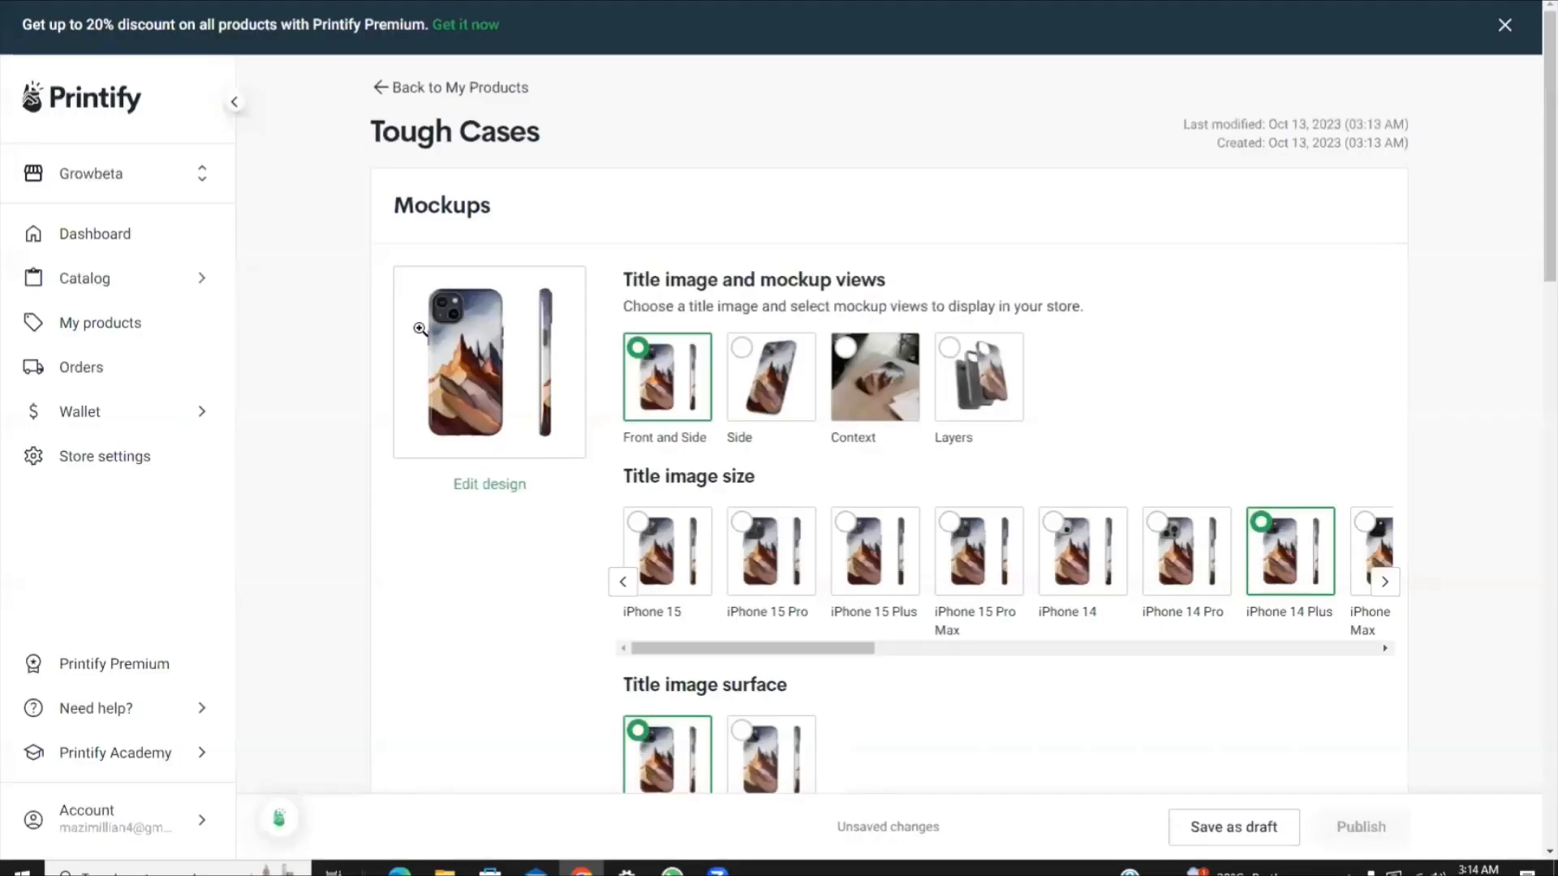
Inspect the enlarged iPhone 14 Plus mockup of the mountain case and close it.
{"action": "left_click", "coordinate": [487, 351]}
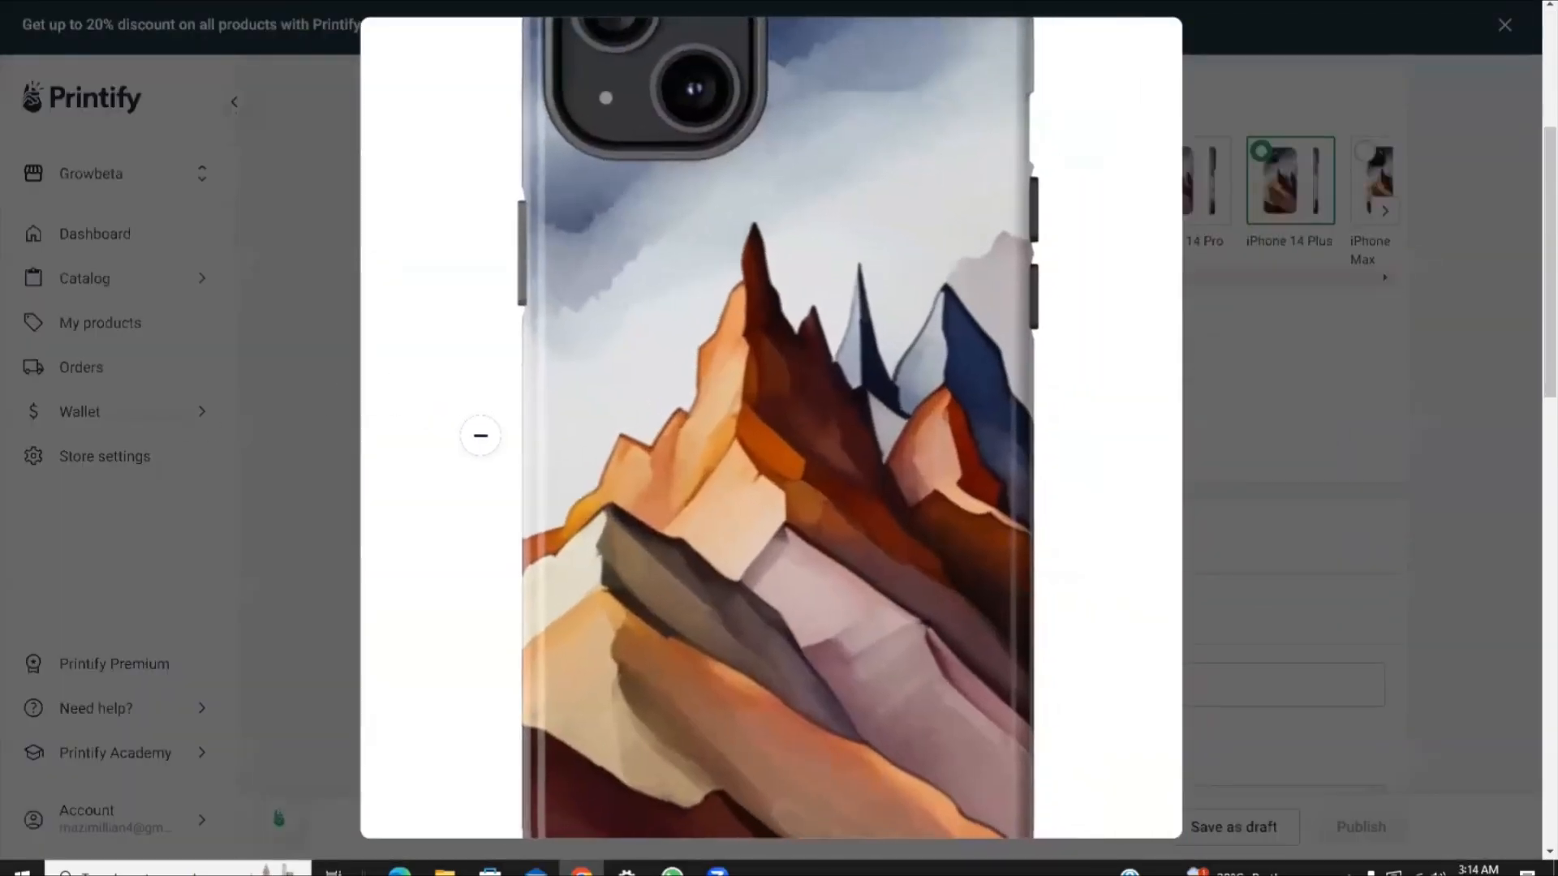
{"action": "scroll", "coordinate": [481, 436], "scroll_direction": "up", "scroll_amount": 5}
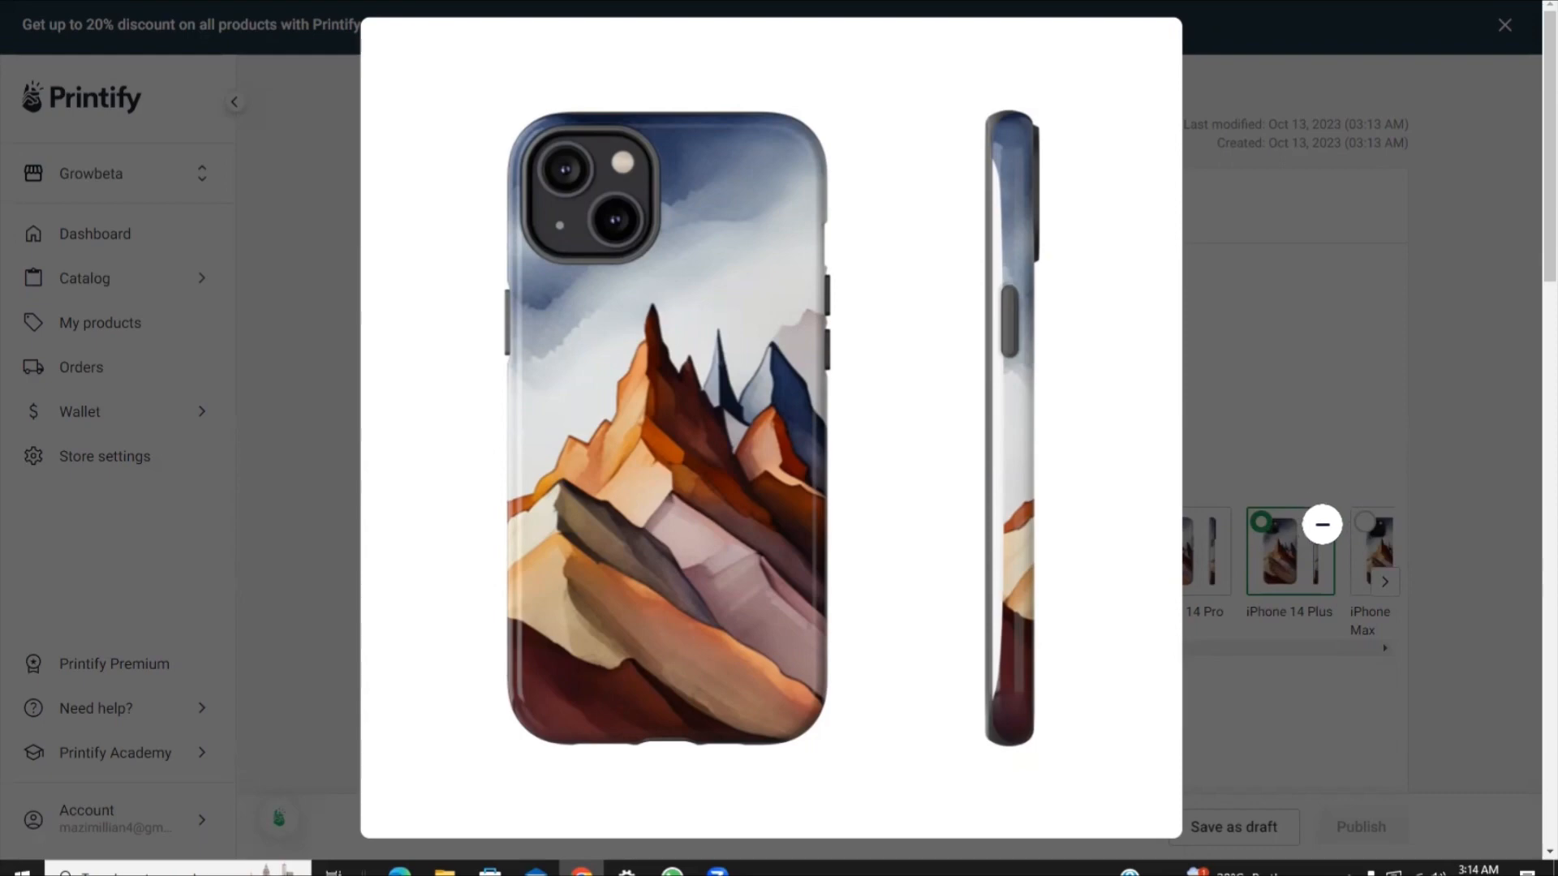
{"action": "left_click", "coordinate": [1305, 506]}
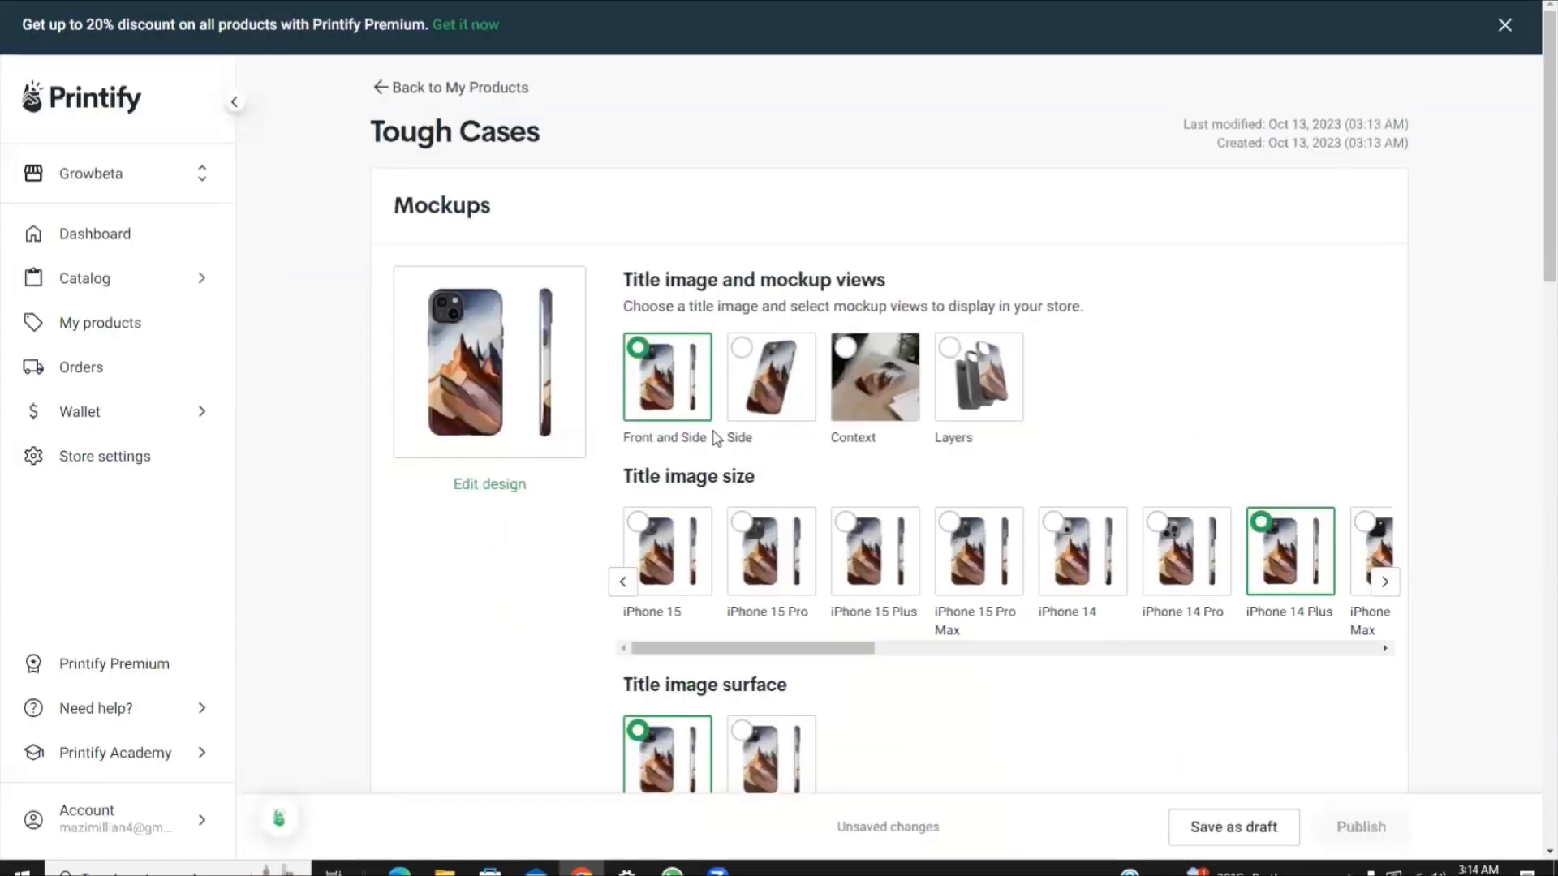
Preview the iPhone 15 and iPhone 15 Pro title image sizes and settle on iPhone 15 Plus.
{"action": "left_click", "coordinate": [638, 523]}
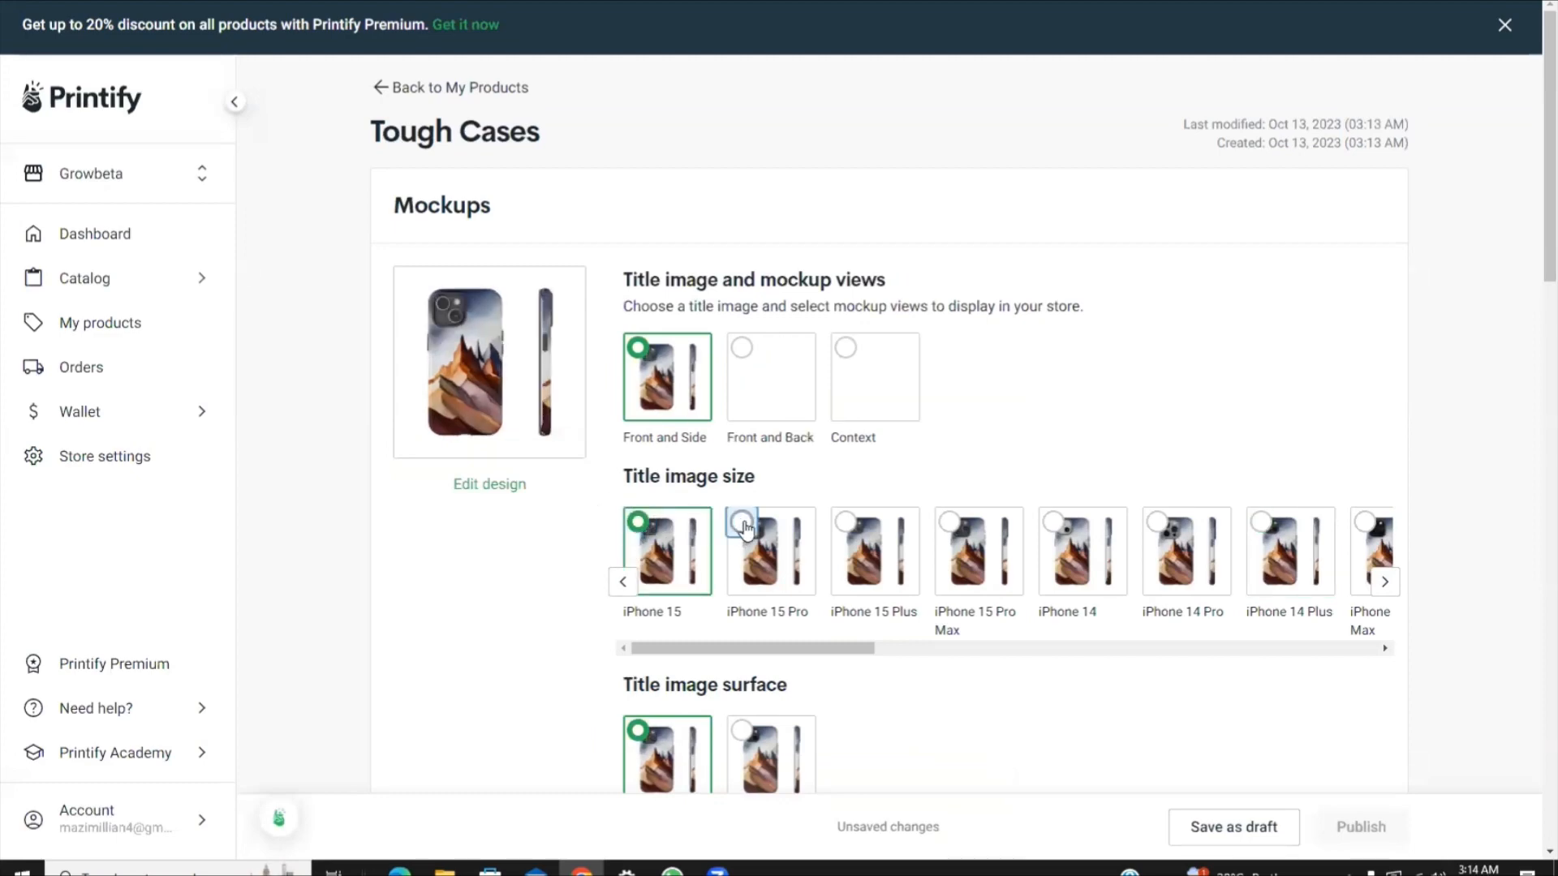
{"action": "left_click", "coordinate": [741, 523]}
{"action": "left_click", "coordinate": [849, 524]}
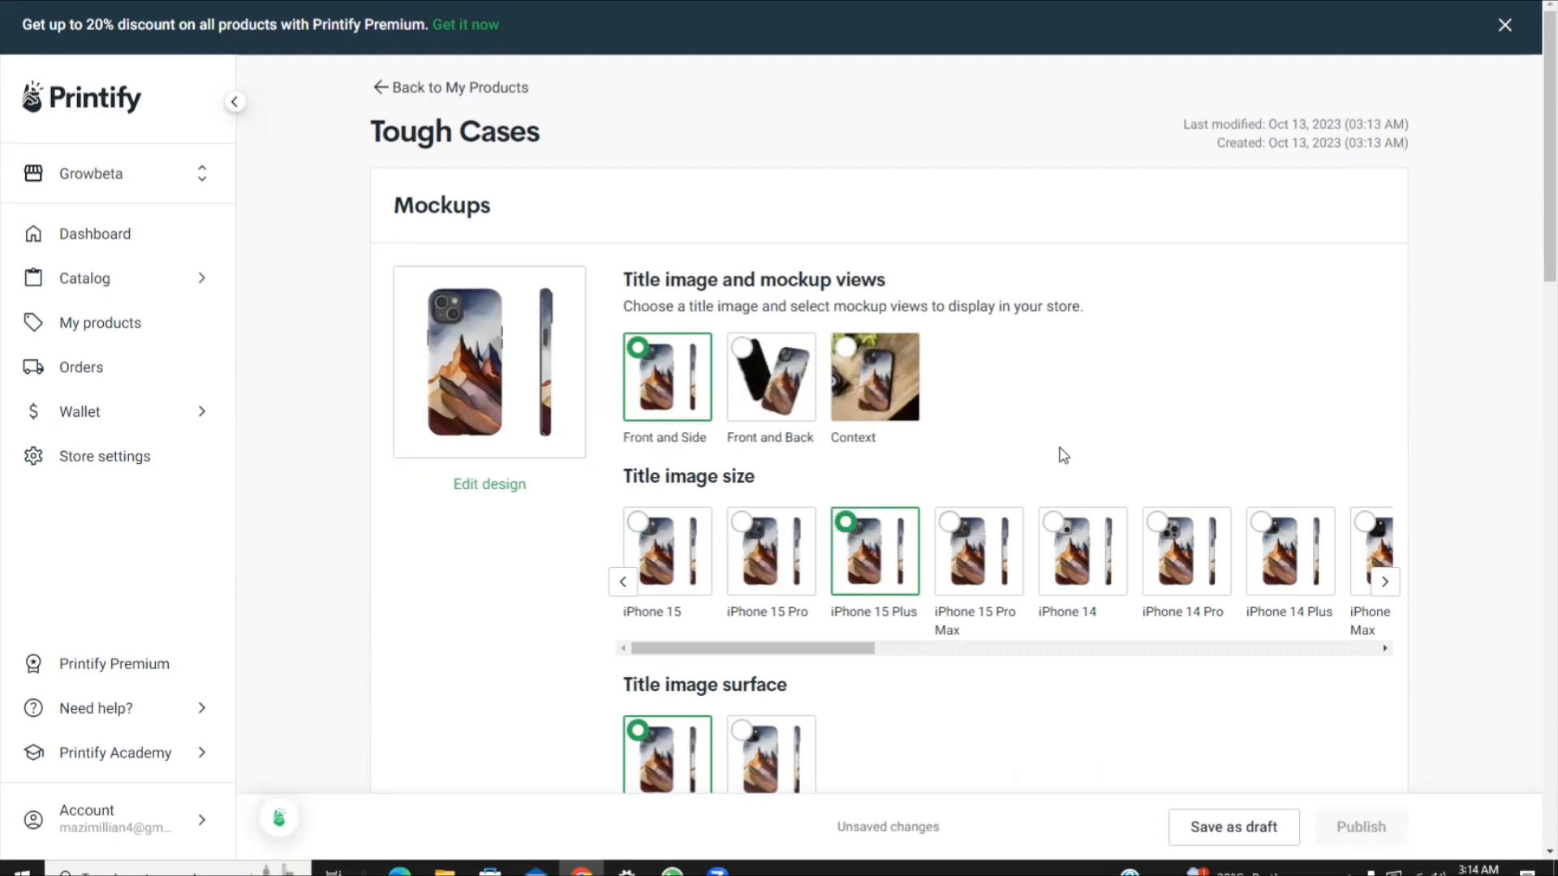
Extend the product title in the listing details to "Tough Cases for iphone".
{"action": "scroll", "coordinate": [994, 731], "scroll_direction": "down", "scroll_amount": 6}
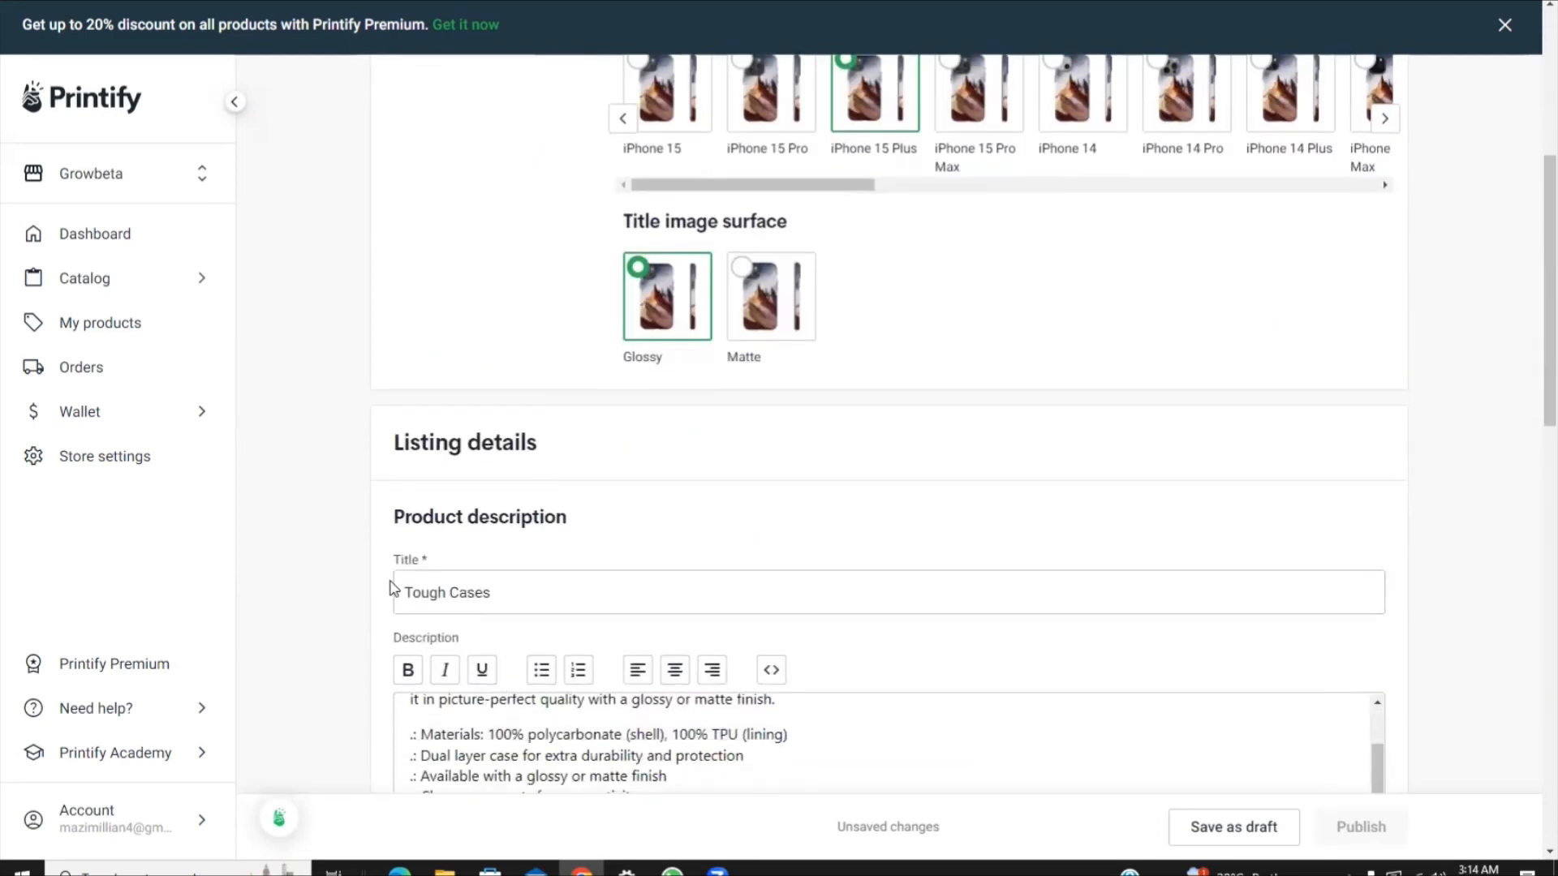
{"action": "left_click", "coordinate": [491, 592]}
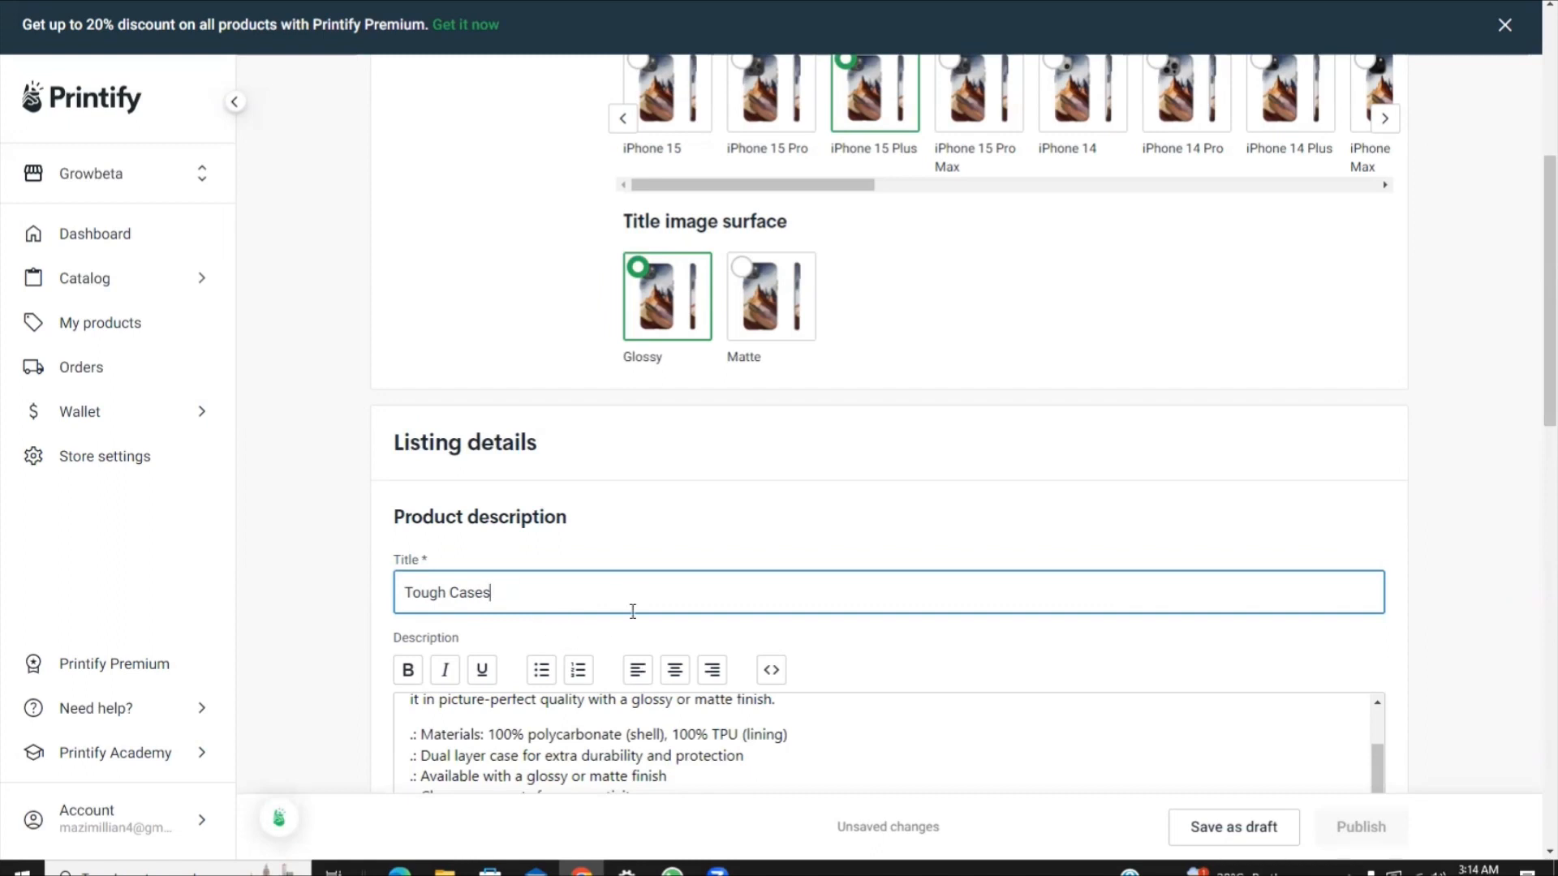
{"action": "type", "text": "f"}
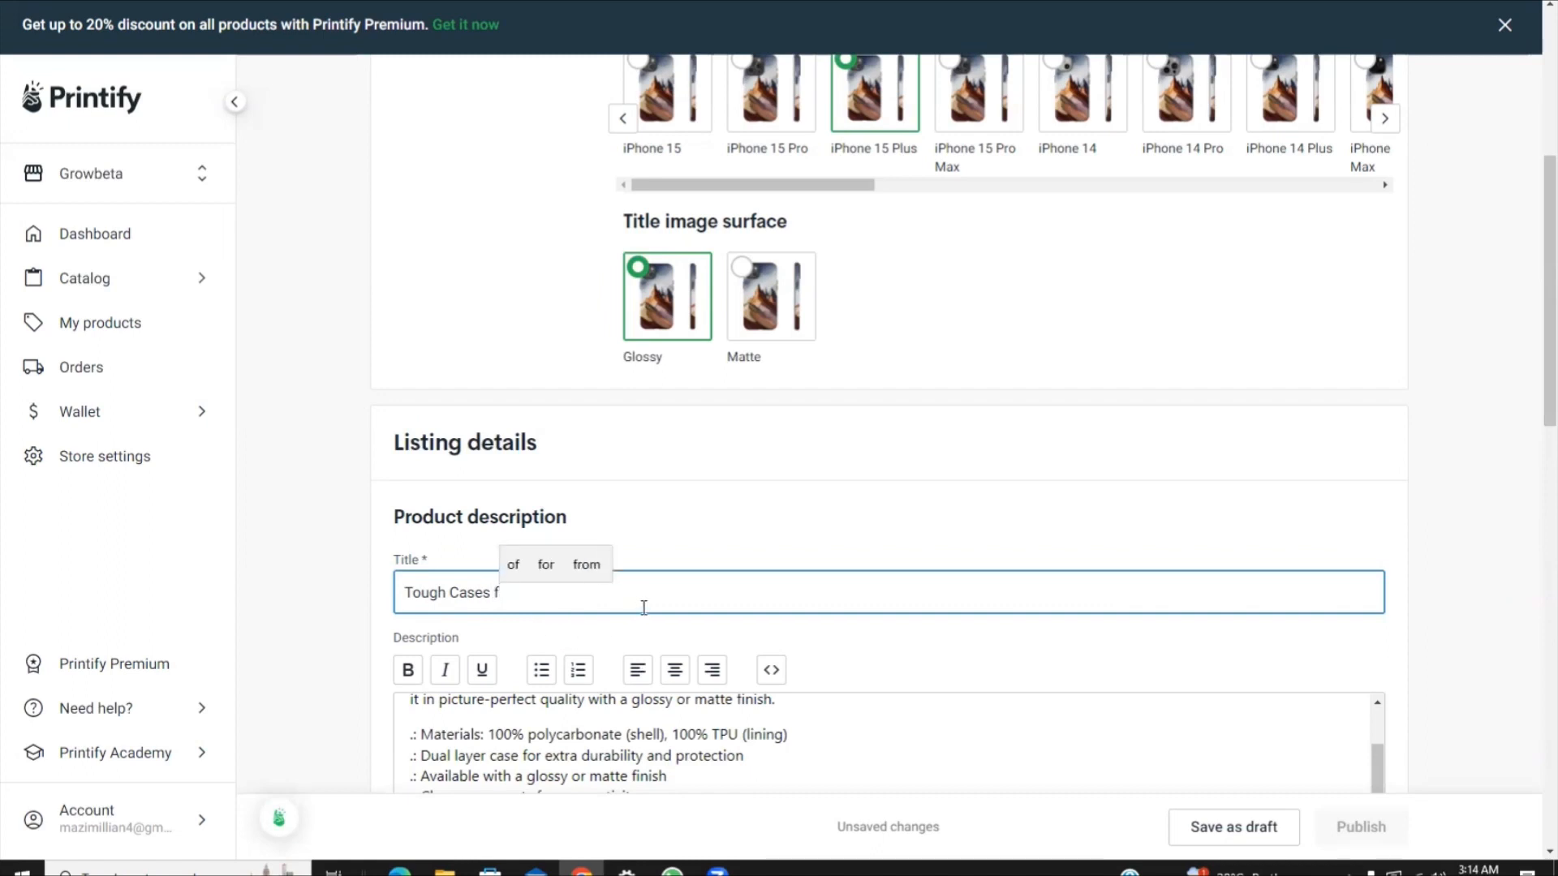
{"action": "type", "text": "or i"}
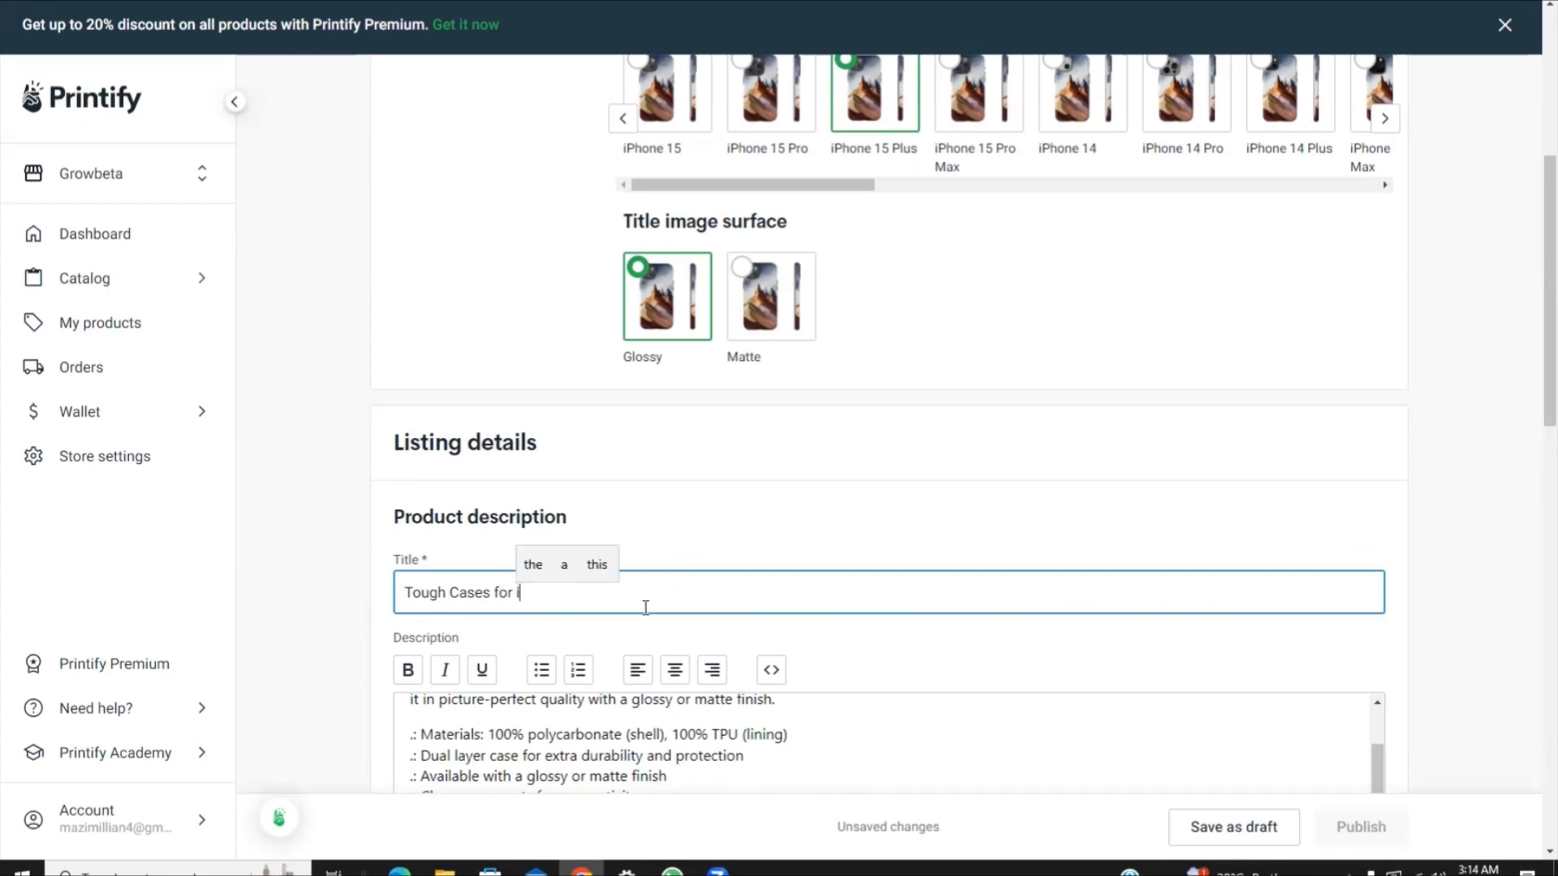
{"action": "type", "text": "pj"}
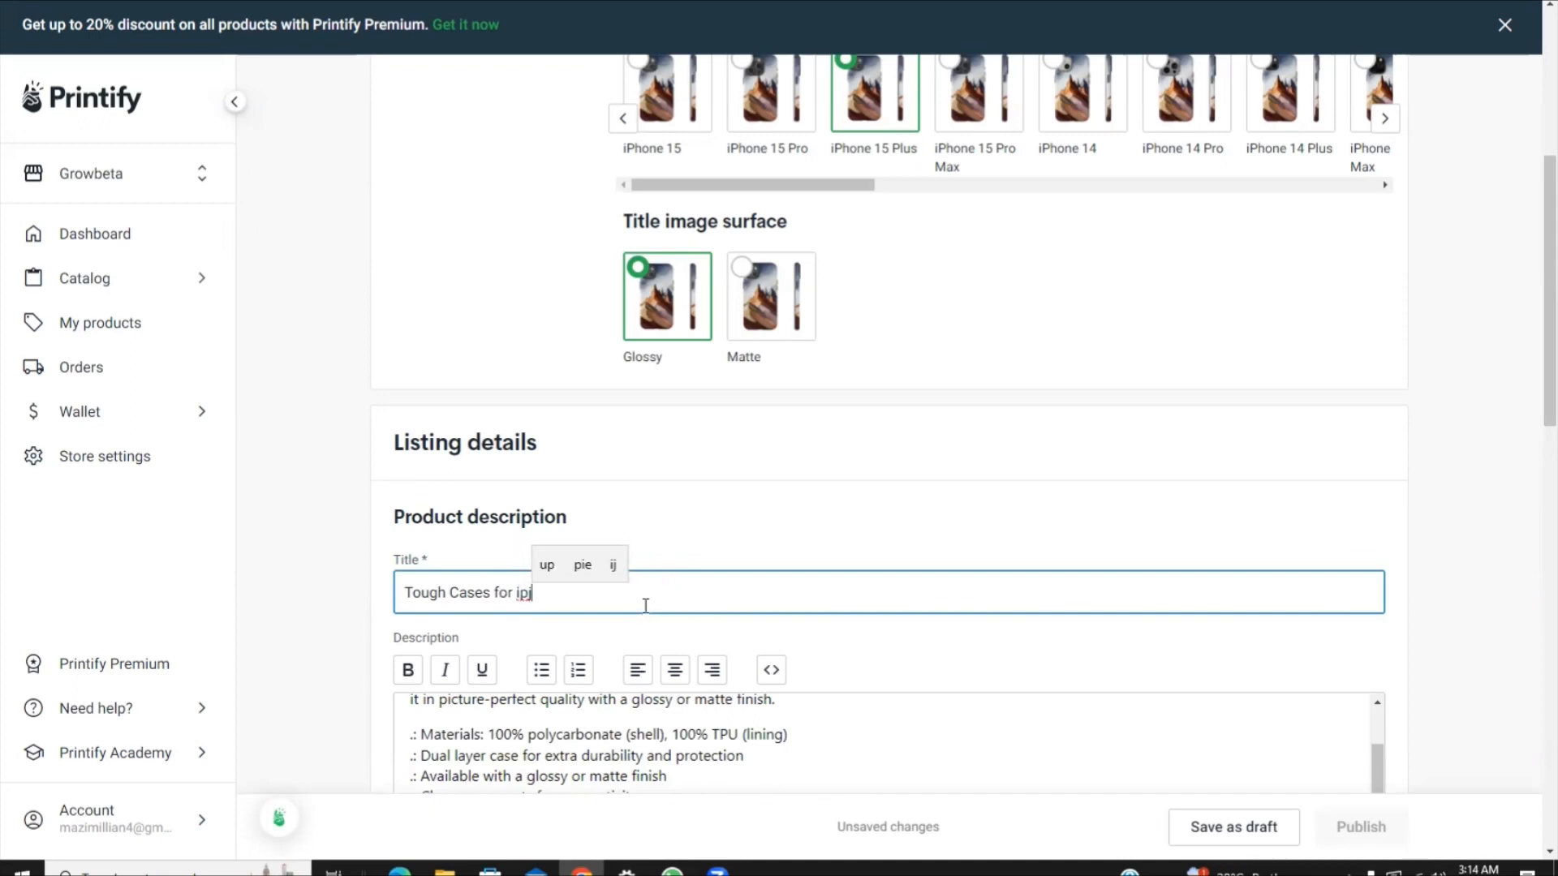
{"action": "key", "text": "BackSpace"}
{"action": "type", "text": "hone"}
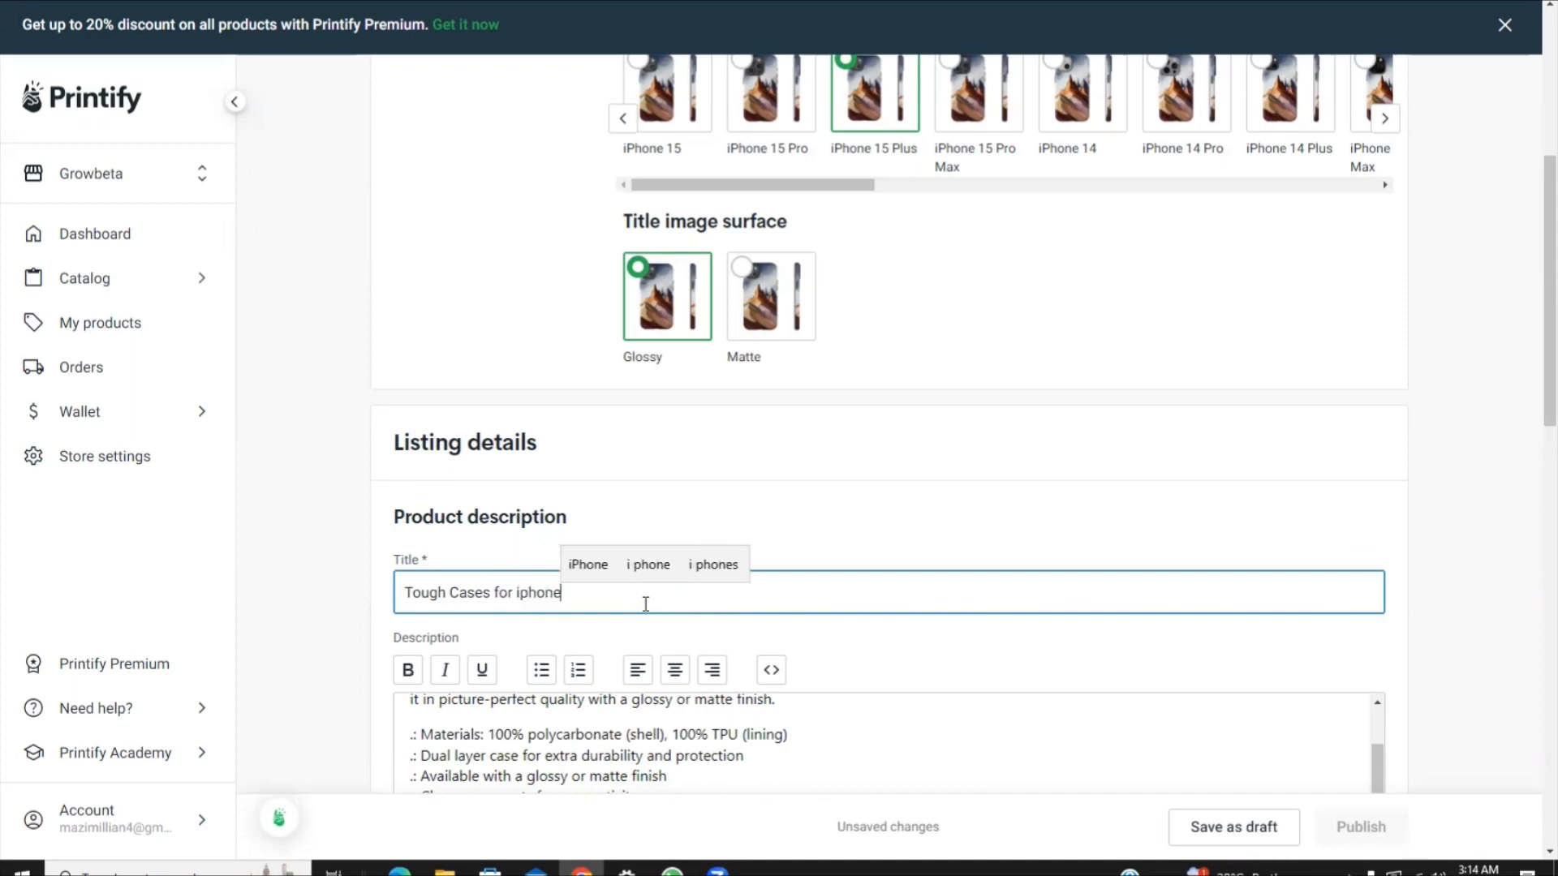
{"action": "type", "text": " 23"}
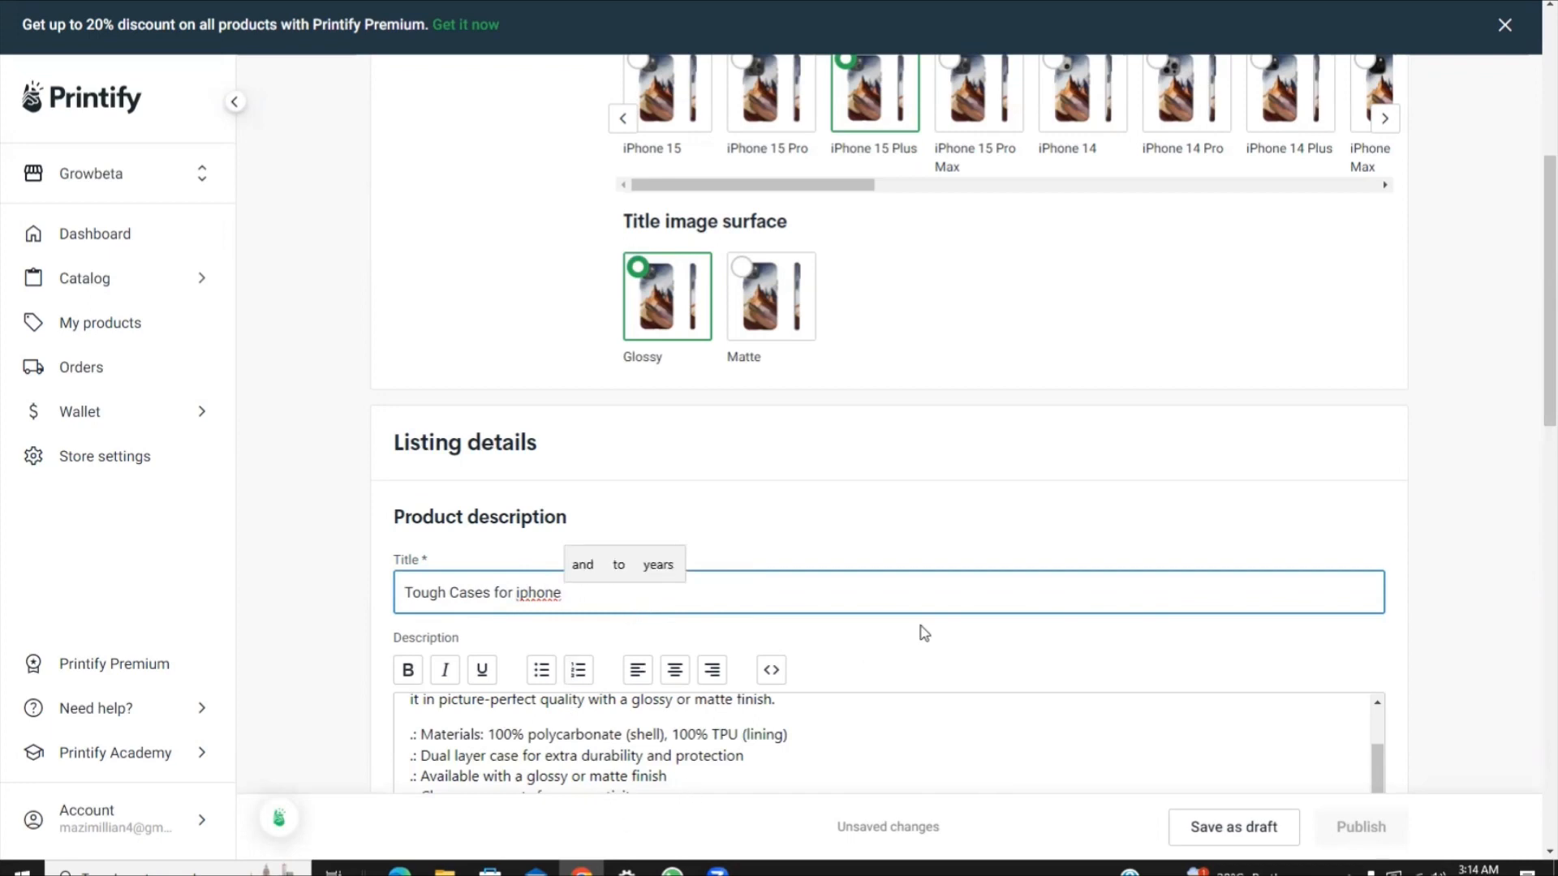
Read through the product description, including its materials and features, and look over the surrounding surface and variant sections.
{"action": "scroll", "coordinate": [966, 604], "scroll_direction": "down", "scroll_amount": 3}
{"action": "scroll", "coordinate": [814, 533], "scroll_direction": "up", "scroll_amount": 1}
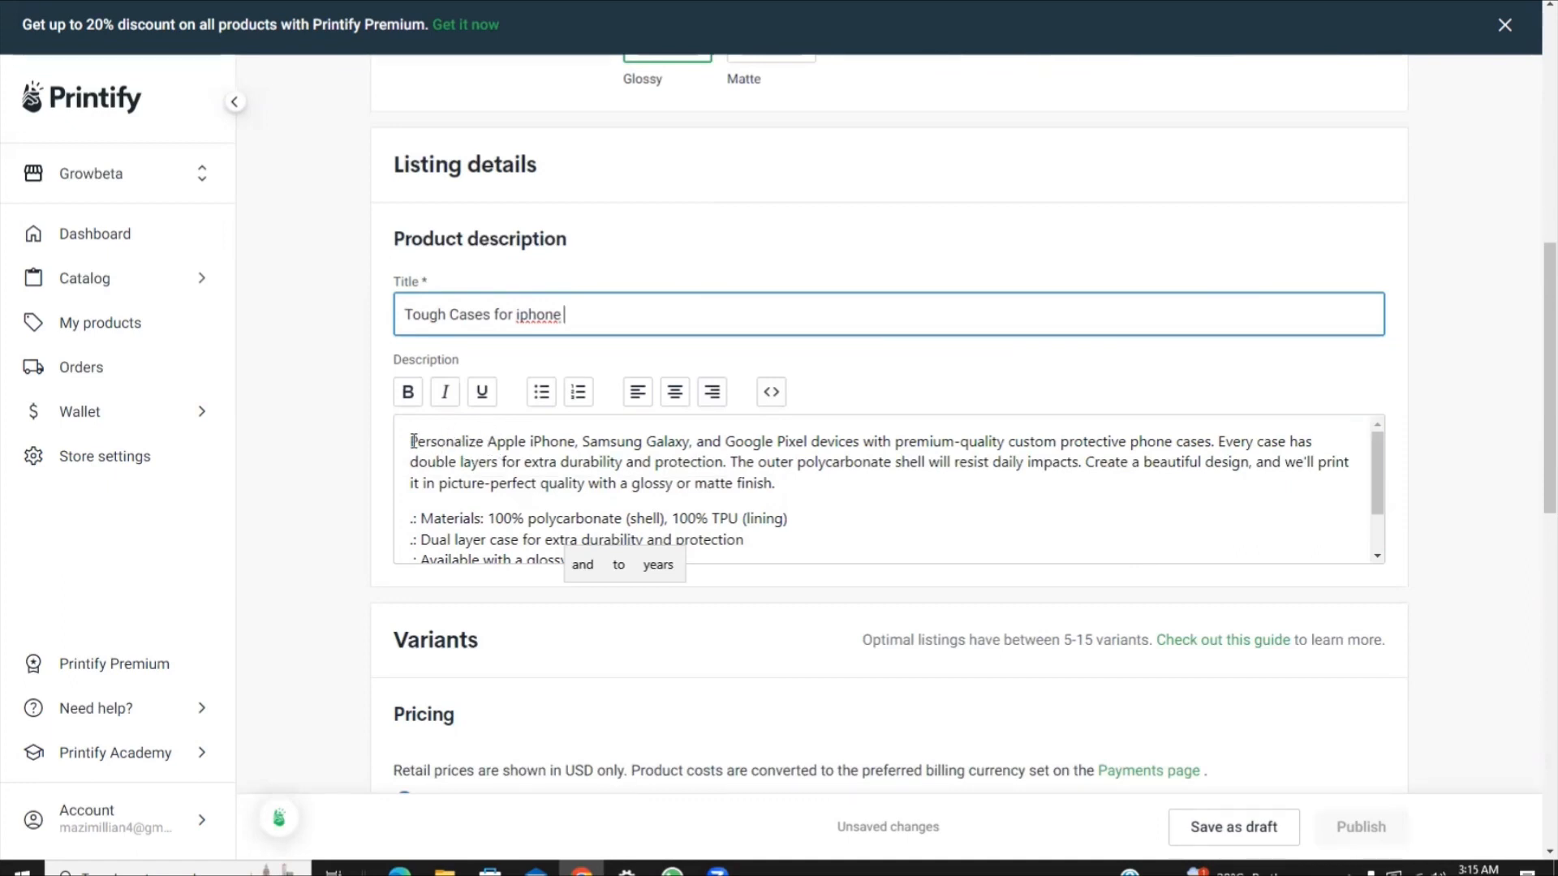
{"action": "scroll", "coordinate": [870, 525], "scroll_direction": "down", "scroll_amount": 2}
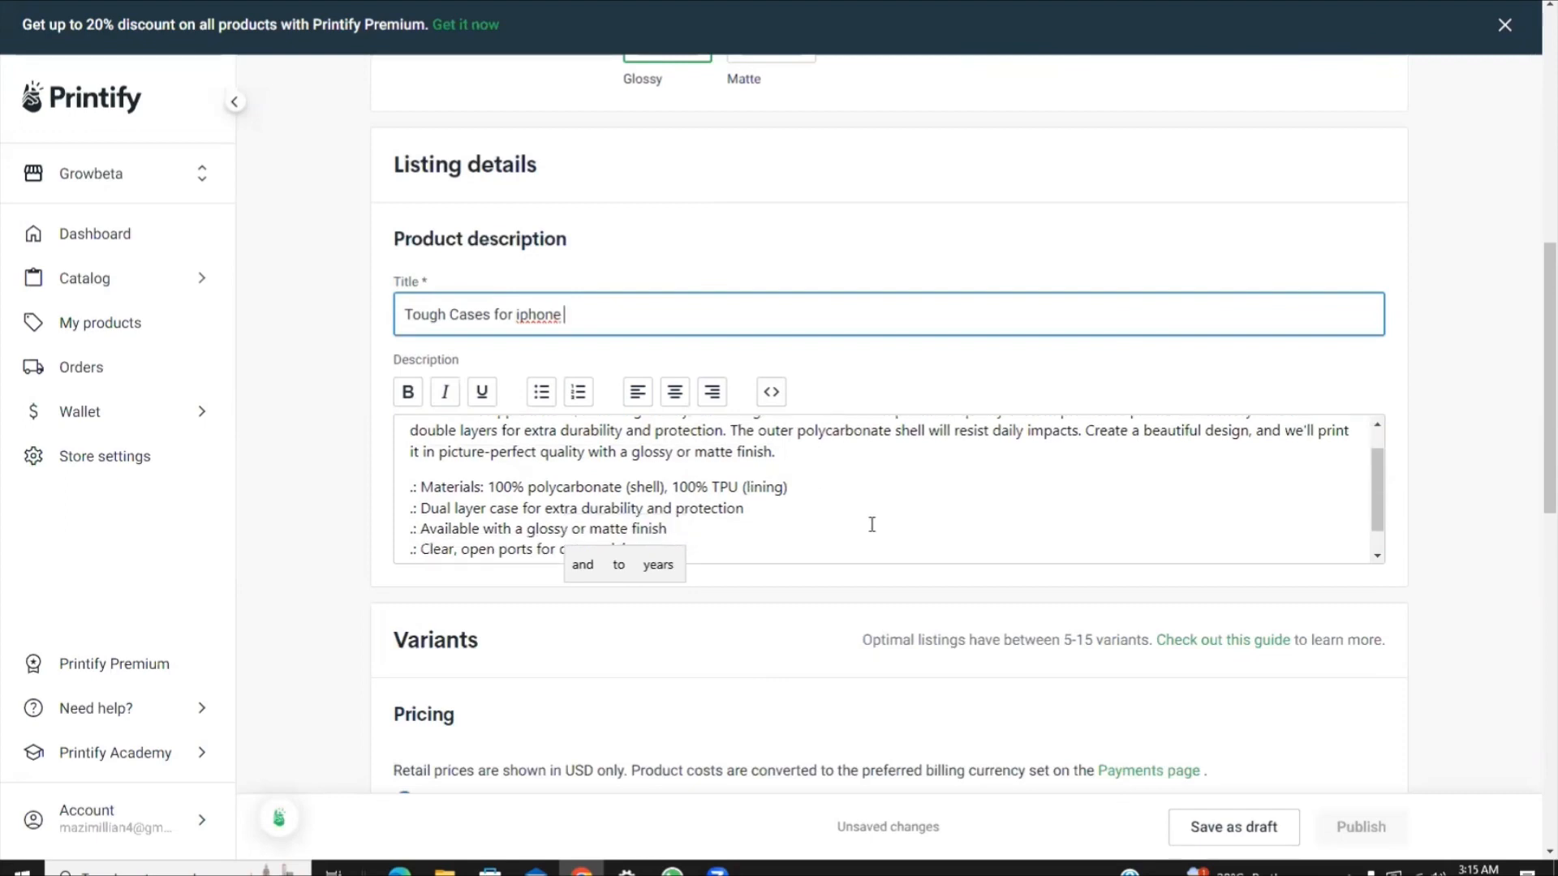
{"action": "scroll", "coordinate": [872, 524], "scroll_direction": "up", "scroll_amount": 2}
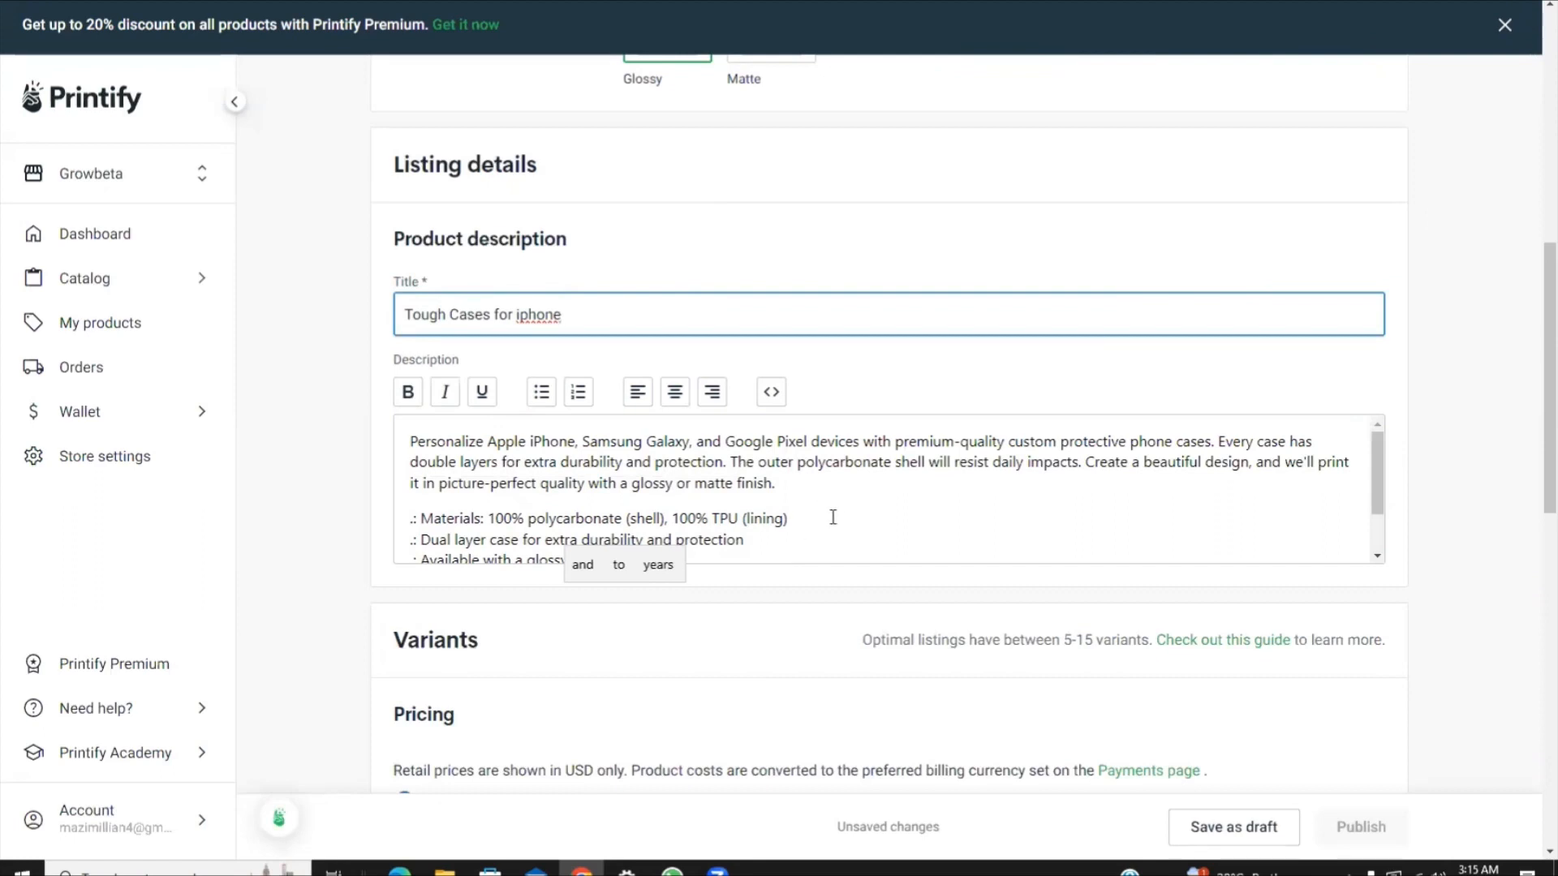
{"action": "scroll", "coordinate": [833, 517], "scroll_direction": "up", "scroll_amount": 1}
{"action": "scroll", "coordinate": [835, 526], "scroll_direction": "down", "scroll_amount": 1}
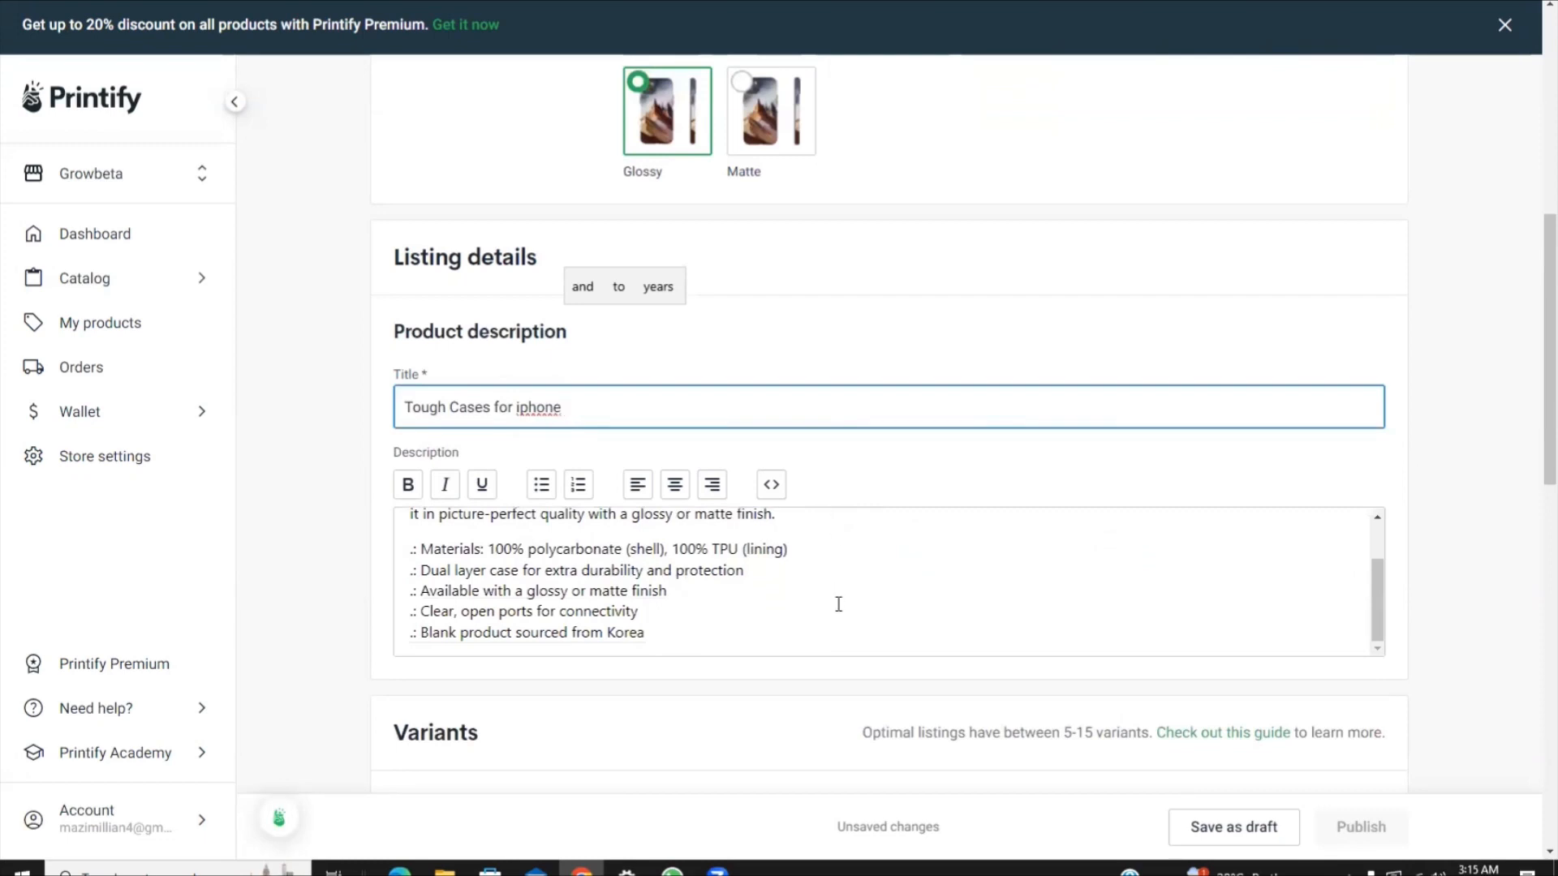
{"action": "scroll", "coordinate": [839, 604], "scroll_direction": "up", "scroll_amount": 1}
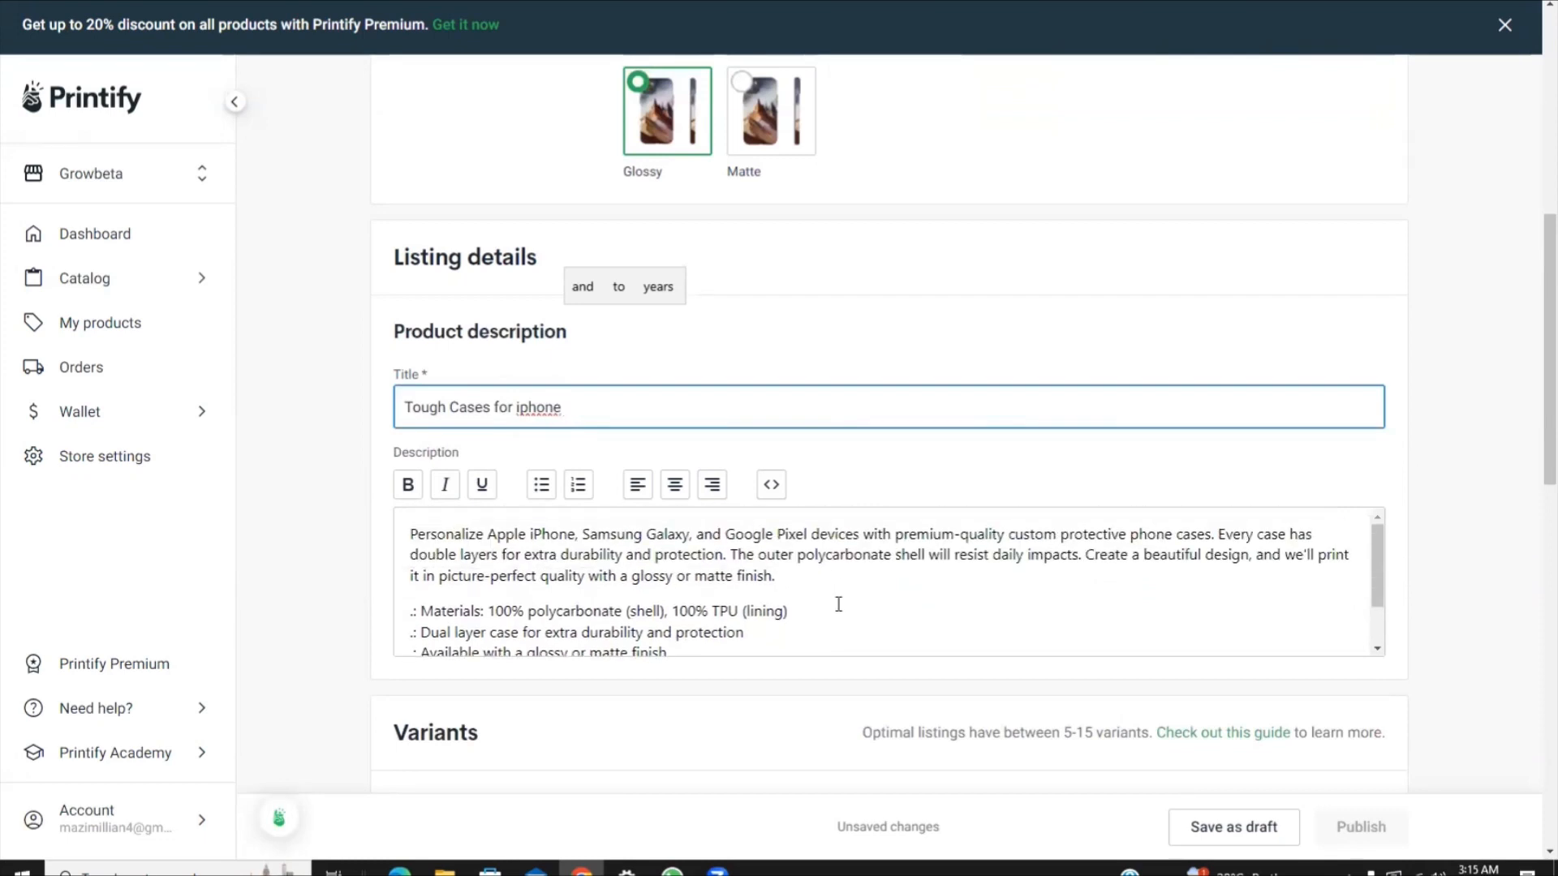
{"action": "scroll", "coordinate": [839, 605], "scroll_direction": "down", "scroll_amount": 1}
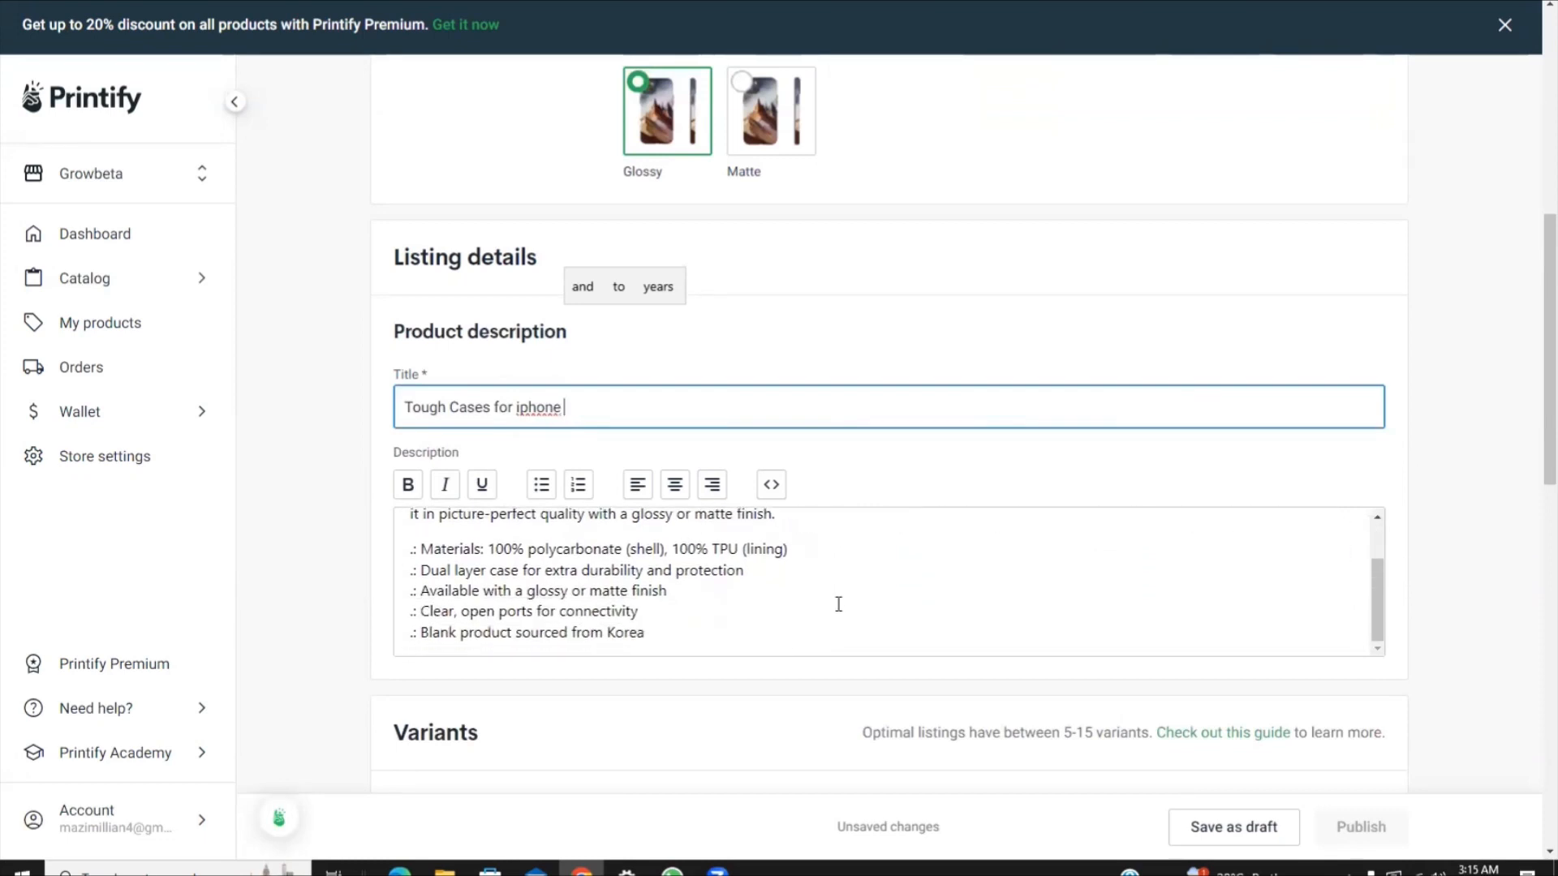
{"action": "scroll", "coordinate": [839, 605], "scroll_direction": "up", "scroll_amount": 1}
{"action": "scroll", "coordinate": [839, 604], "scroll_direction": "up", "scroll_amount": 1}
{"action": "scroll", "coordinate": [1259, 695], "scroll_direction": "down", "scroll_amount": 1}
{"action": "scroll", "coordinate": [1259, 696], "scroll_direction": "up", "scroll_amount": 1}
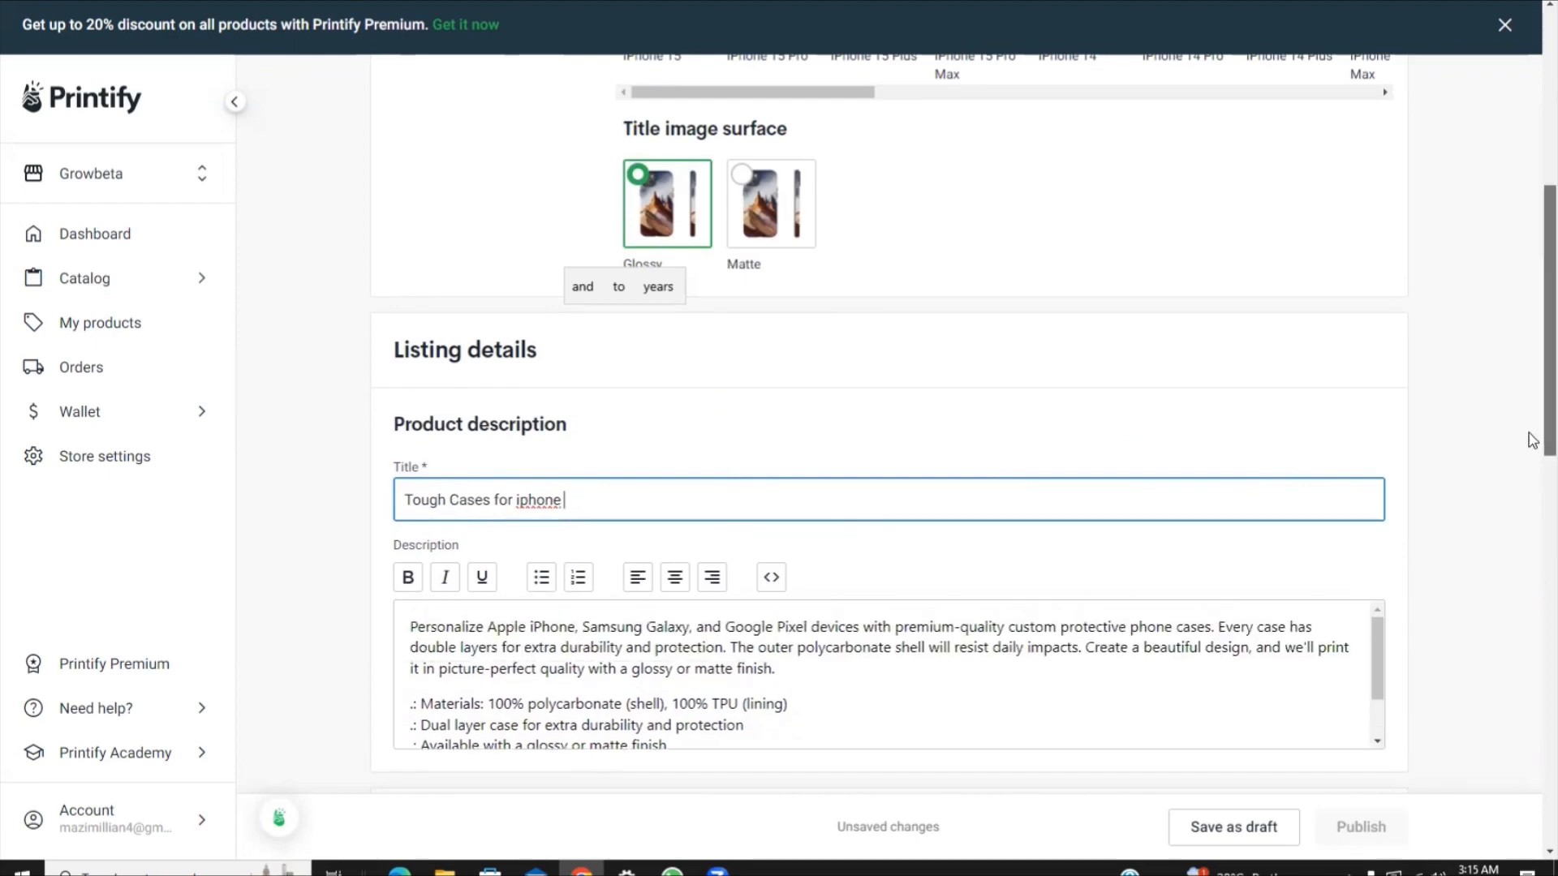
{"action": "scroll", "coordinate": [1532, 440], "scroll_direction": "down", "scroll_amount": 2}
{"action": "scroll", "coordinate": [1066, 502], "scroll_direction": "up", "scroll_amount": 3}
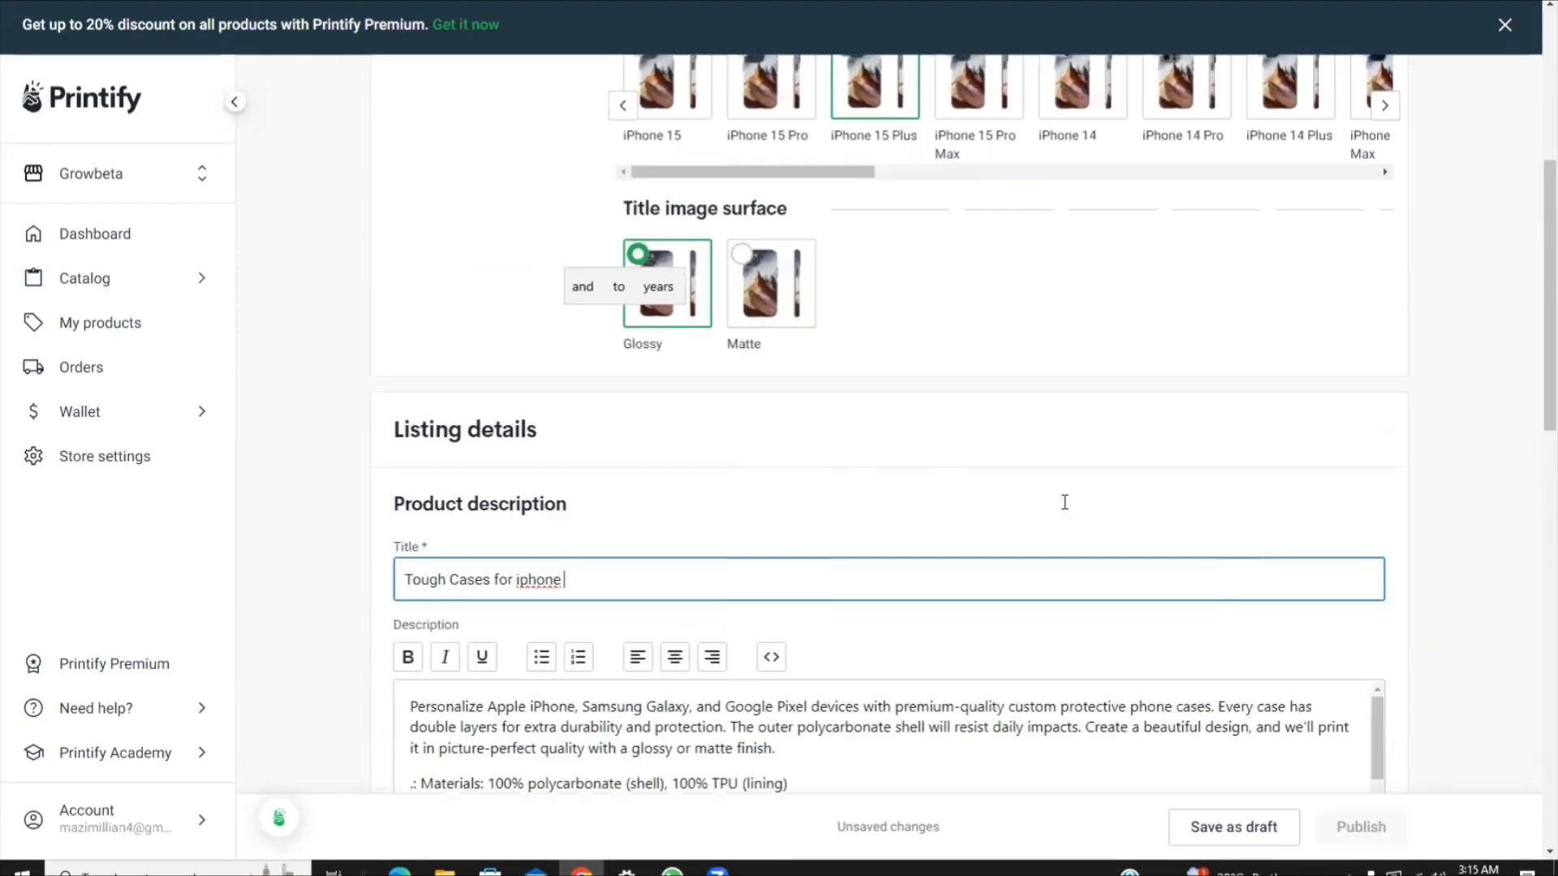
{"action": "scroll", "coordinate": [1066, 501], "scroll_direction": "down", "scroll_amount": 4}
{"action": "scroll", "coordinate": [1090, 487], "scroll_direction": "up", "scroll_amount": 2}
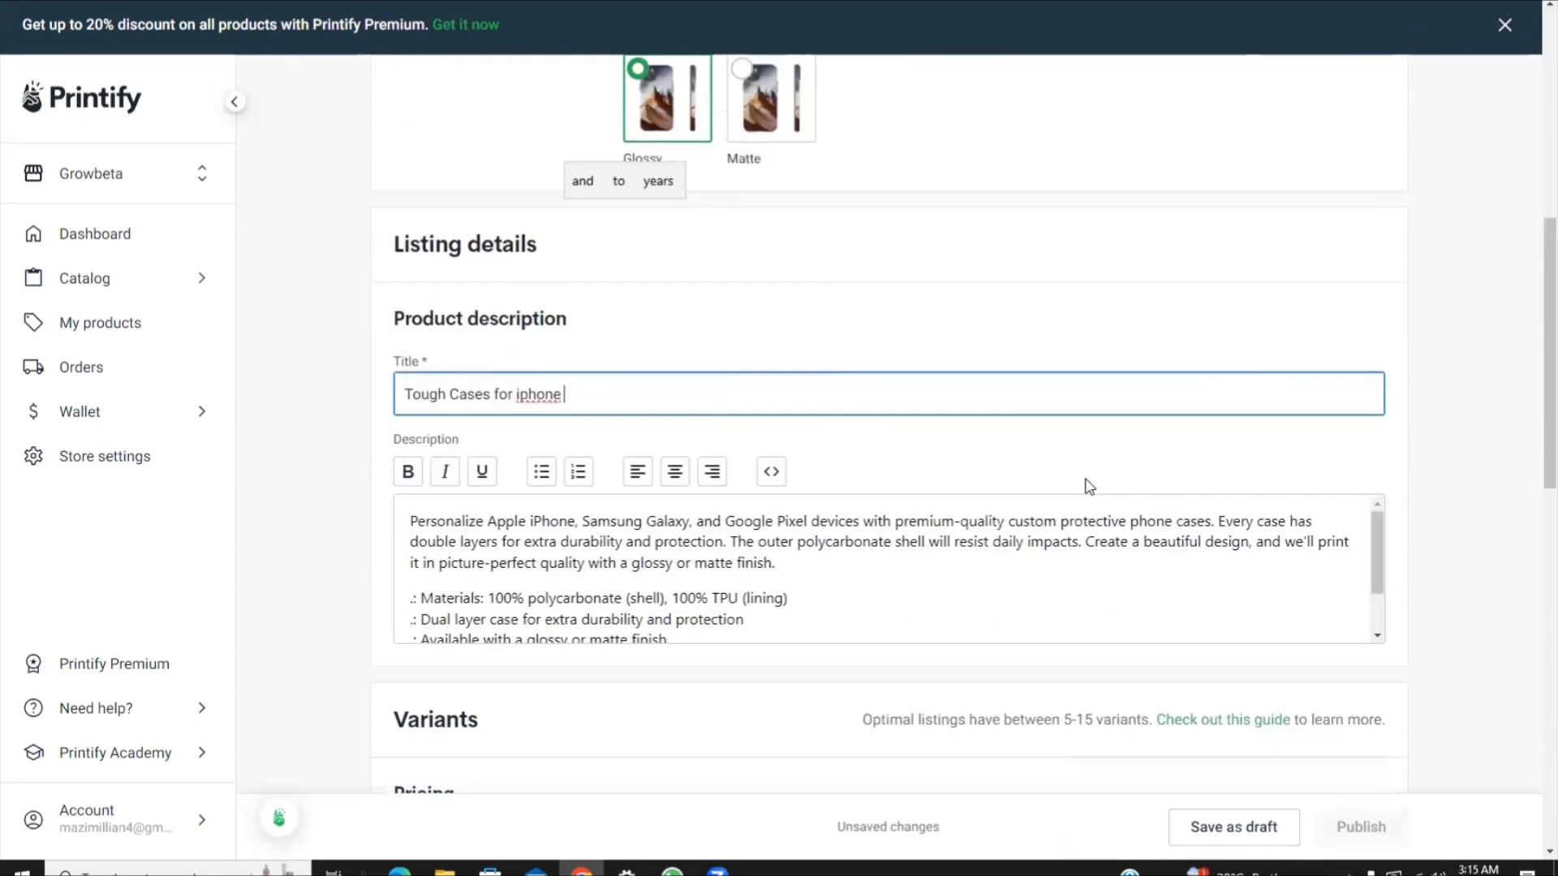
{"action": "scroll", "coordinate": [1531, 397], "scroll_direction": "down", "scroll_amount": 2}
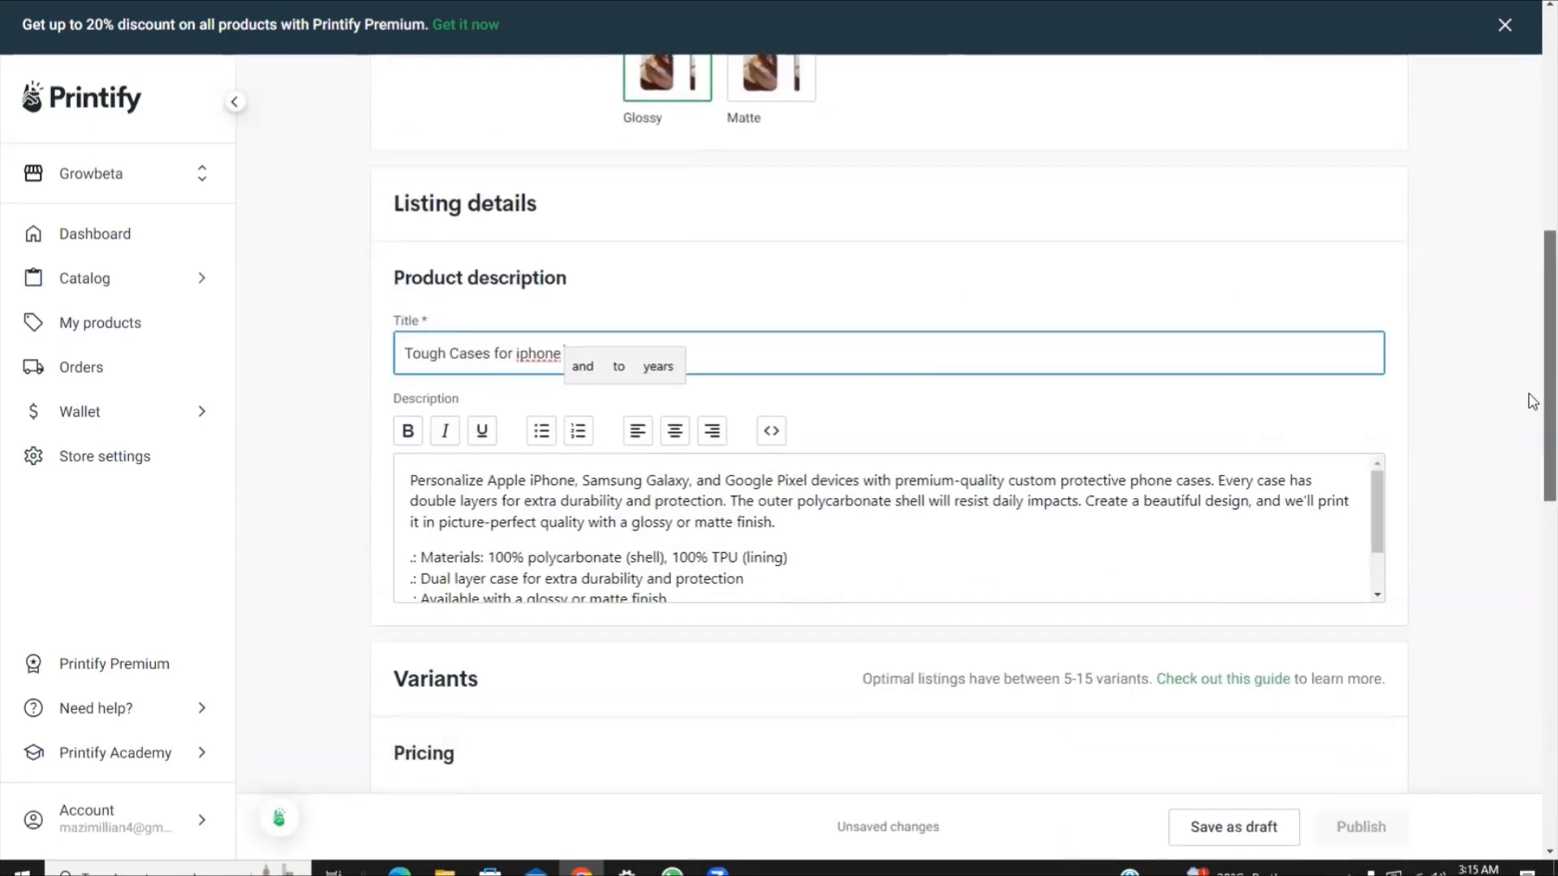
{"action": "scroll", "coordinate": [850, 415], "scroll_direction": "up", "scroll_amount": 1}
{"action": "scroll", "coordinate": [1068, 434], "scroll_direction": "down", "scroll_amount": 2}
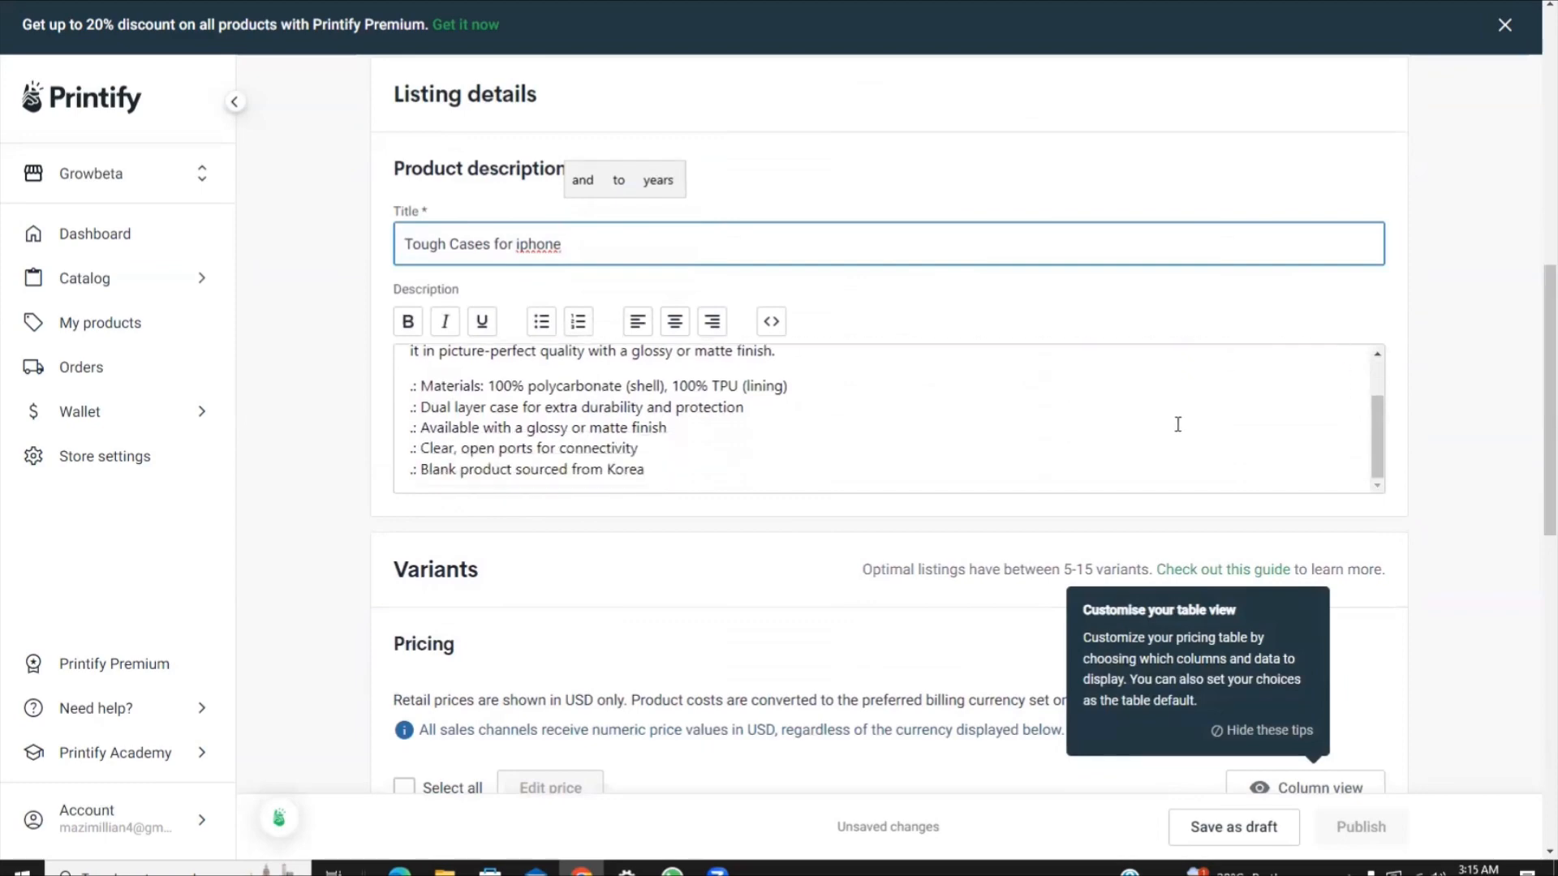
Select all phone variants in the pricing table and review their retail prices and profits.
{"action": "left_click_drag", "start_coordinate": [1533, 410], "coordinate": [1531, 612]}
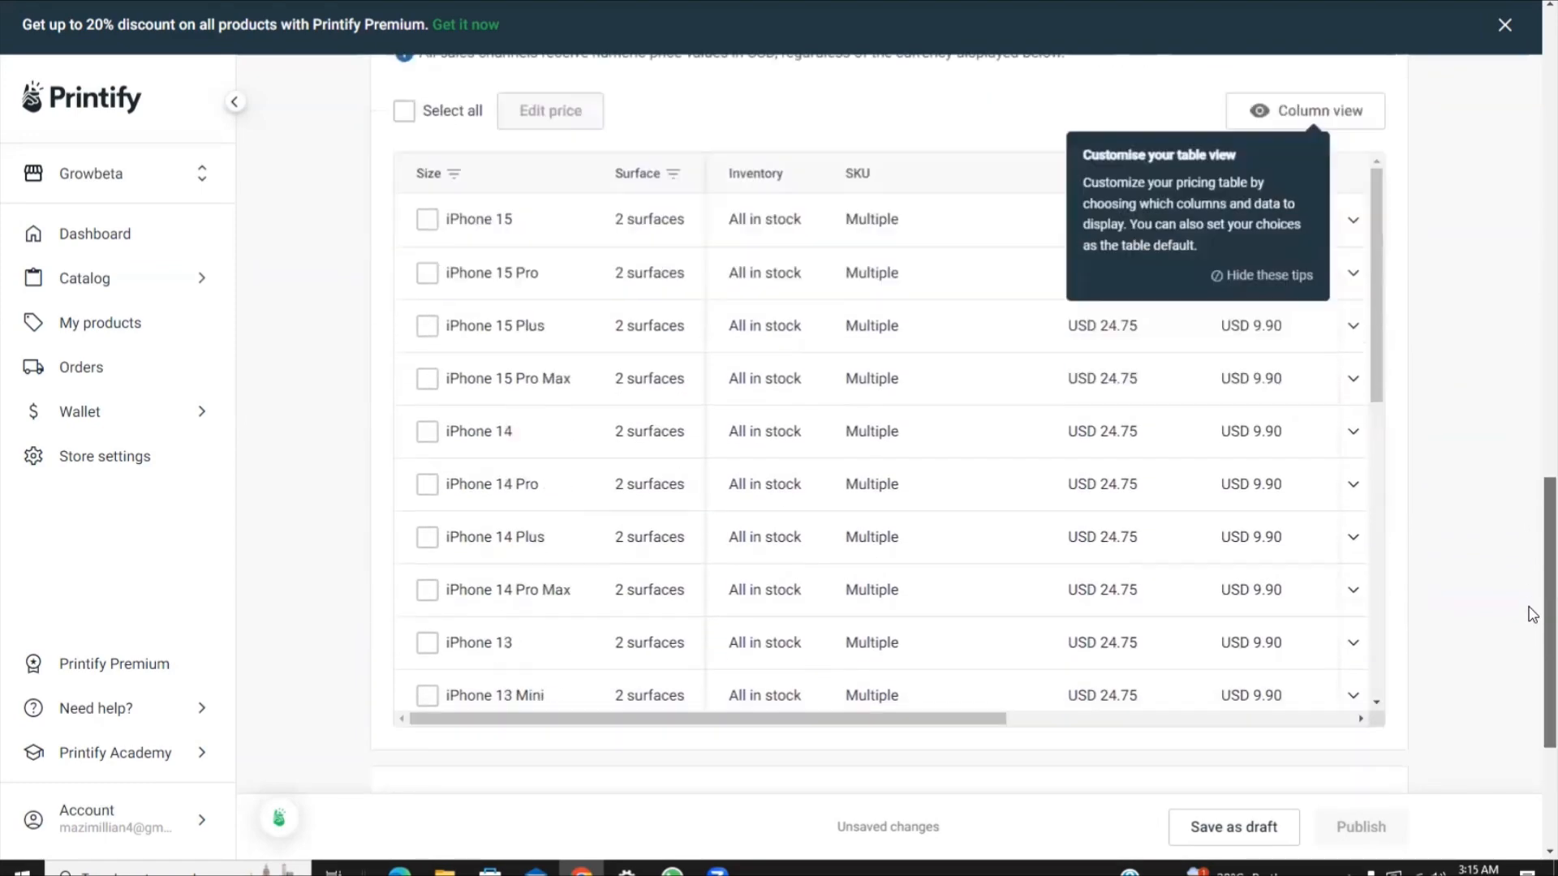
{"action": "left_click", "coordinate": [404, 111]}
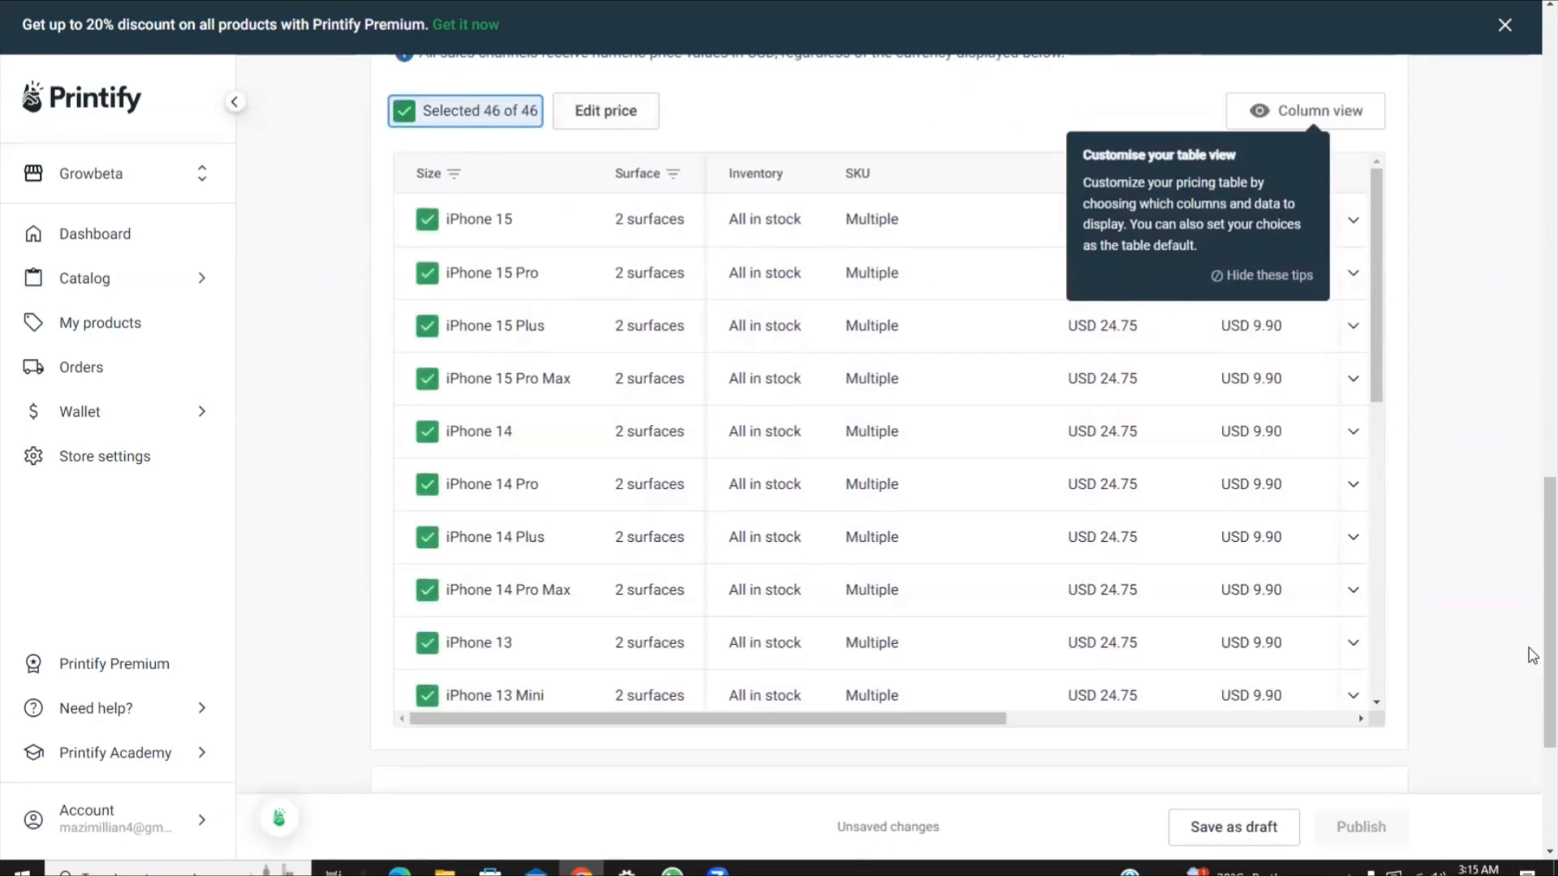
{"action": "scroll", "coordinate": [1530, 653], "scroll_direction": "up", "scroll_amount": 8}
{"action": "scroll", "coordinate": [1097, 711], "scroll_direction": "up", "scroll_amount": 10}
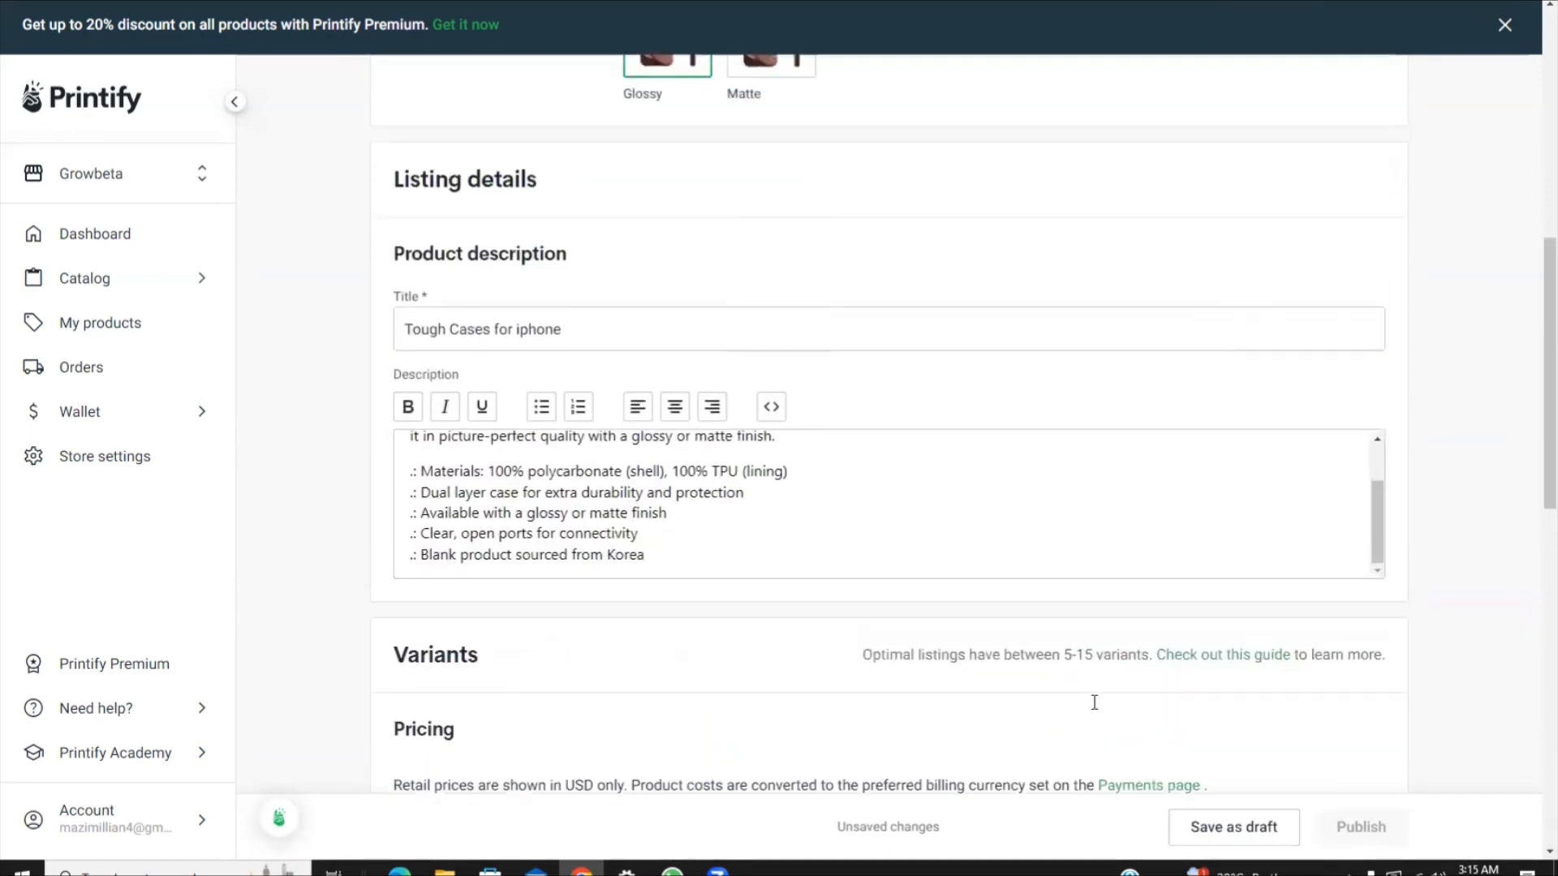
{"action": "scroll", "coordinate": [1097, 714], "scroll_direction": "down", "scroll_amount": 10}
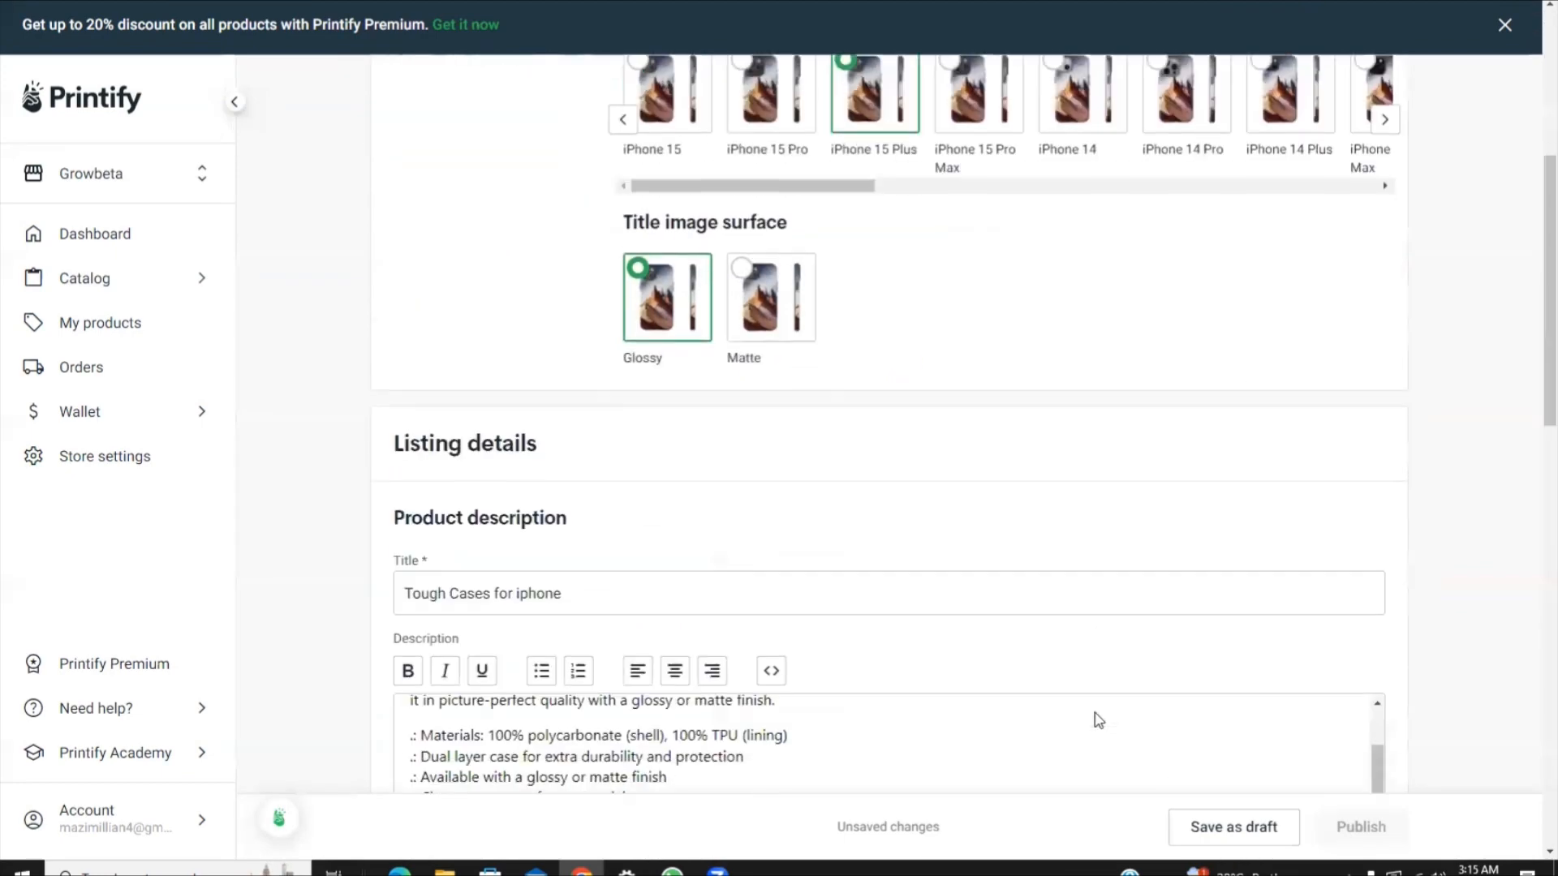
{"action": "scroll", "coordinate": [1089, 742], "scroll_direction": "down", "scroll_amount": 3}
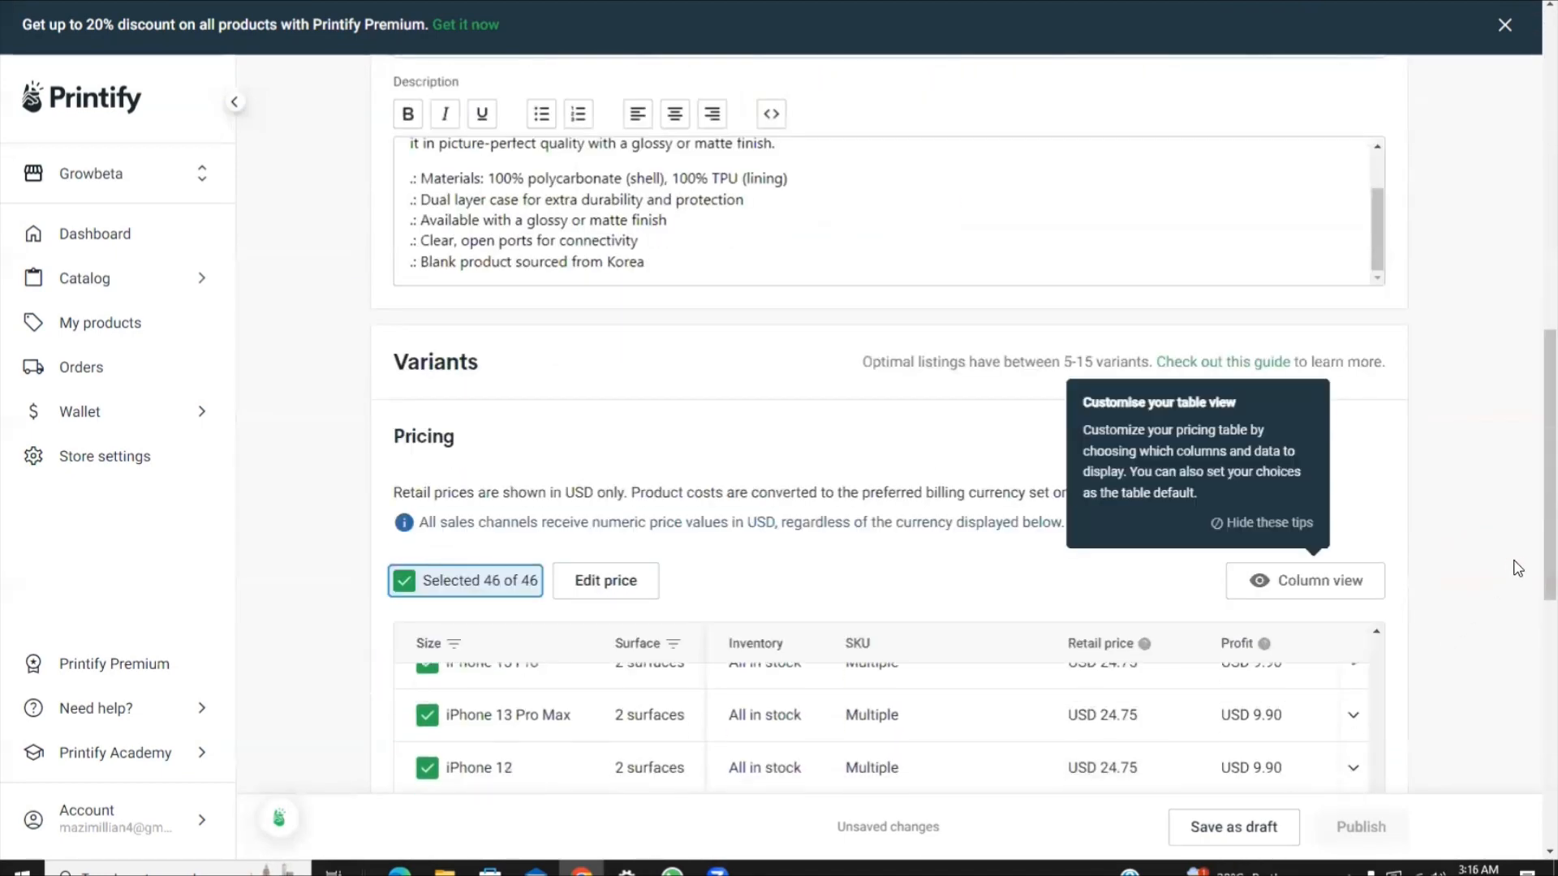
{"action": "scroll", "coordinate": [1176, 686], "scroll_direction": "up", "scroll_amount": 3}
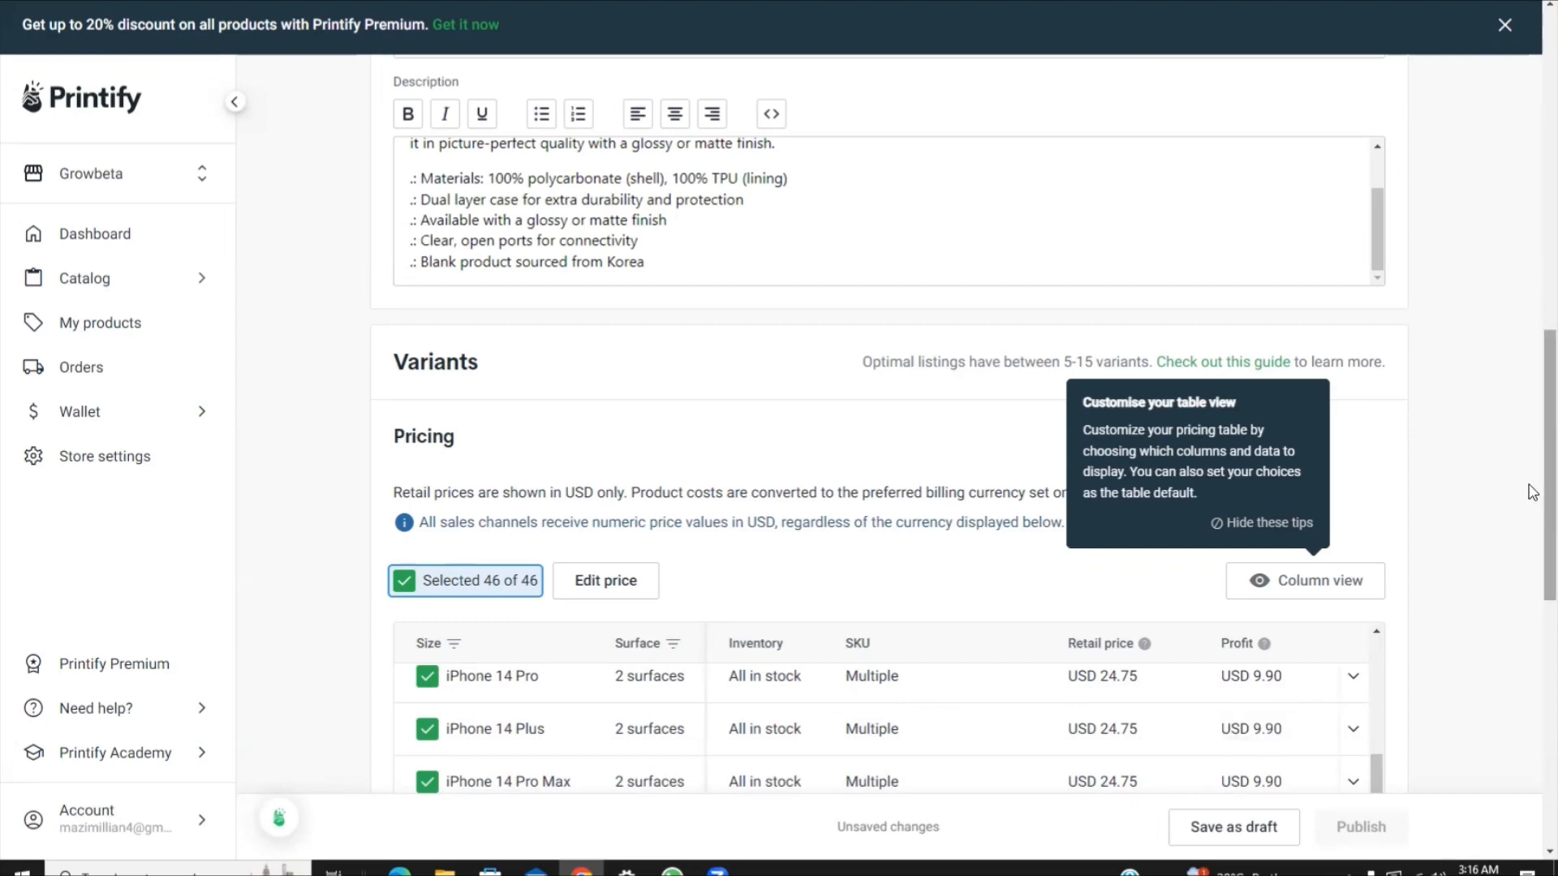
{"action": "scroll", "coordinate": [1532, 495], "scroll_direction": "down", "scroll_amount": 3}
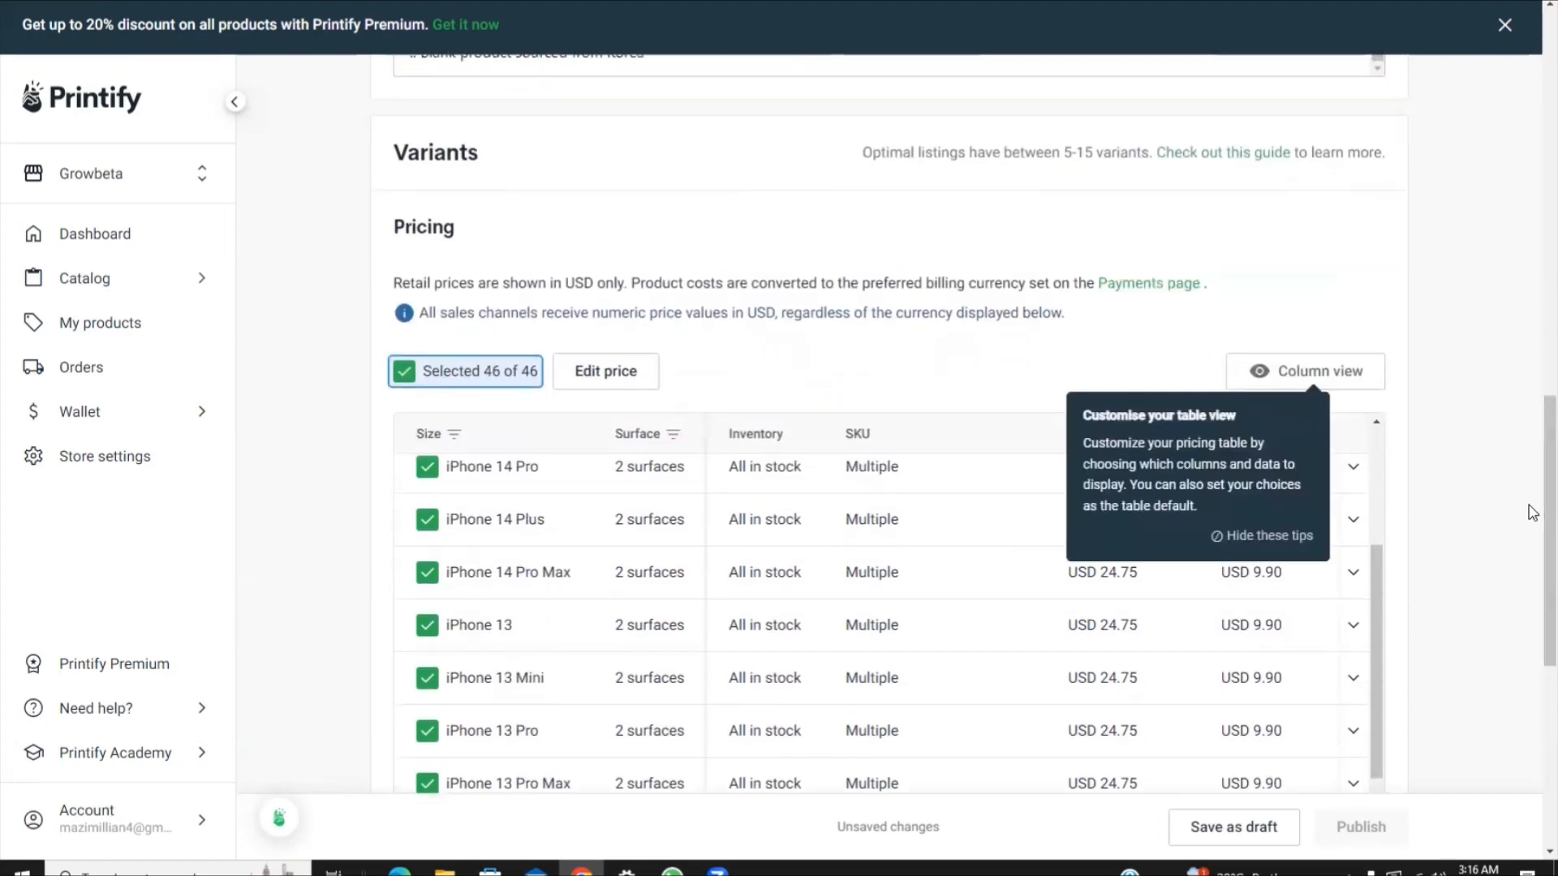
Start connecting a store from the publishing settings with TikTok US as the sales channel, choosing to create a new store.
{"action": "scroll", "coordinate": [1532, 513], "scroll_direction": "down", "scroll_amount": 8}
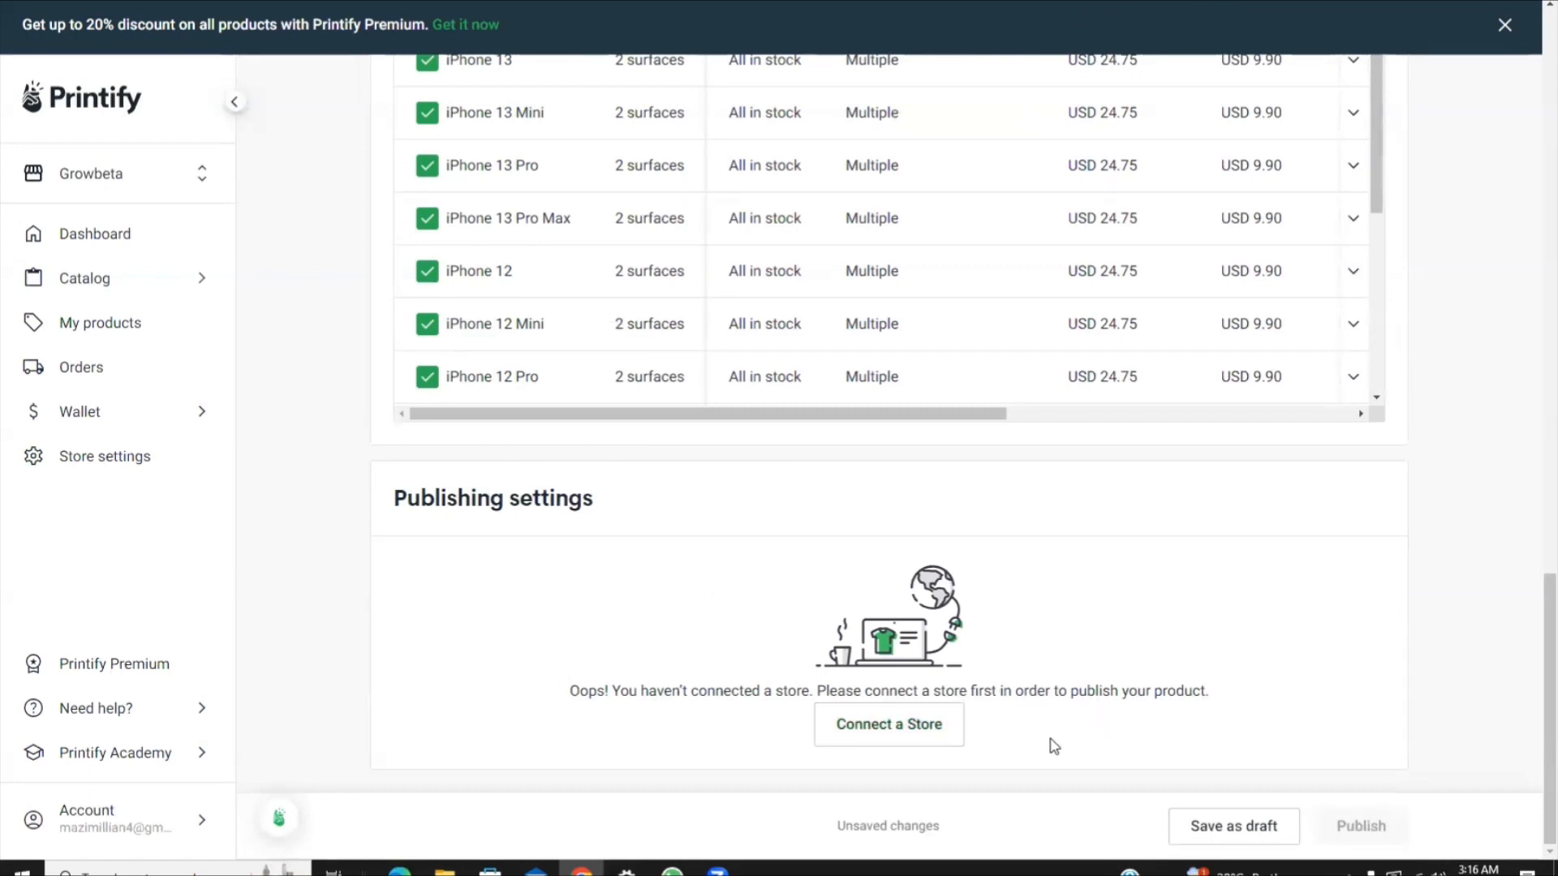
{"action": "left_click", "coordinate": [855, 727]}
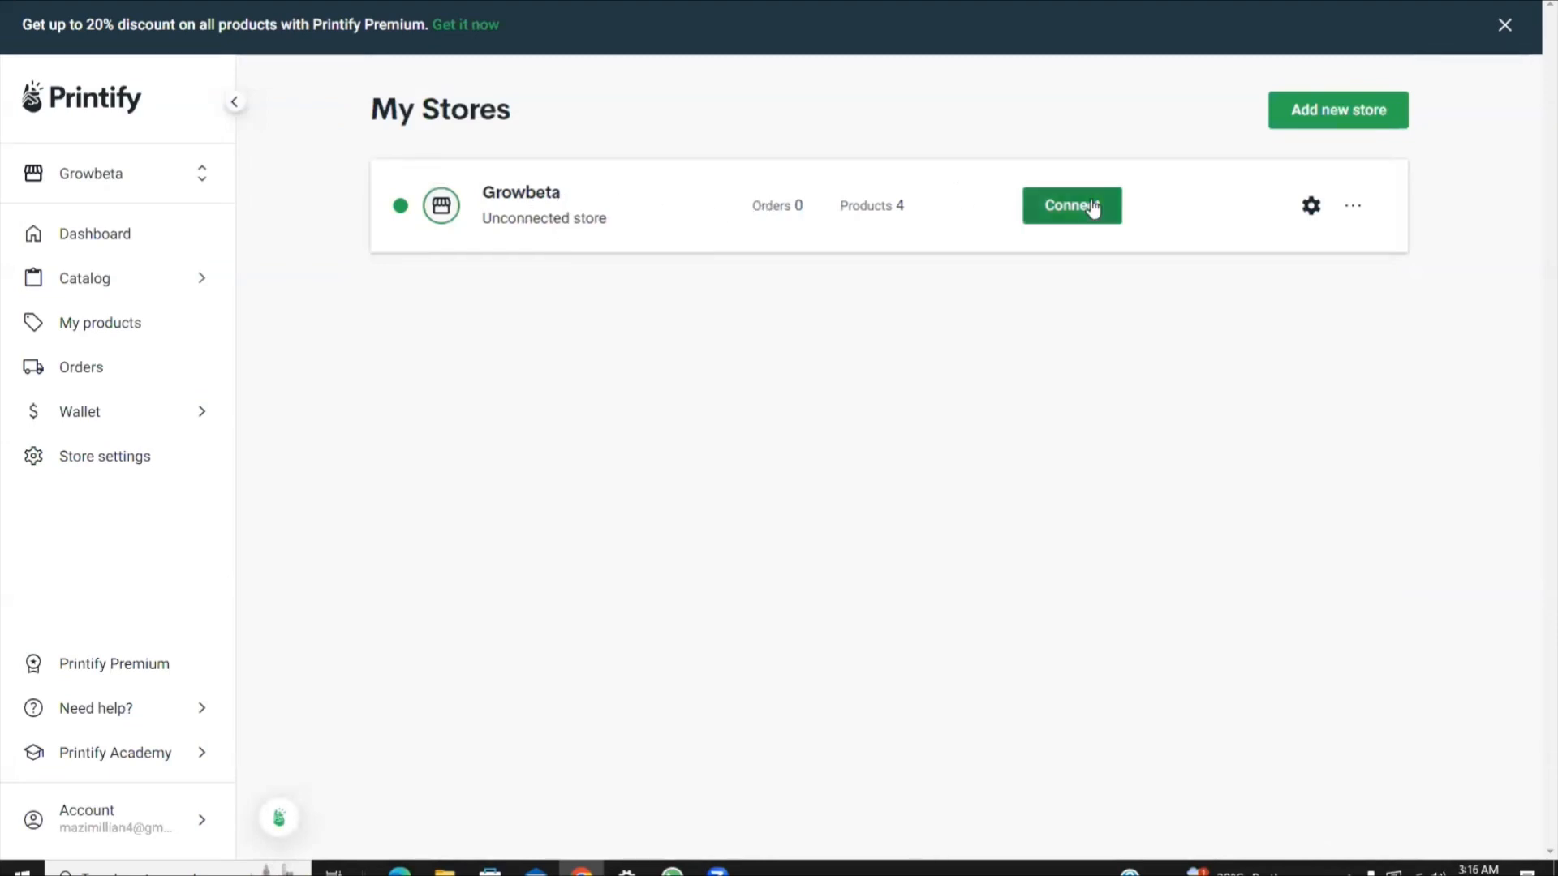
{"action": "left_click", "coordinate": [1068, 208]}
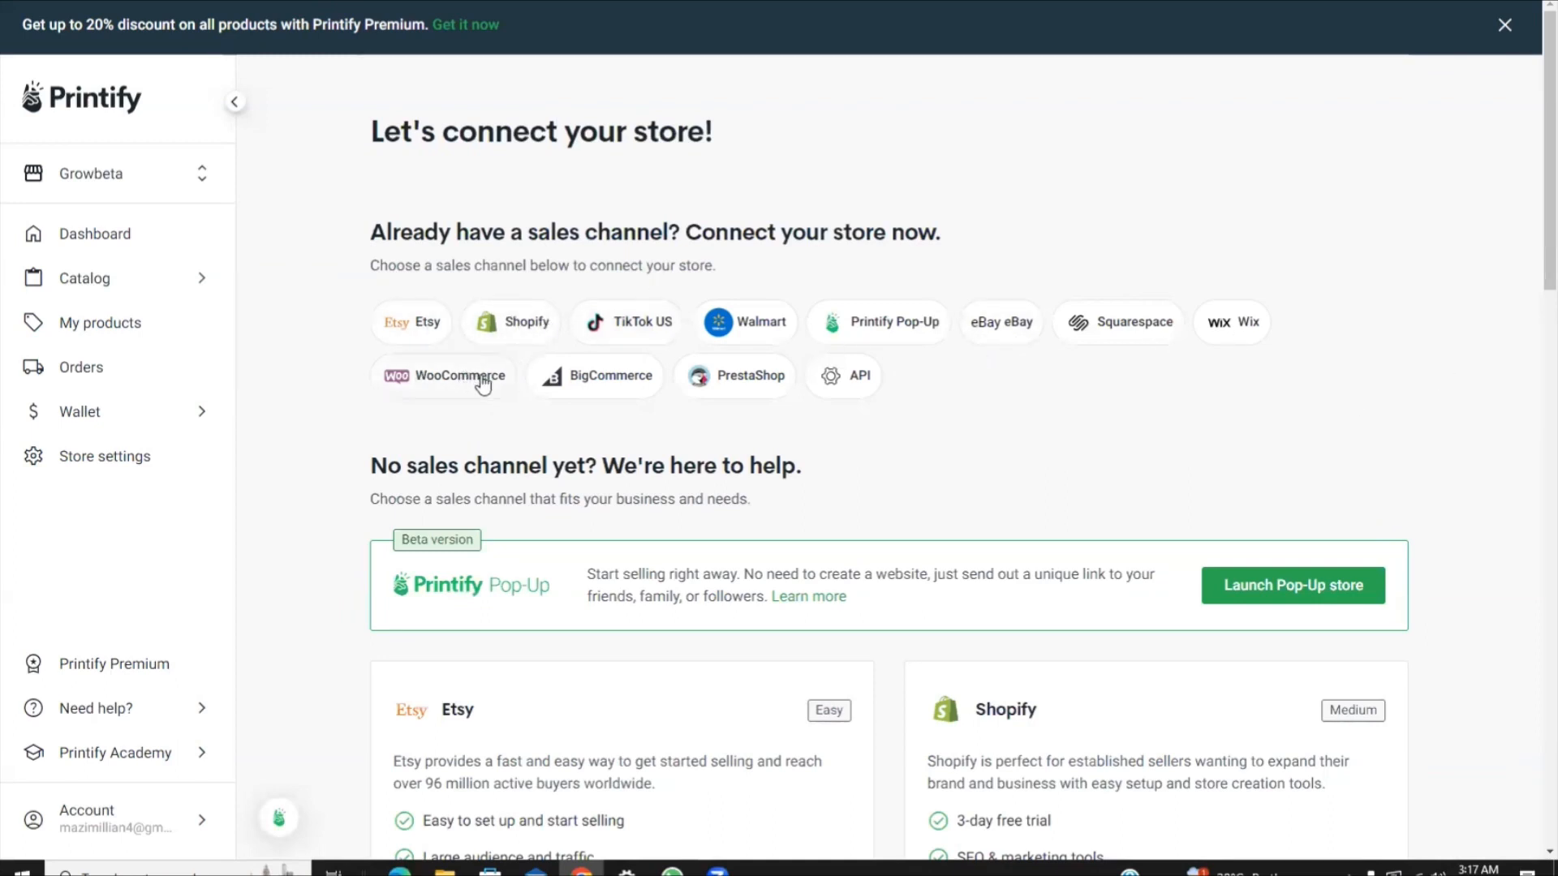
{"action": "left_click", "coordinate": [630, 320]}
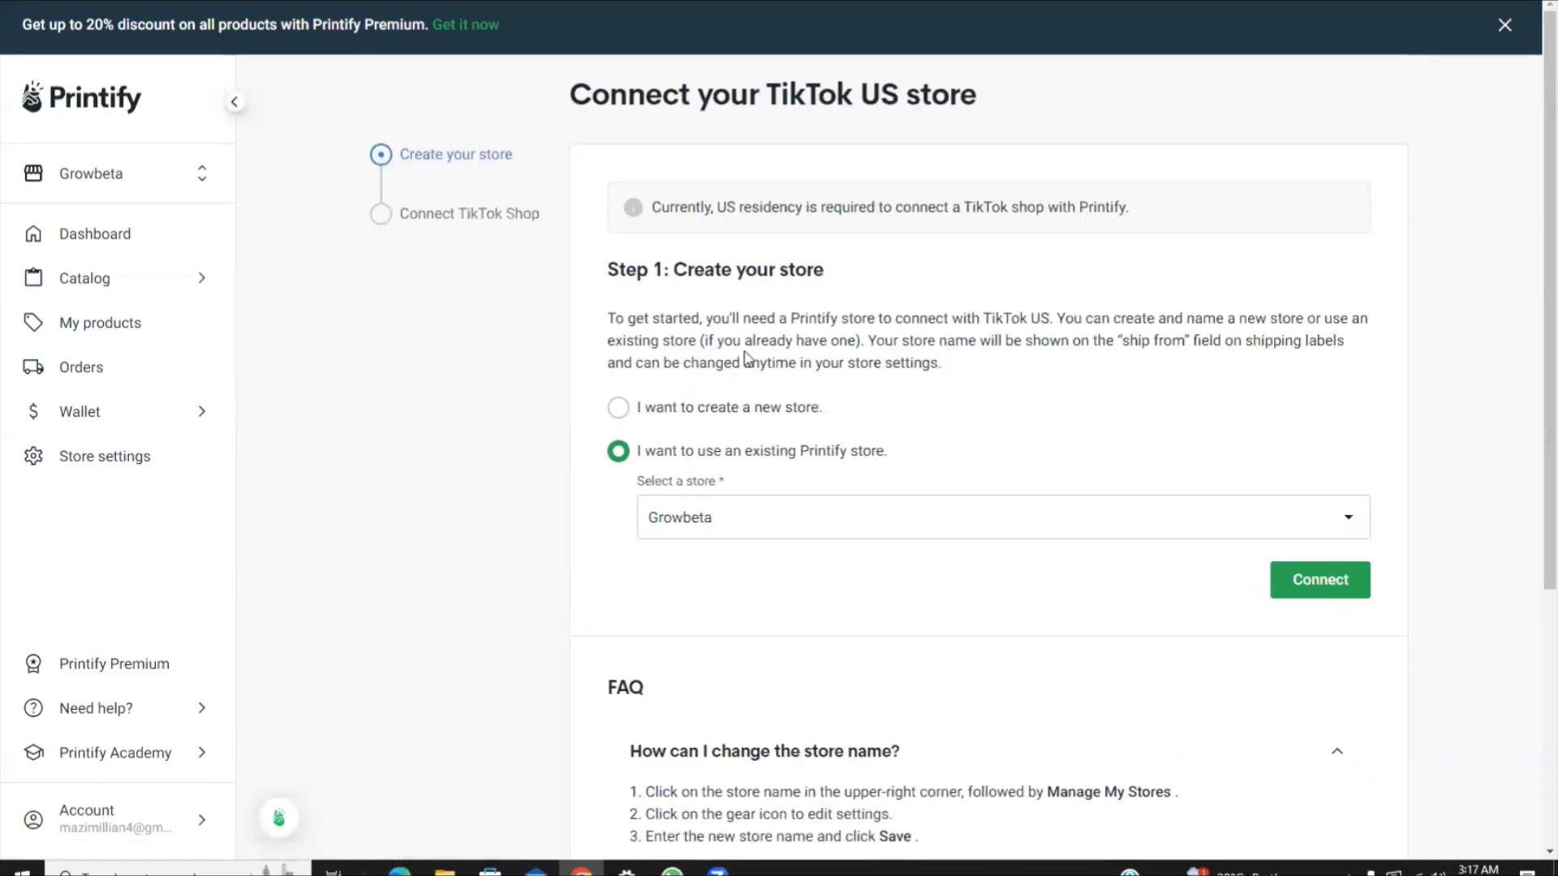
{"action": "left_click", "coordinate": [624, 410]}
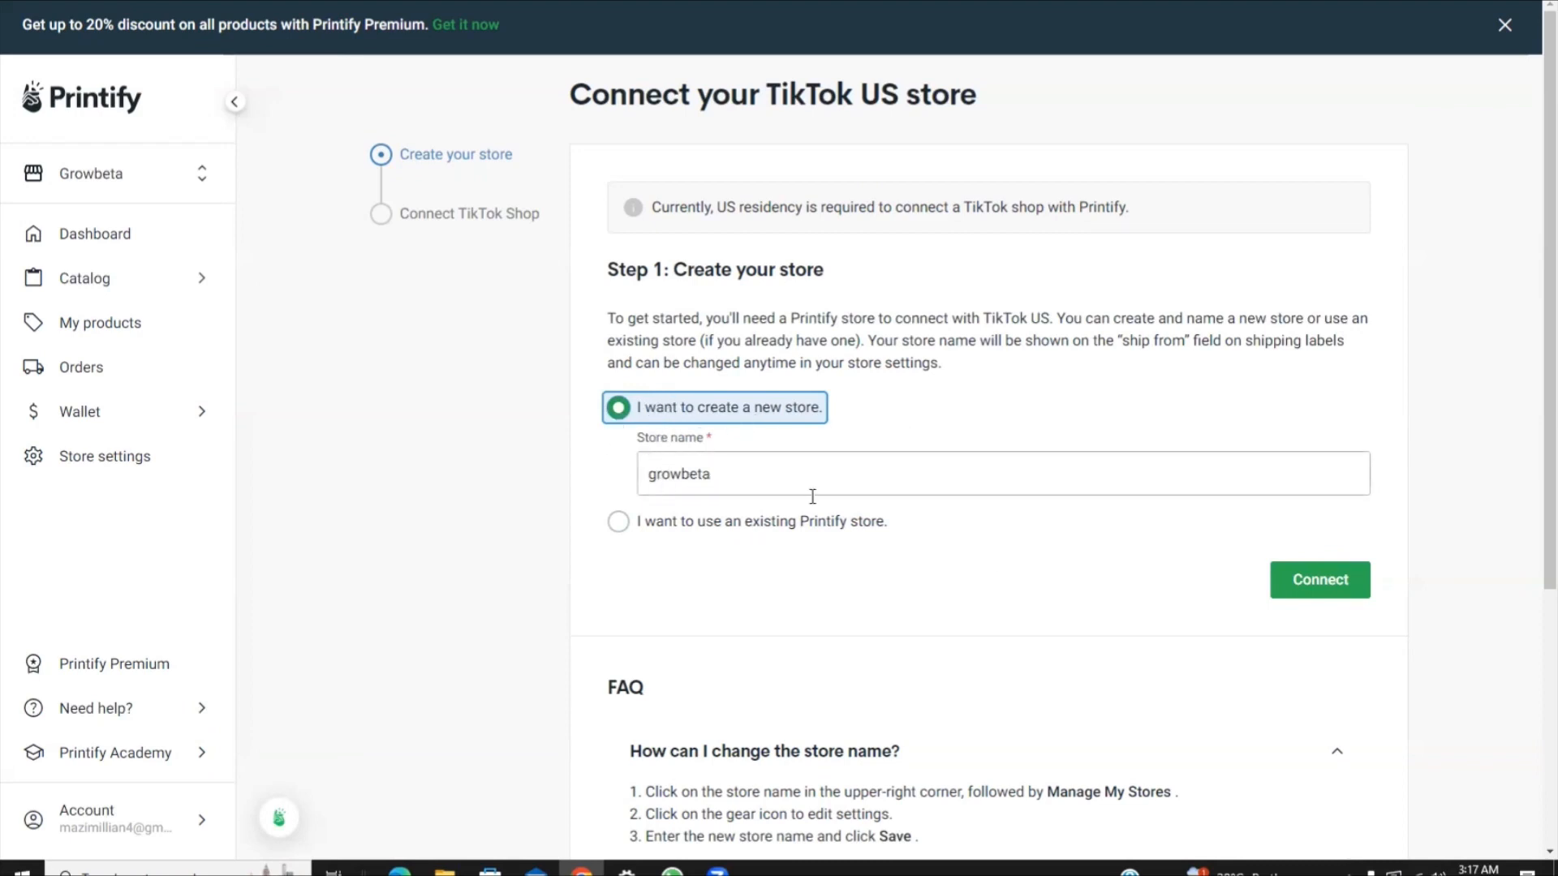
Choose the existing Printify store Growbeta for the TikTok US connection and continue to the TikTok Shop step.
{"action": "left_click", "coordinate": [617, 522]}
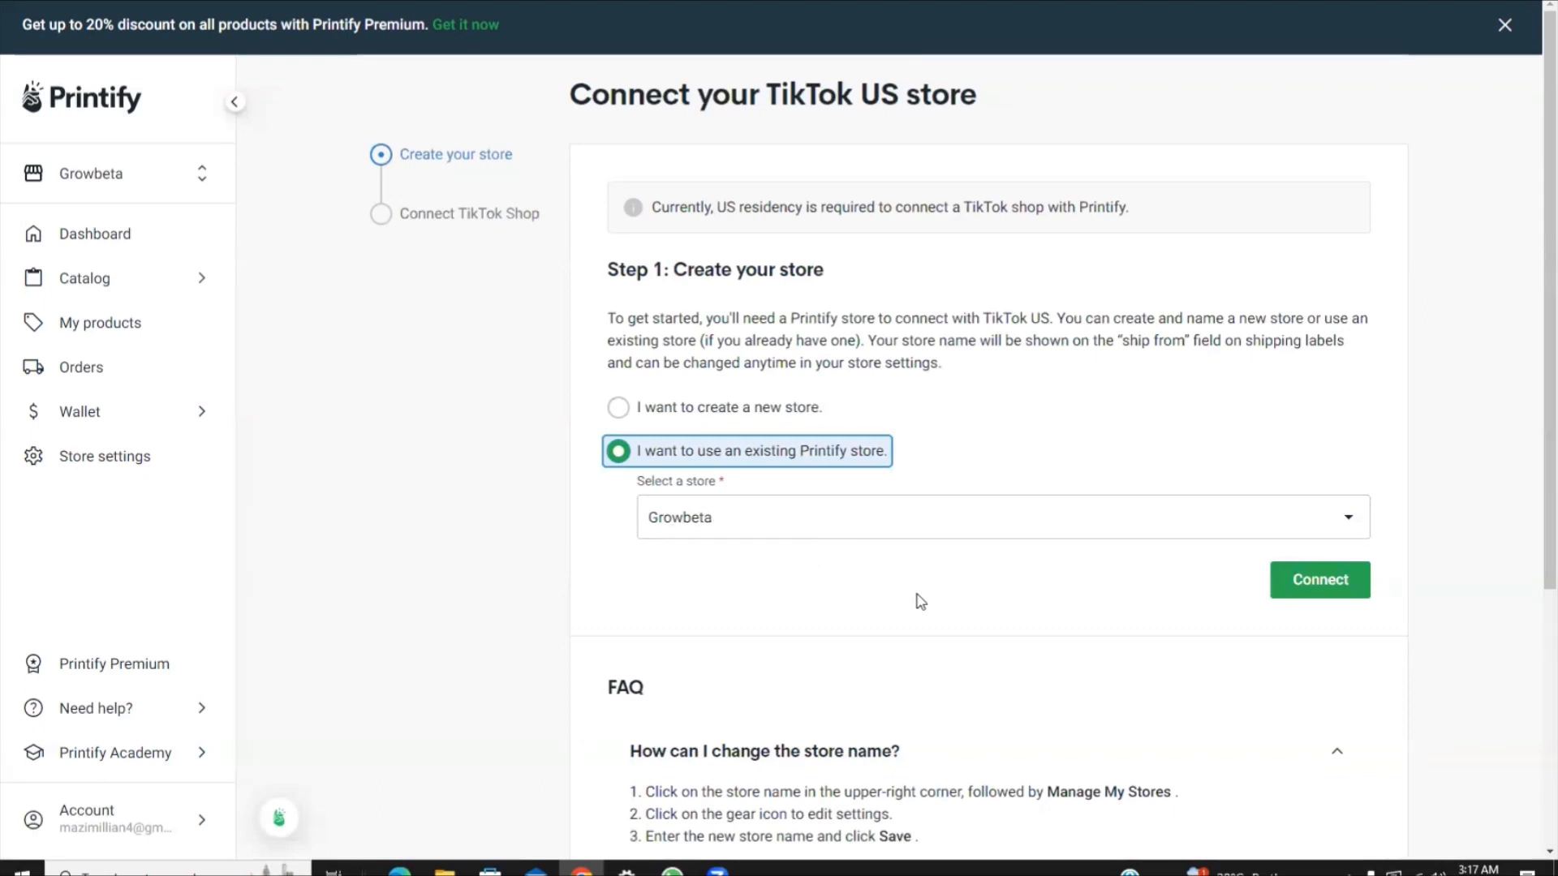
{"action": "scroll", "coordinate": [933, 597], "scroll_direction": "down", "scroll_amount": 2}
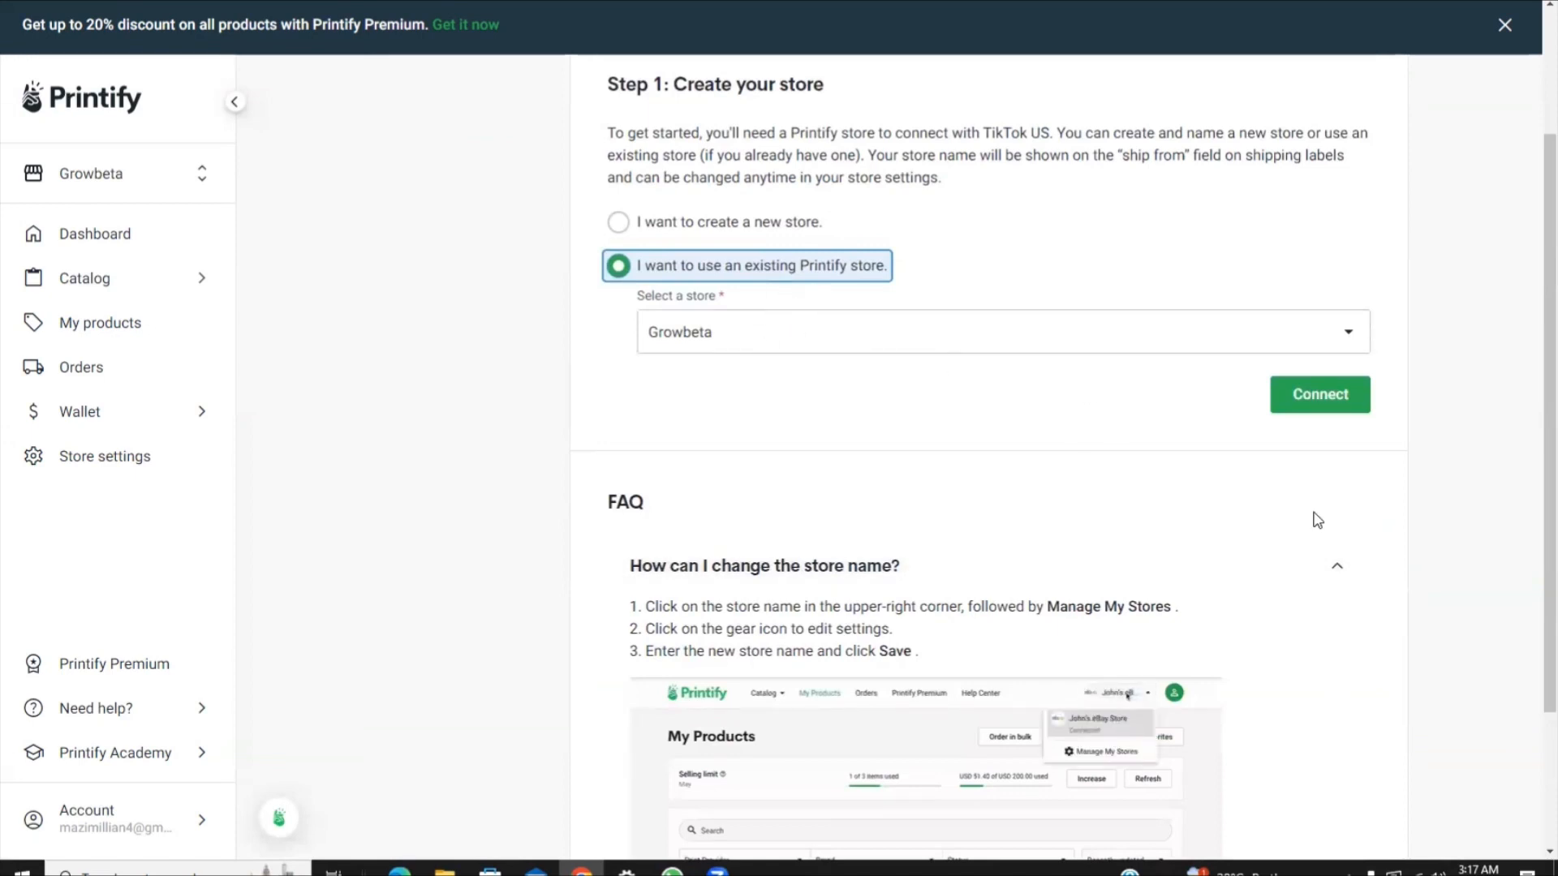
{"action": "scroll", "coordinate": [1299, 510], "scroll_direction": "down", "scroll_amount": 2}
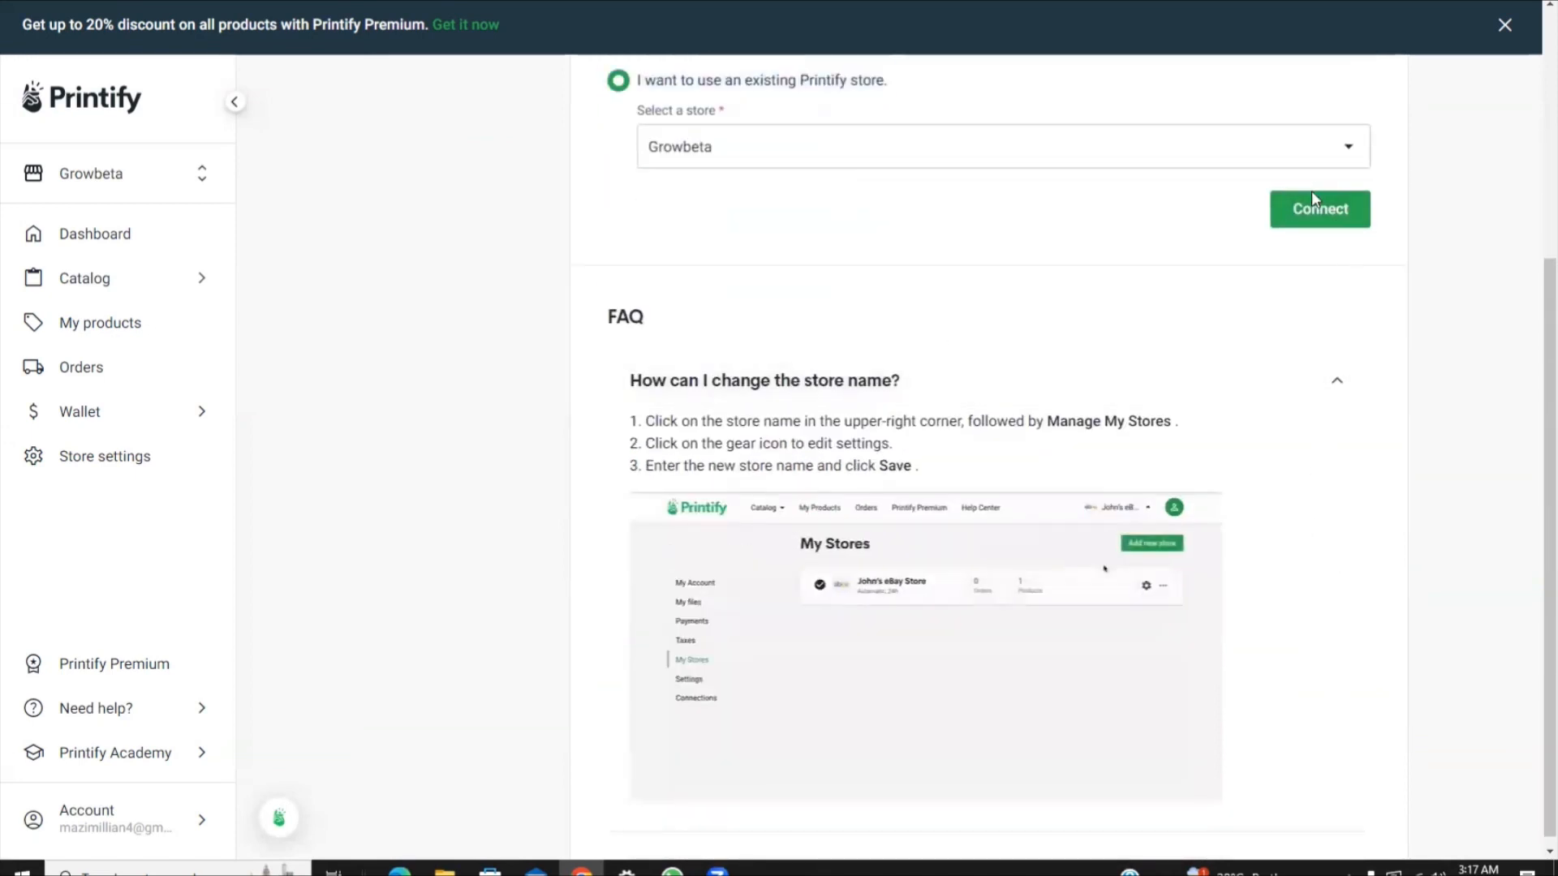
{"action": "left_click", "coordinate": [1310, 207]}
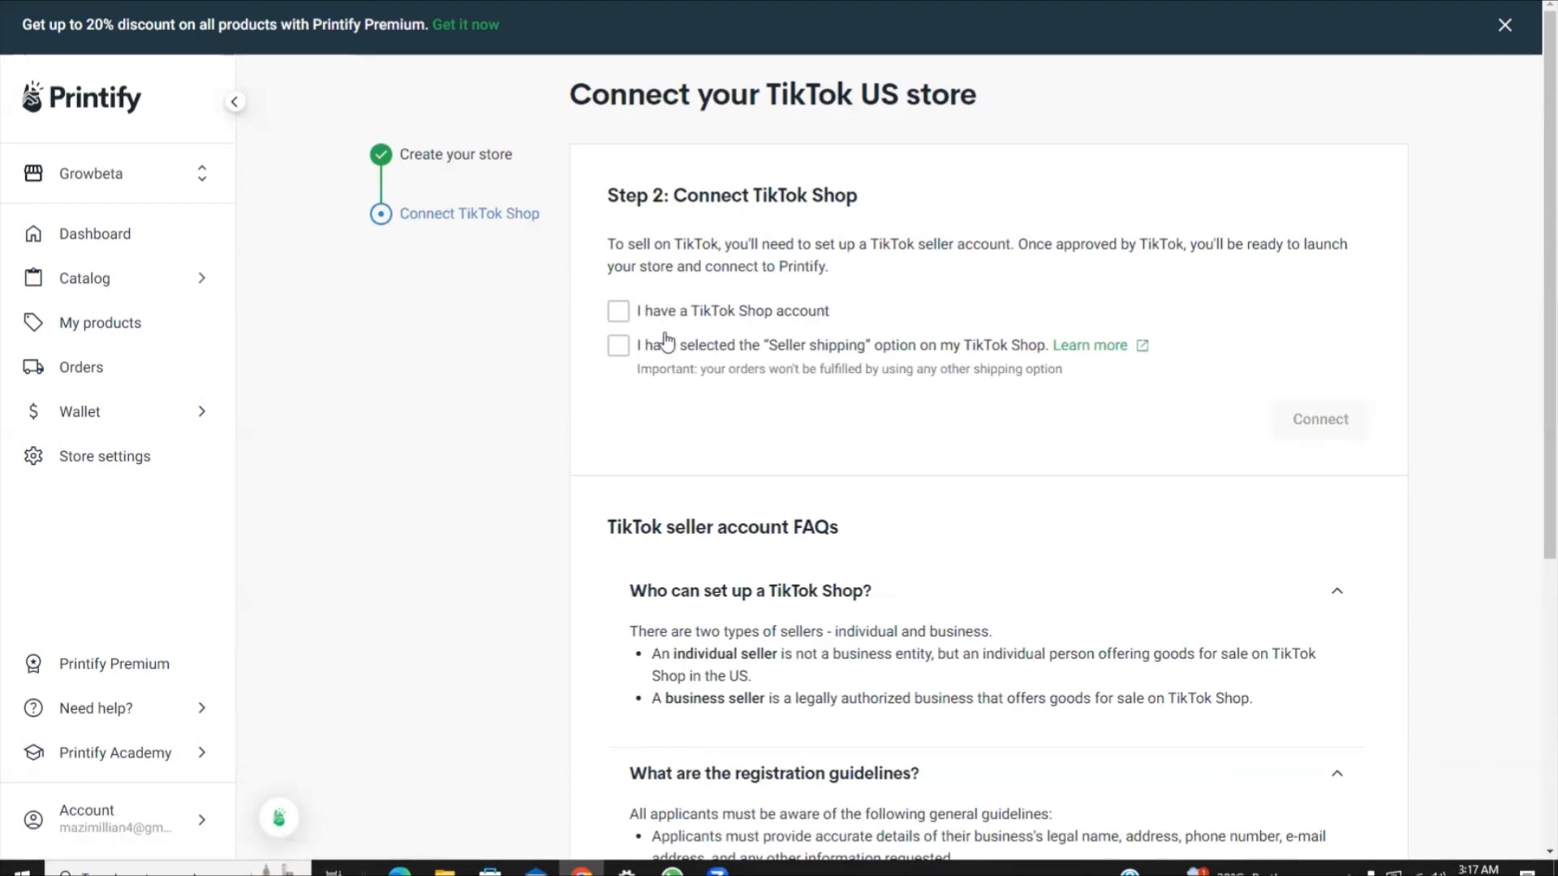
Confirm having a TikTok Shop account with "Seller shipping" selected, start the connection, and switch the contact information form to phone number.
{"action": "left_click", "coordinate": [767, 311]}
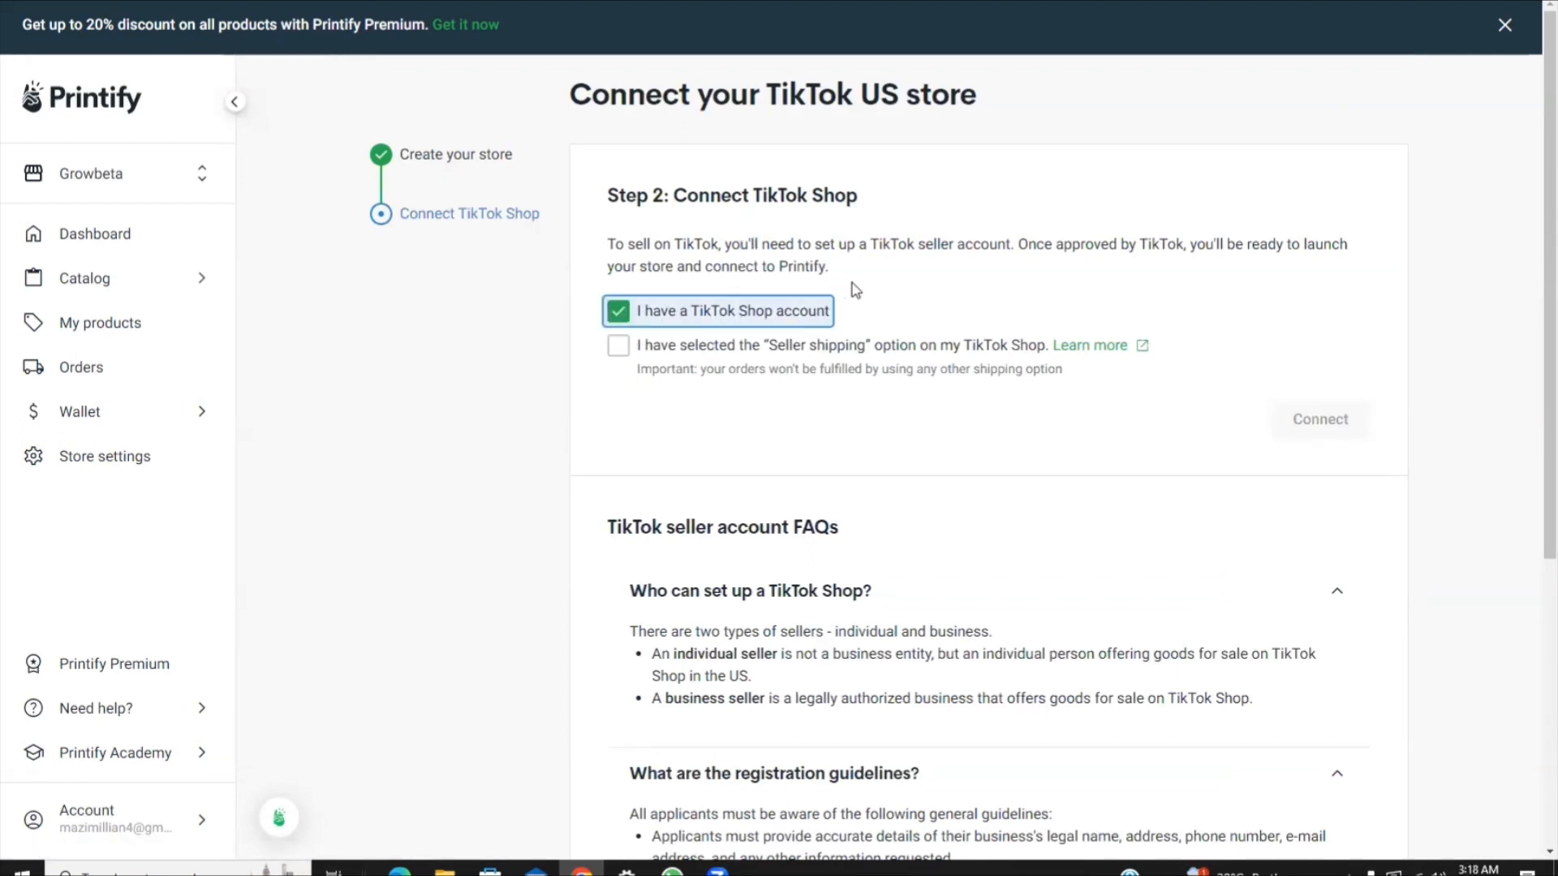
{"action": "left_click", "coordinate": [618, 346]}
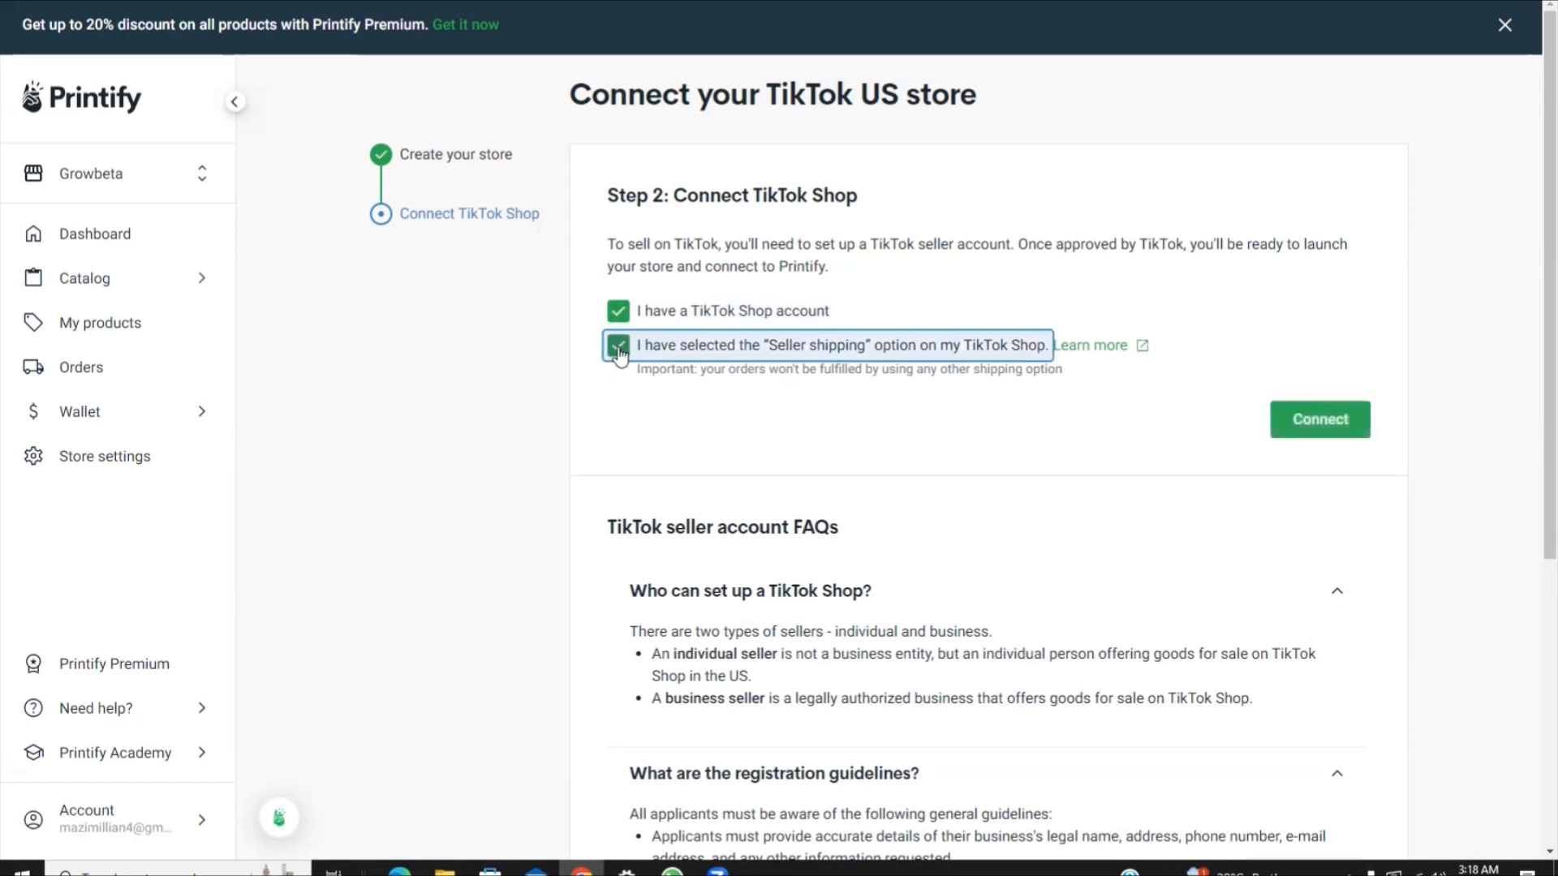
{"action": "left_click", "coordinate": [1328, 420]}
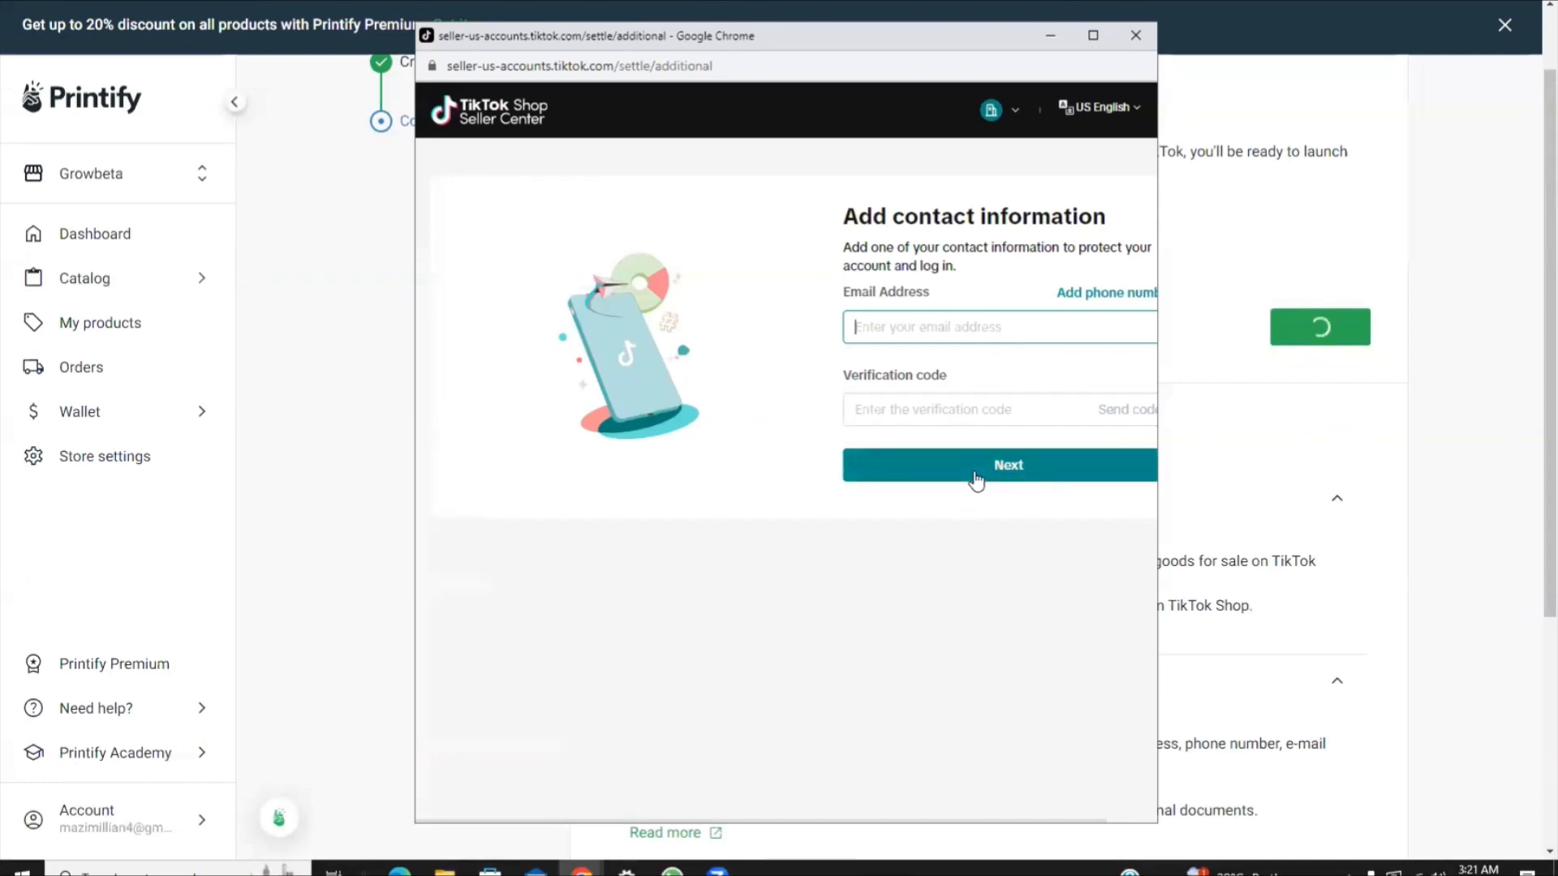
{"action": "left_click", "coordinate": [1112, 293]}
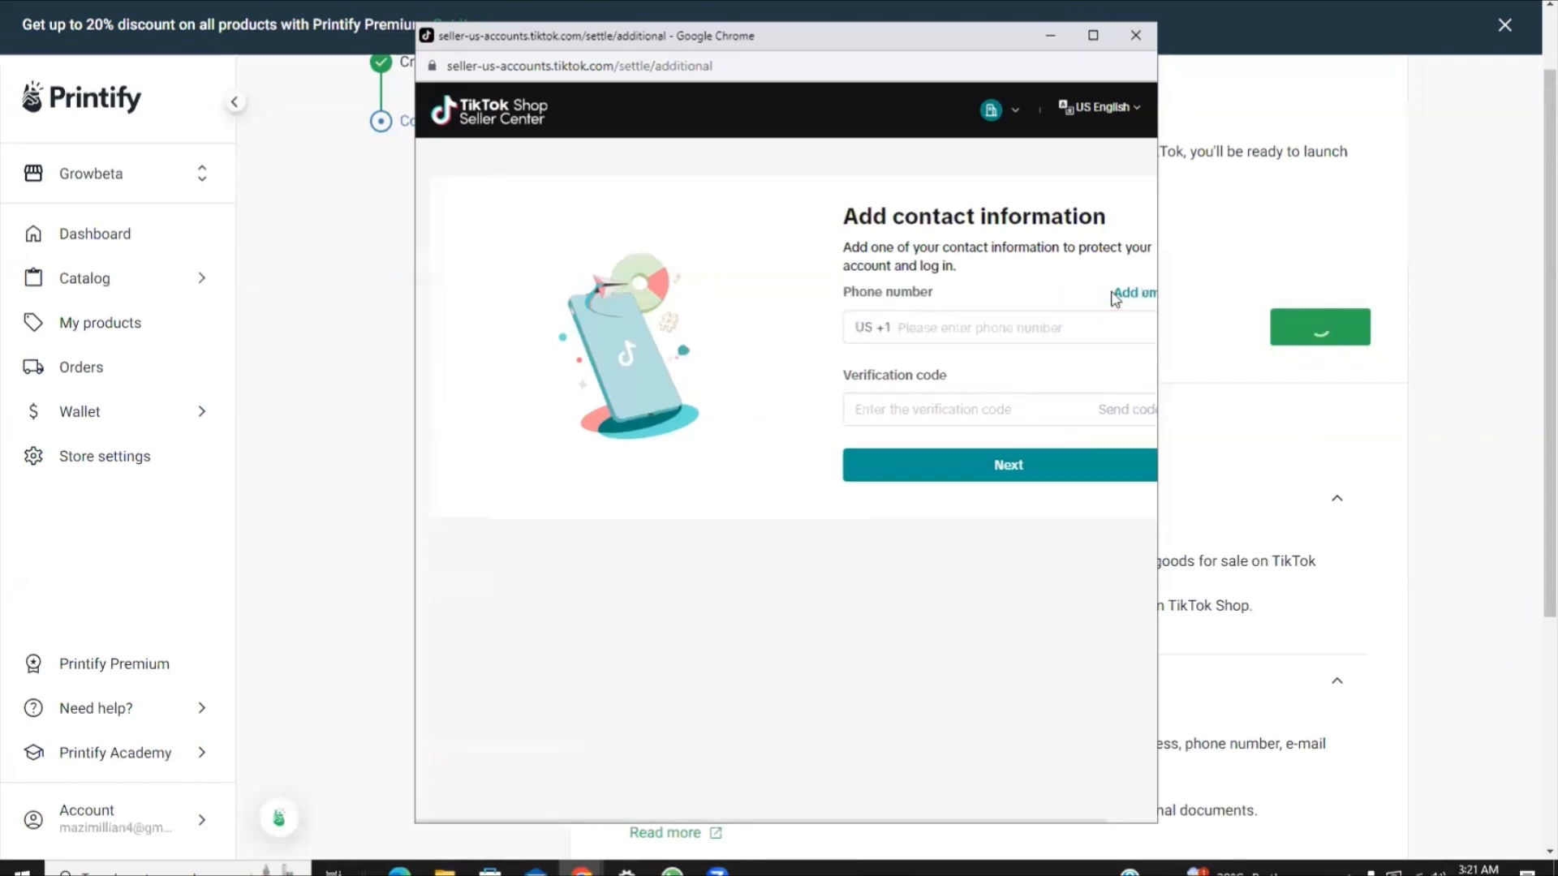